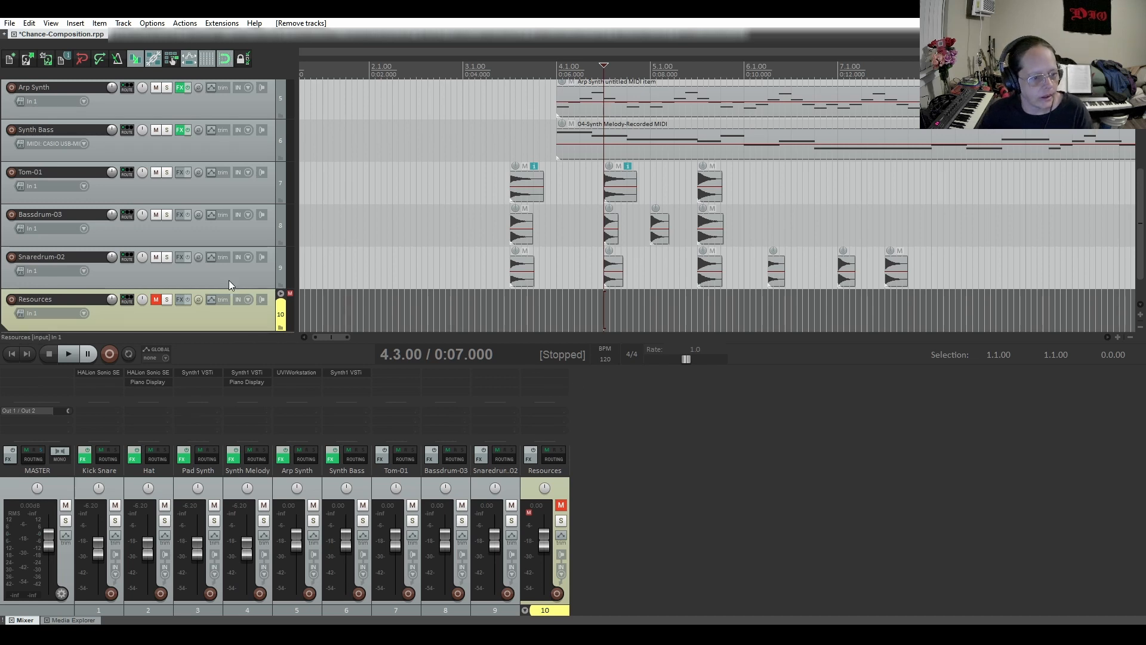
Insert a new empty track directly below the Snaredrum-02 track
left_click(195, 281)
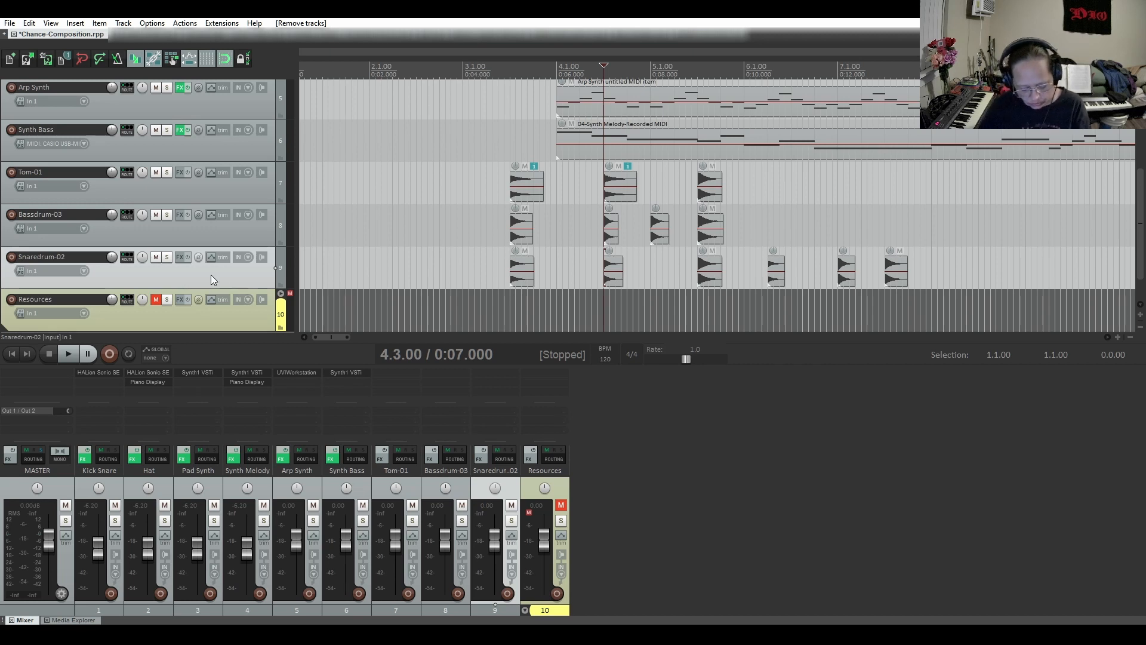
key("ctrl+t")
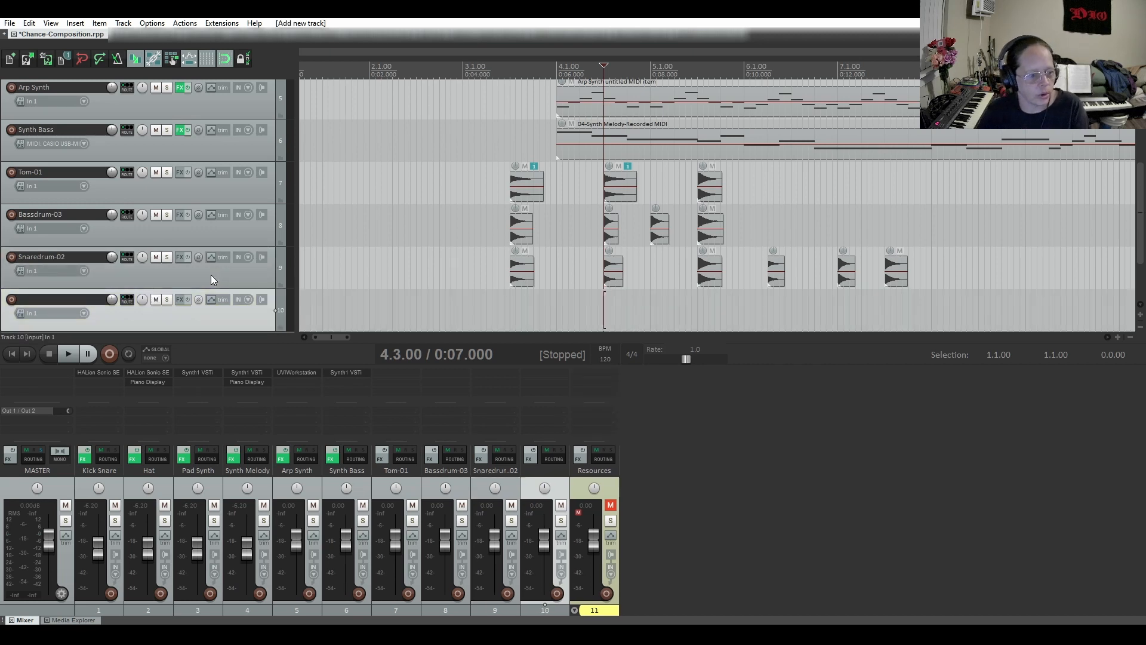
scroll(210, 274, "down", 1)
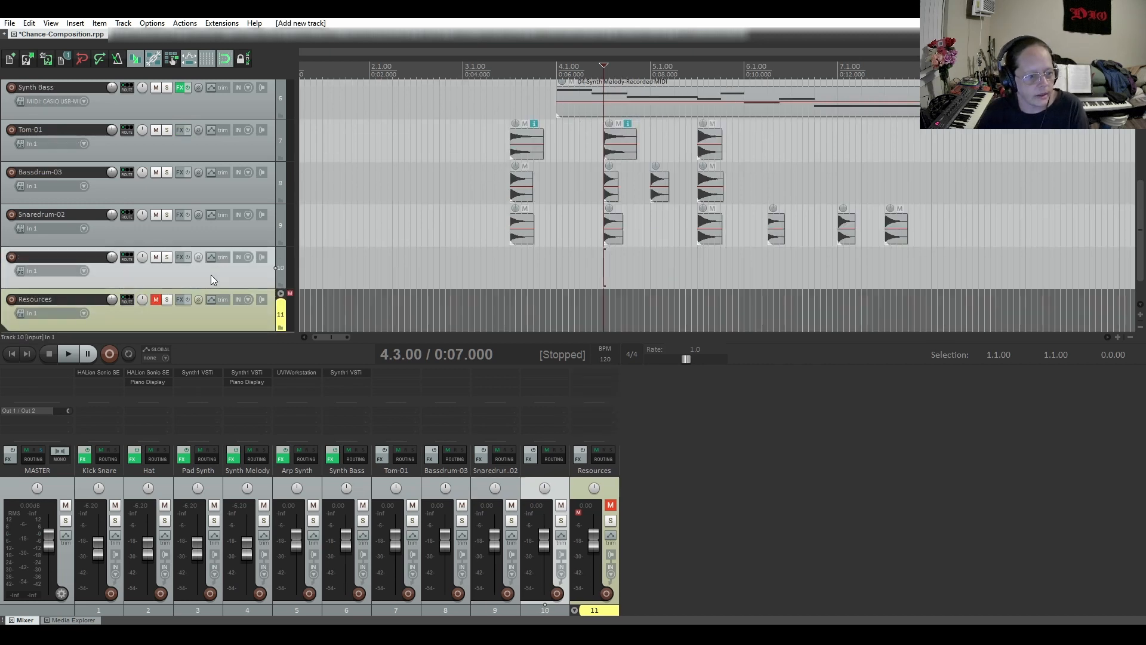
Add the JS: Piano Display plugin to the effects chain of the new track 10
left_click(179, 257)
left_click(34, 254)
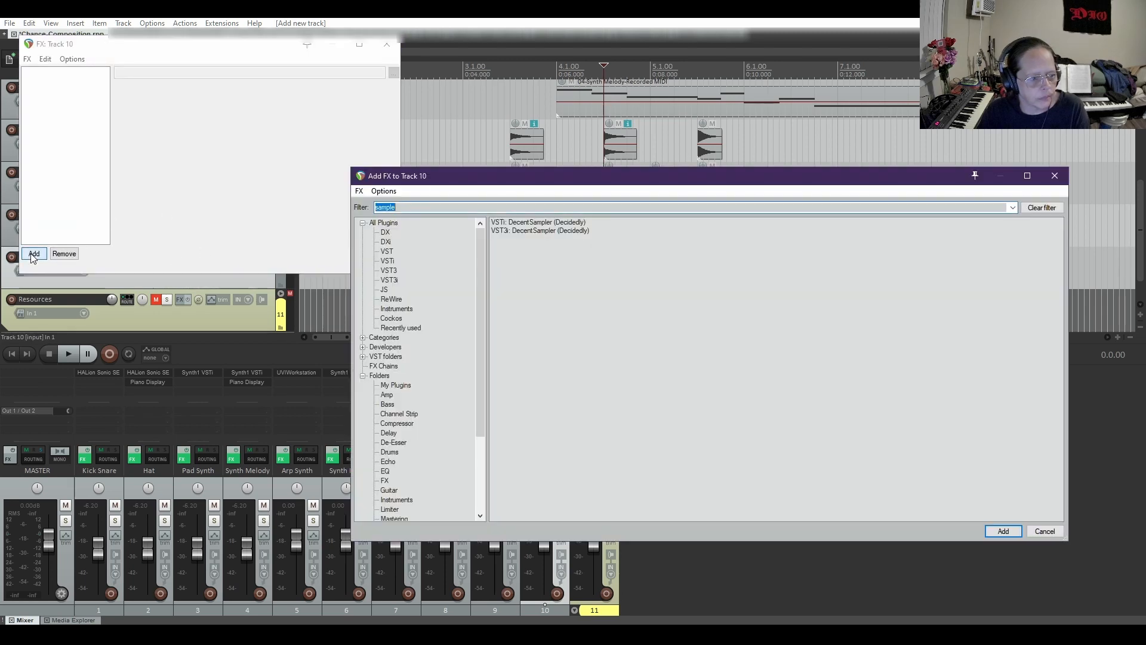
left_click(380, 224)
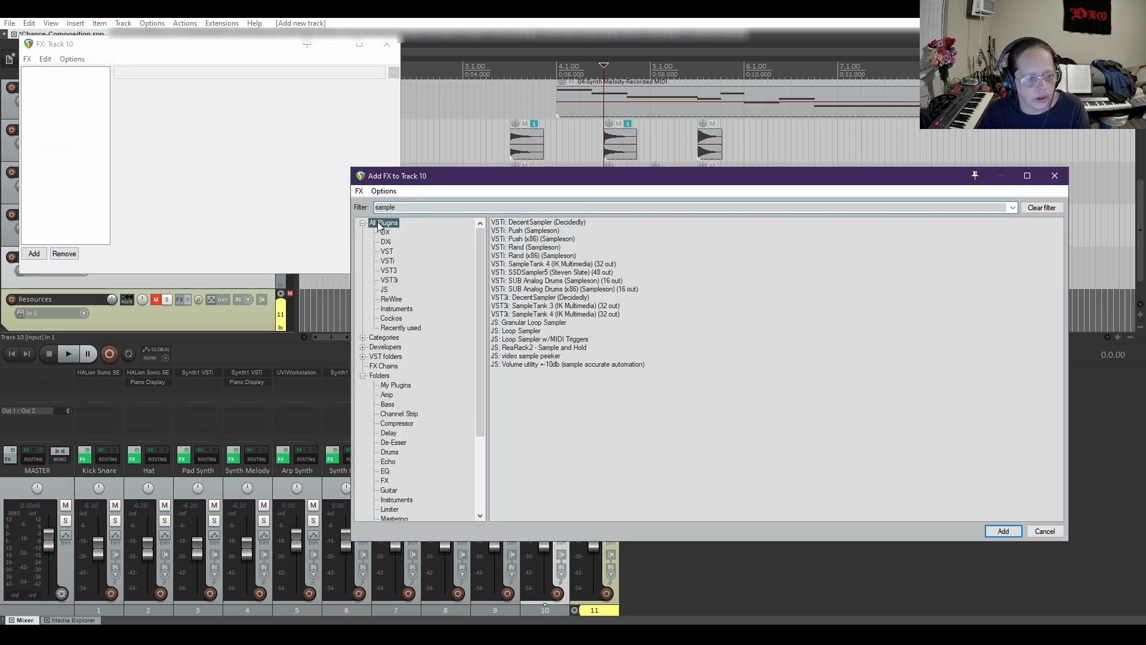
left_click(384, 290)
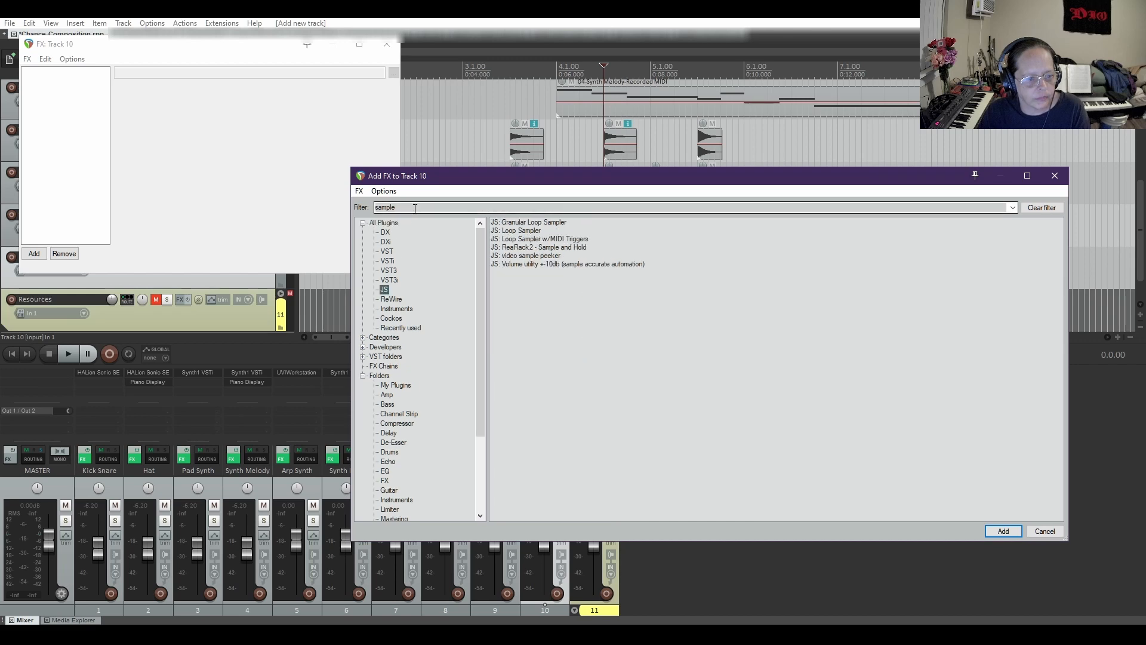
left_click_drag(414, 208, 308, 214)
key("BackSpace")
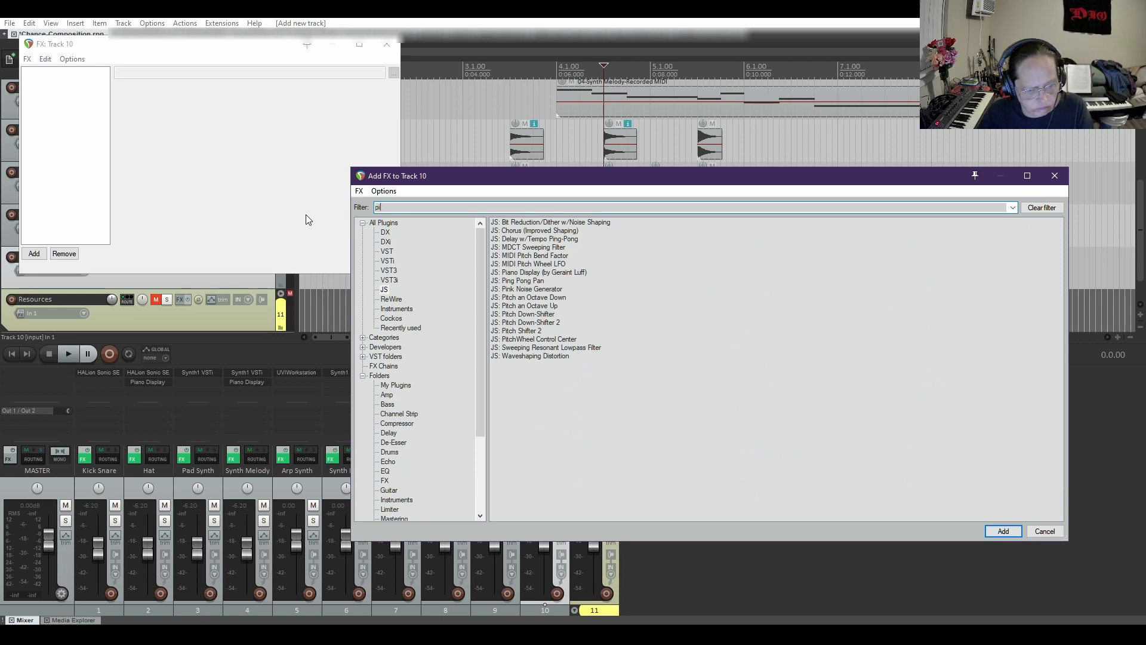
double_click(538, 272)
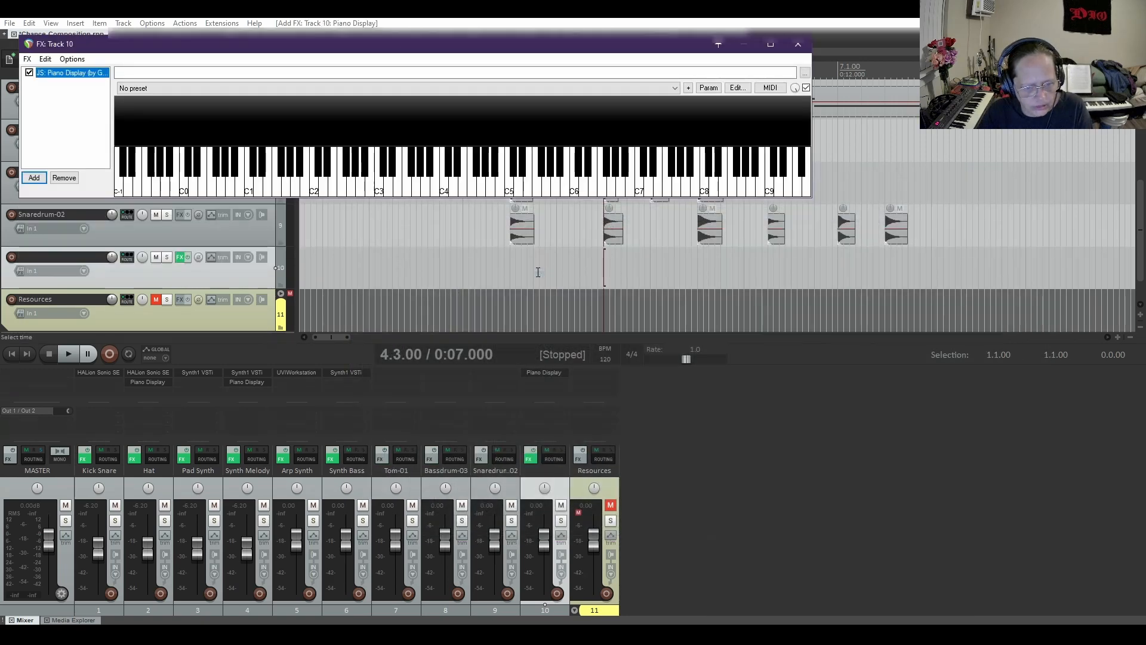
Add the Cockos VSTi ReaSamplOmatic5000 to track 10's effects chain after the Piano Display
left_click_drag(356, 44, 590, 296)
left_click(269, 433)
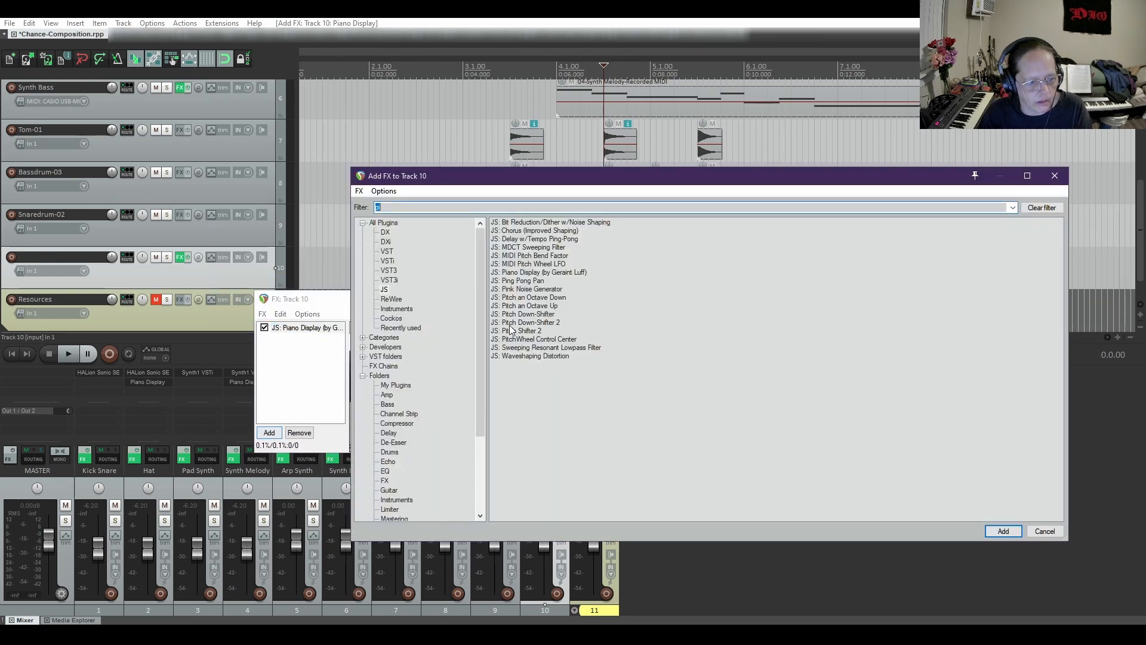
left_click(391, 318)
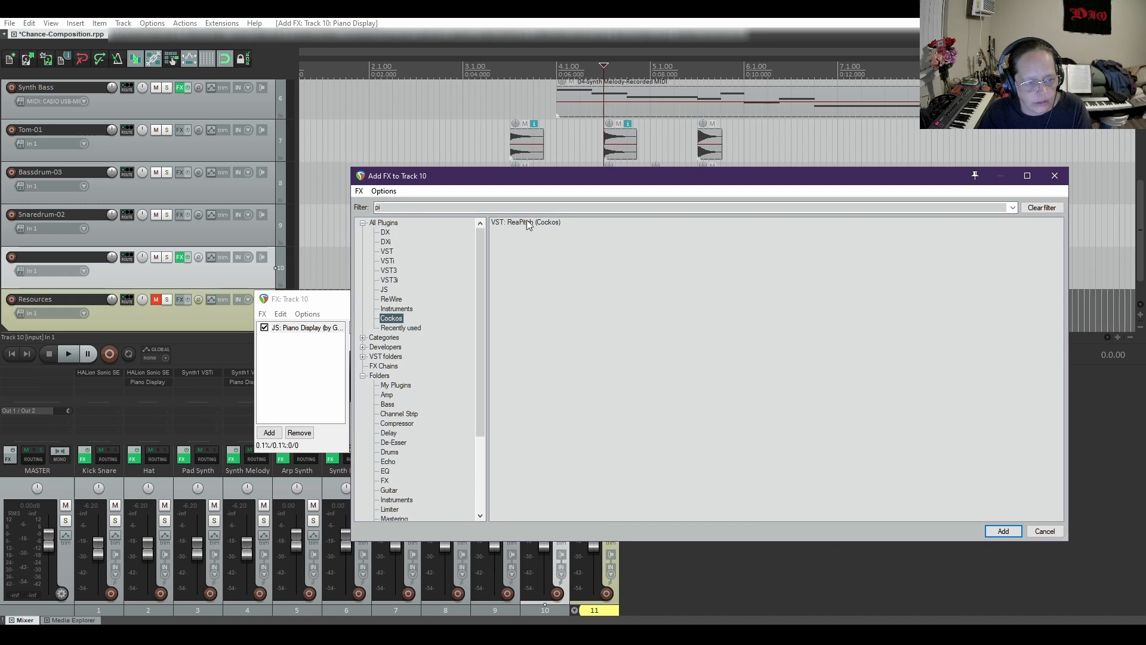
left_click(1042, 207)
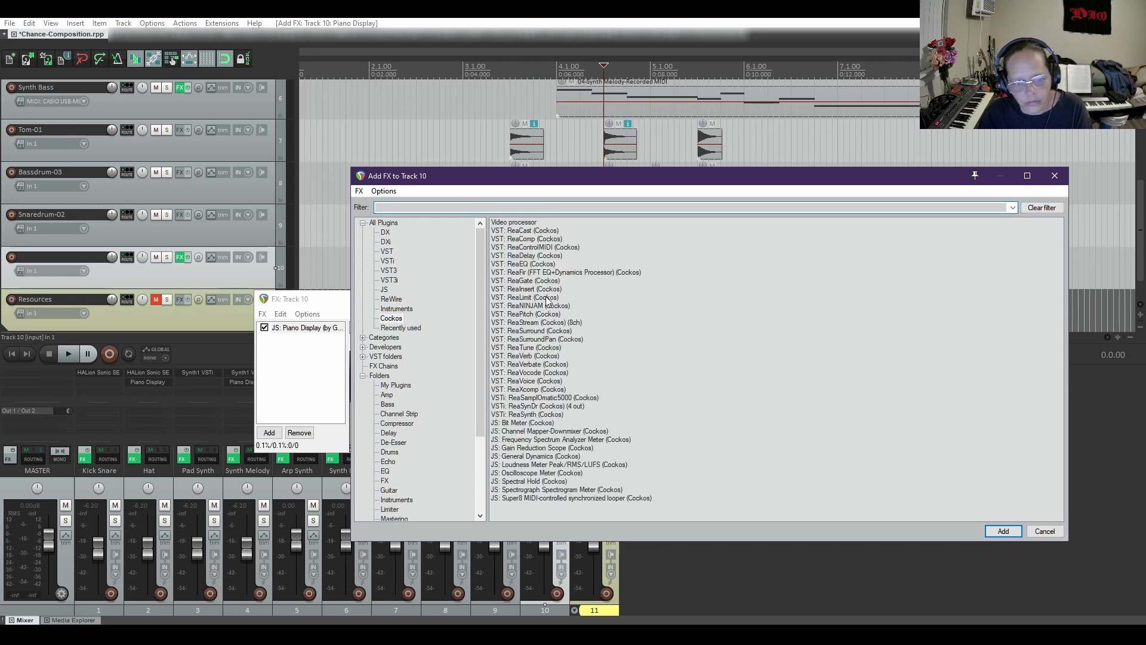
double_click(535, 398)
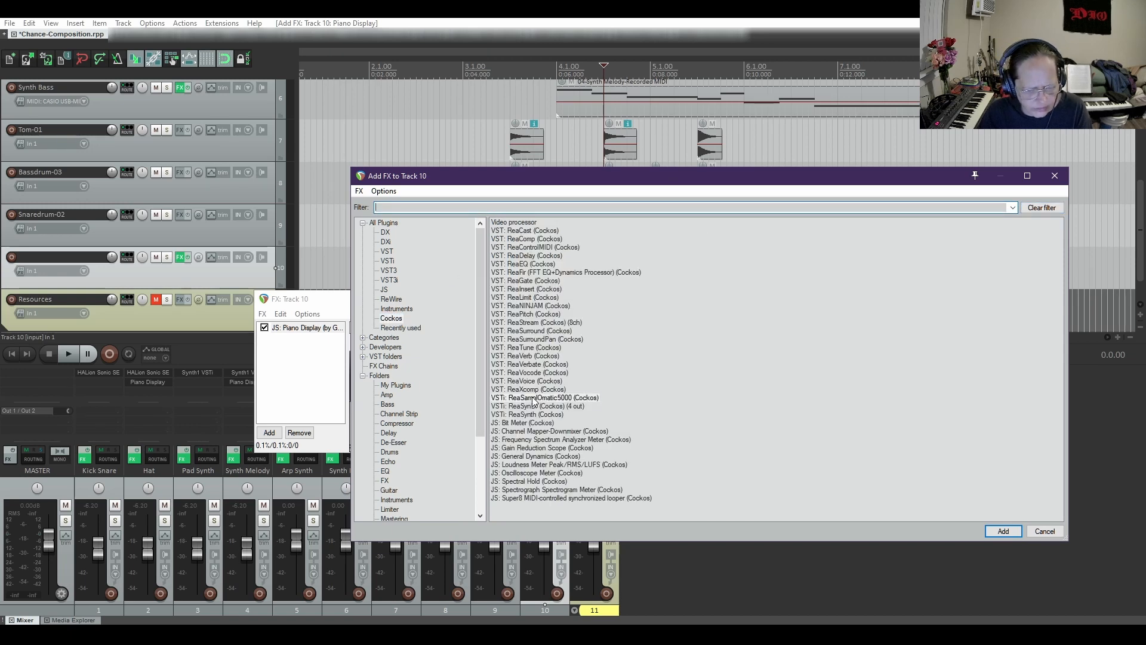
left_click_drag(431, 259, 751, 197)
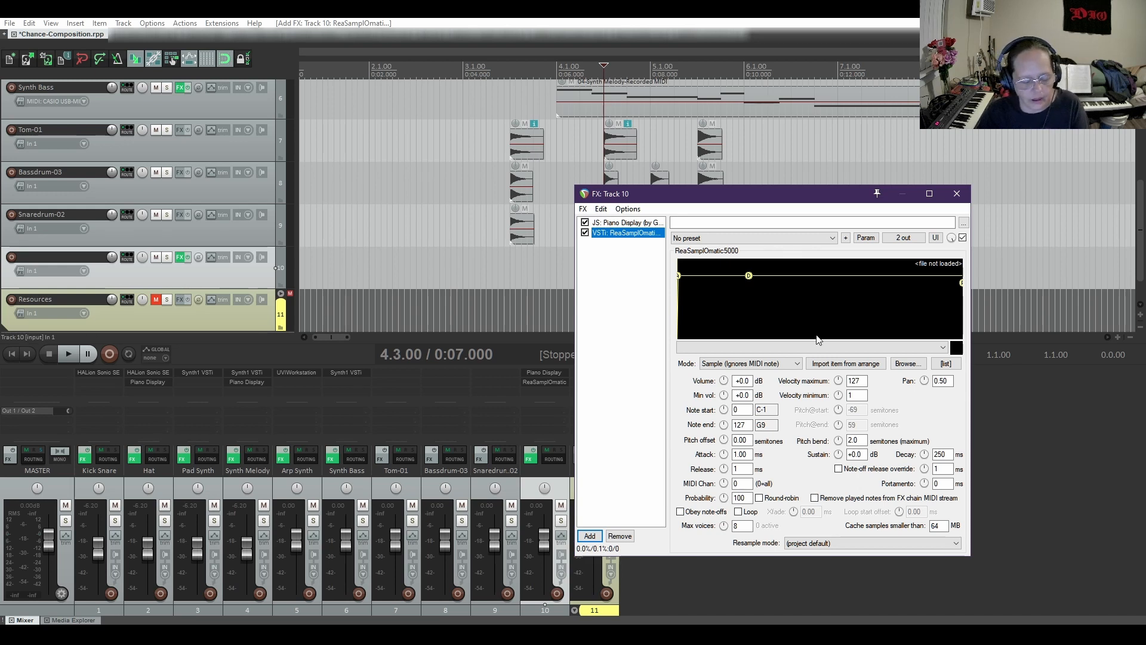
left_click_drag(725, 195, 695, 167)
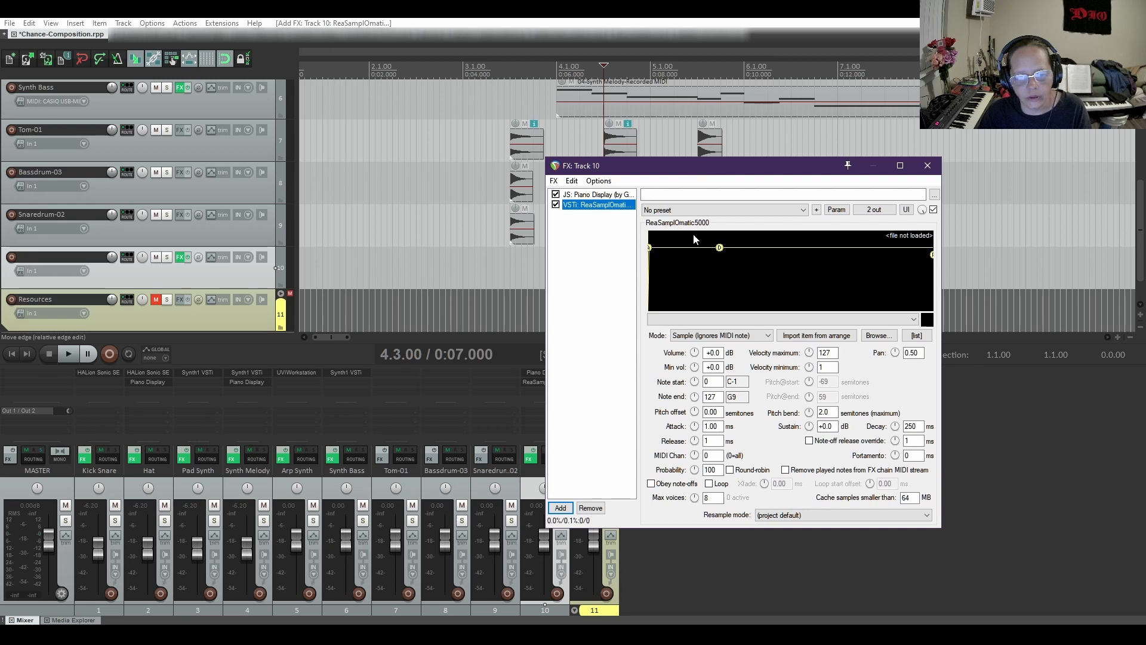
Look at ReaSamplOmatic5000's sample list view and return to its main controls
left_click(917, 336)
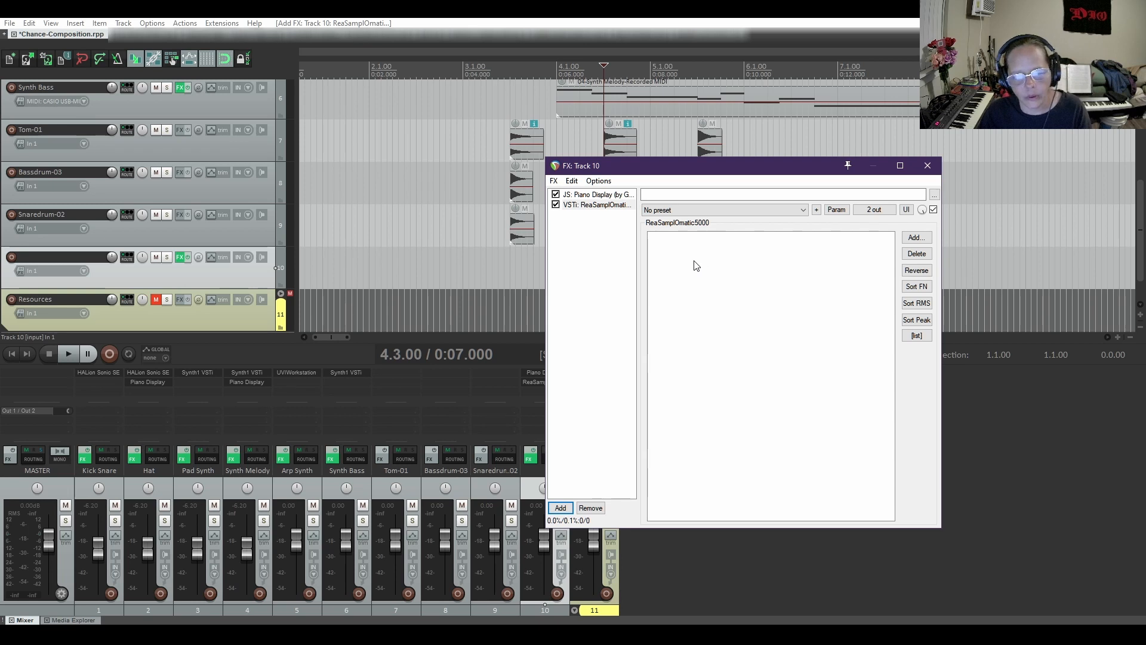
left_click(917, 336)
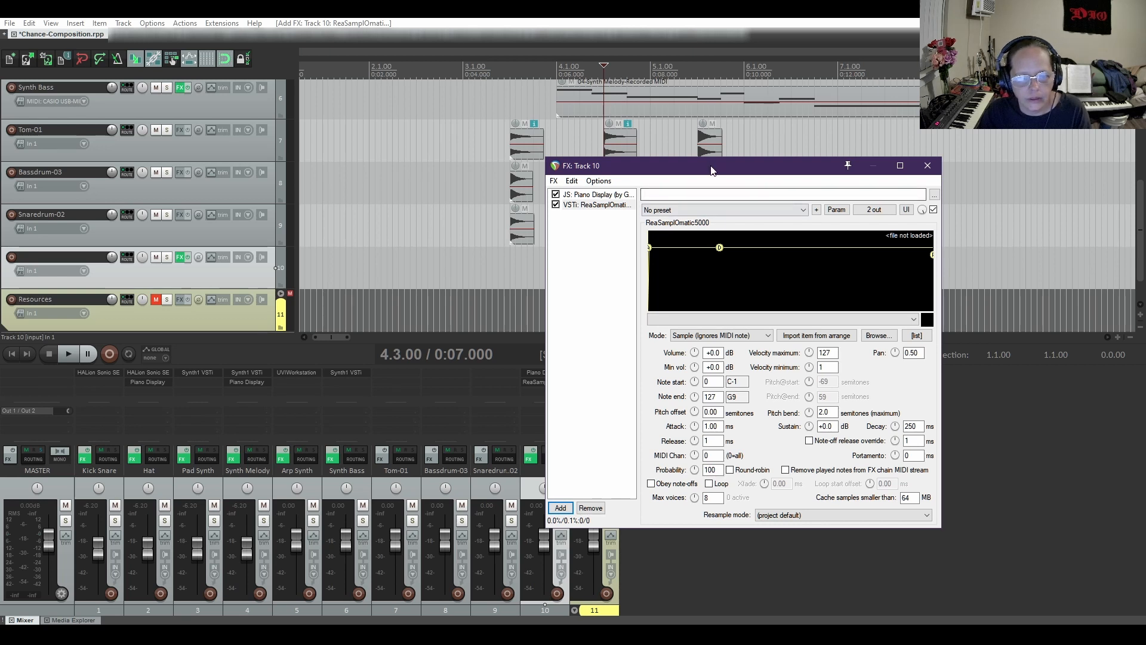
left_click_drag(711, 170, 691, 264)
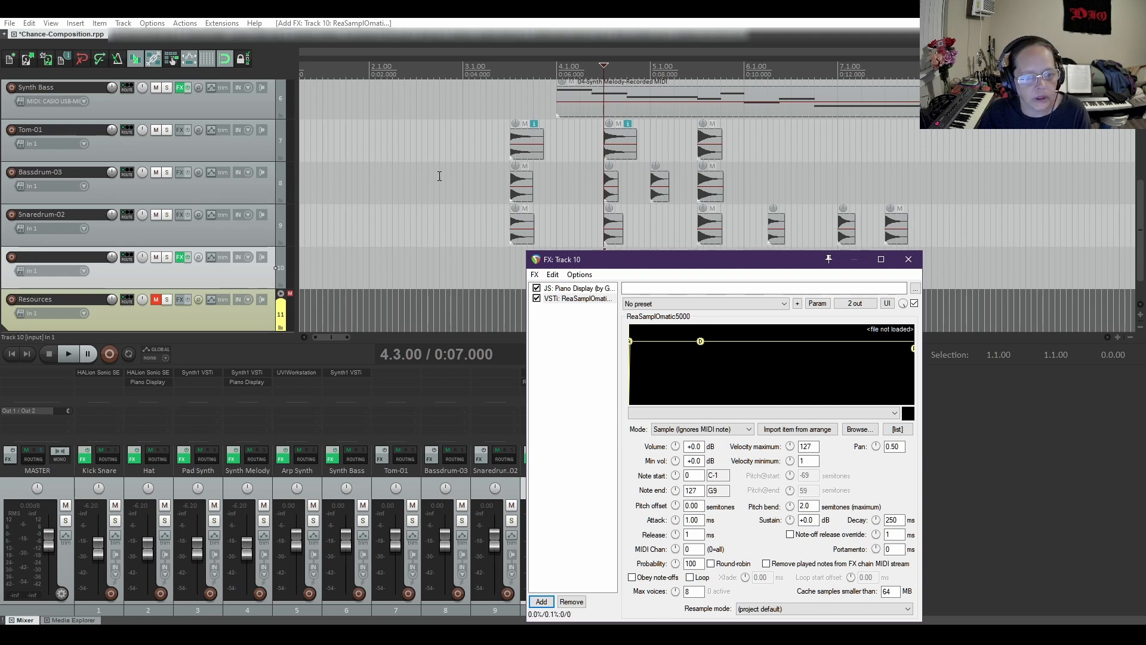
Import the first Bassdrum-03.wav item from the arrangement into track 10's ReaSamplOmatic5000
left_click(528, 186)
scroll(516, 209, "up", 3)
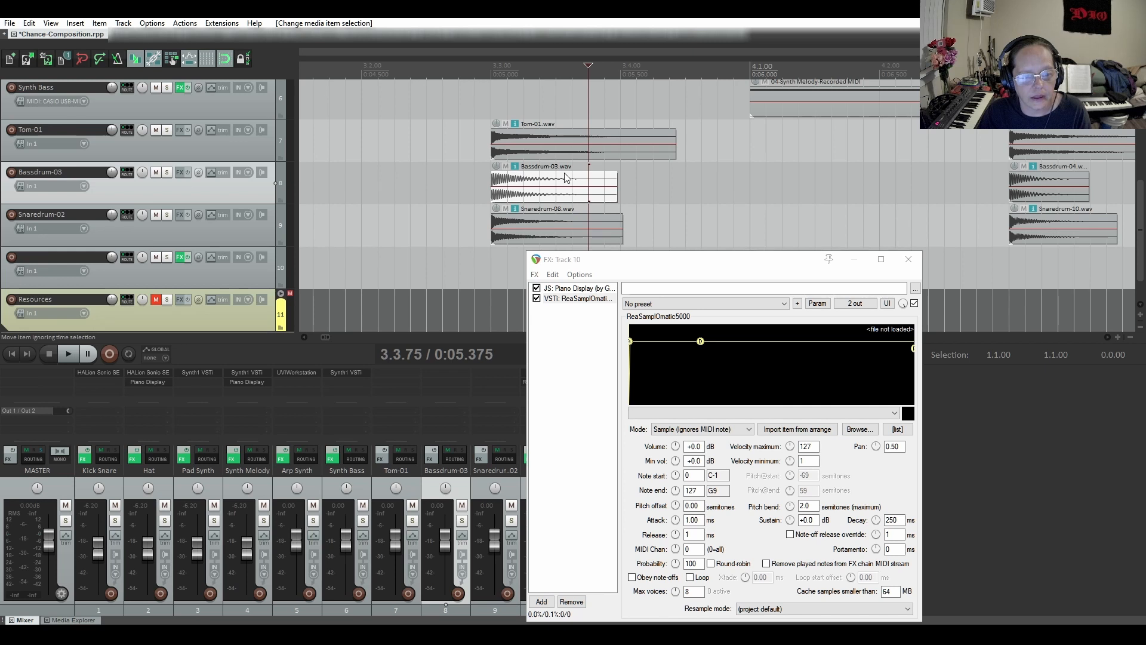
left_click(570, 299)
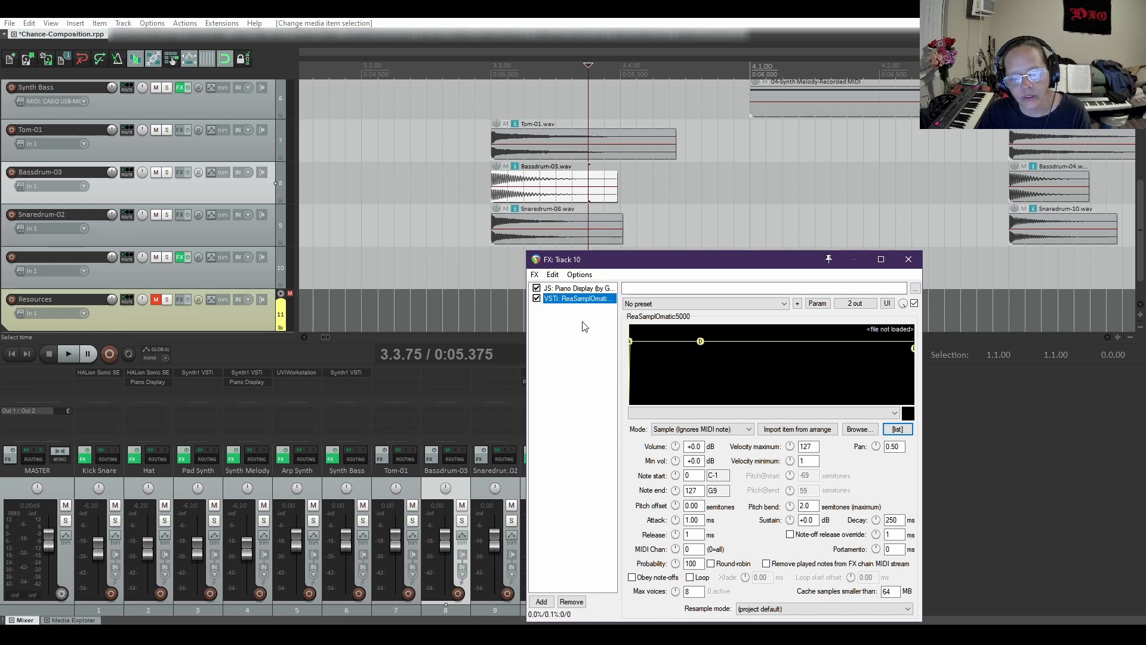
scroll(648, 217, "down", 6)
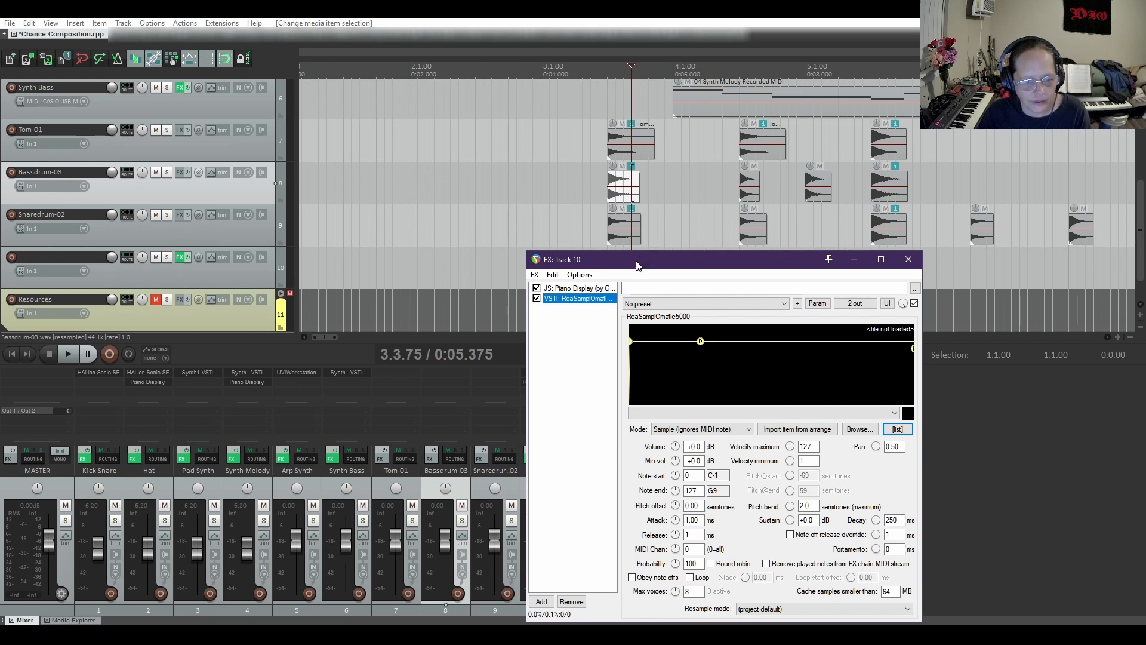
left_click_drag(641, 264, 664, 245)
scroll(634, 203, "up", 3)
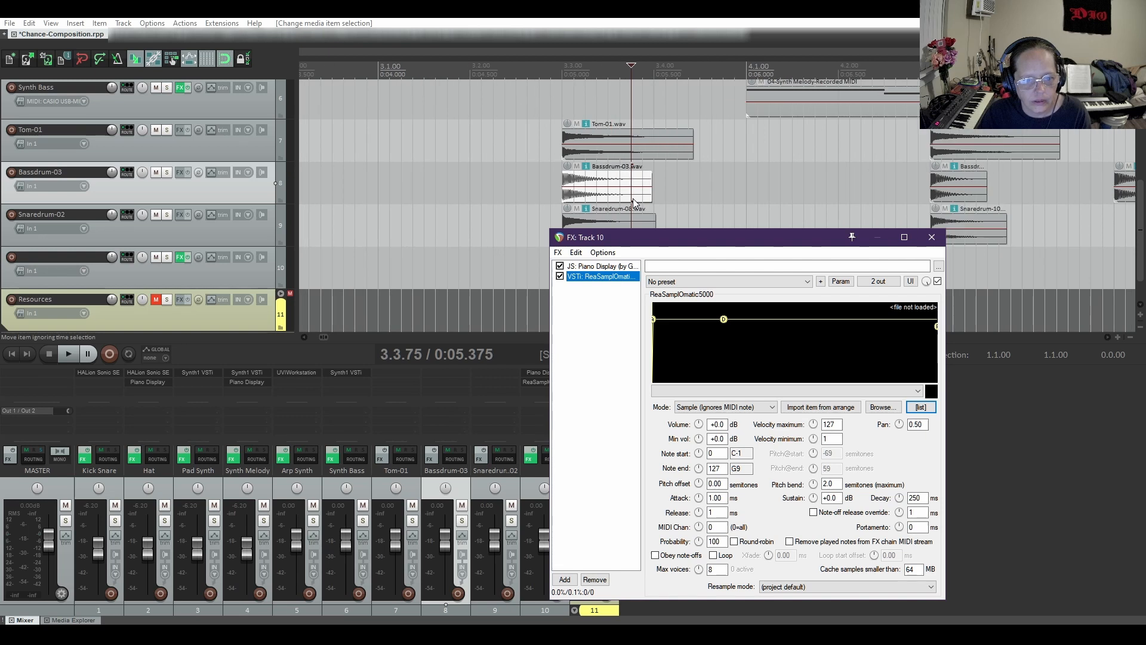
left_click(819, 408)
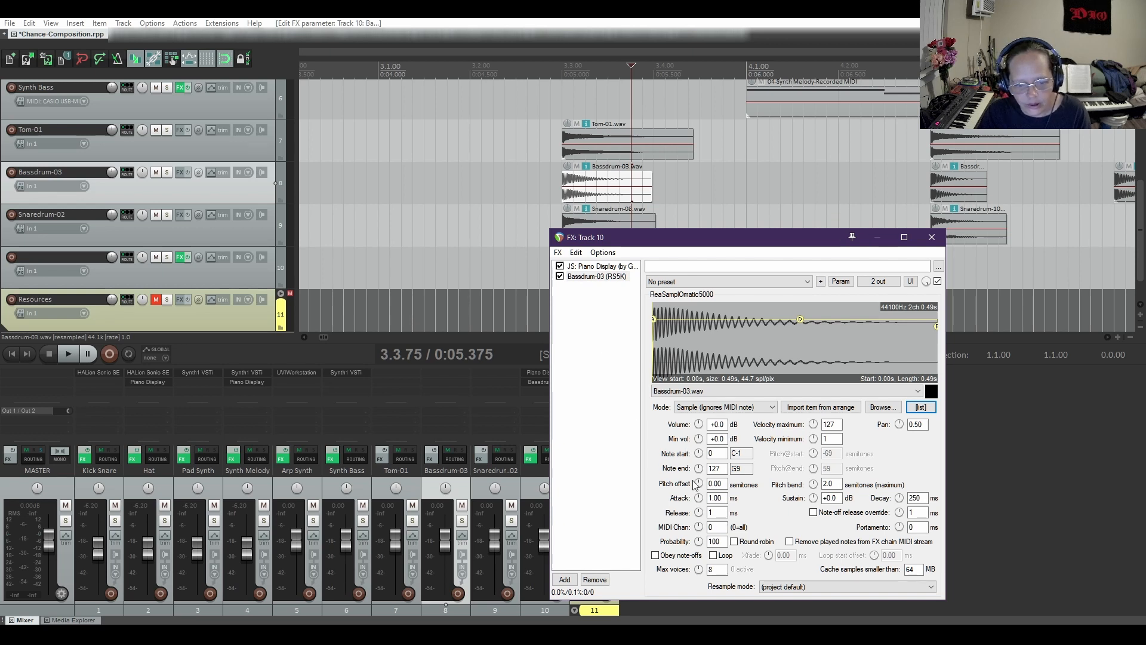
Restrict the Bassdrum-03 sampler to one key by setting both note start and note end to 41 (F2)
left_click_drag(717, 237, 698, 146)
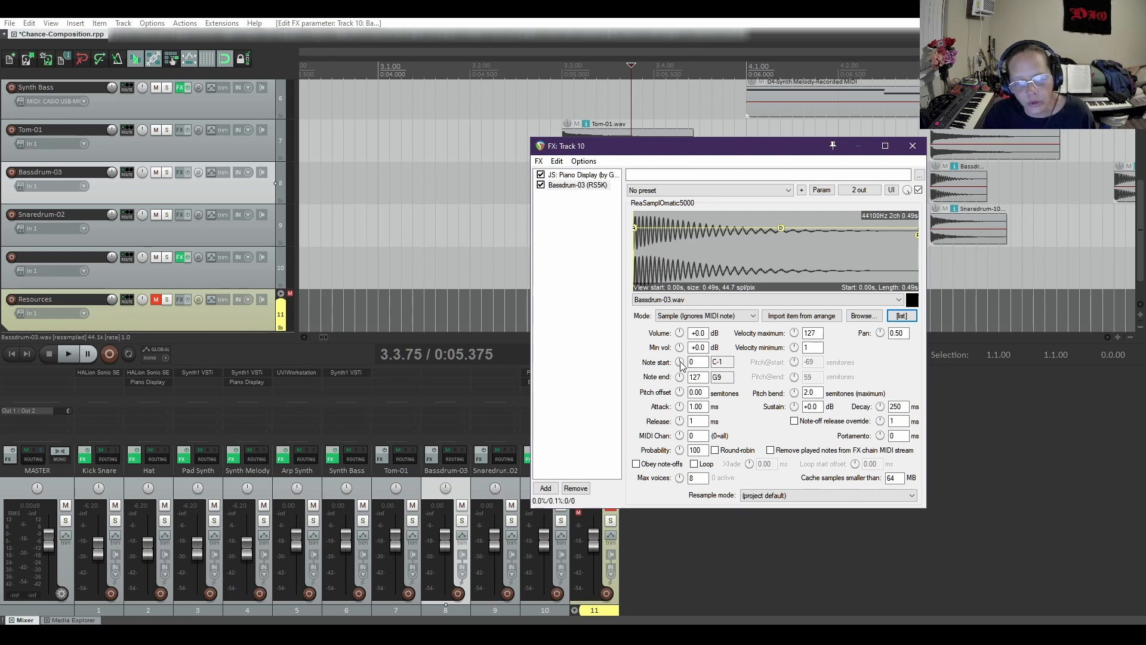
left_click_drag(679, 361, 679, 347)
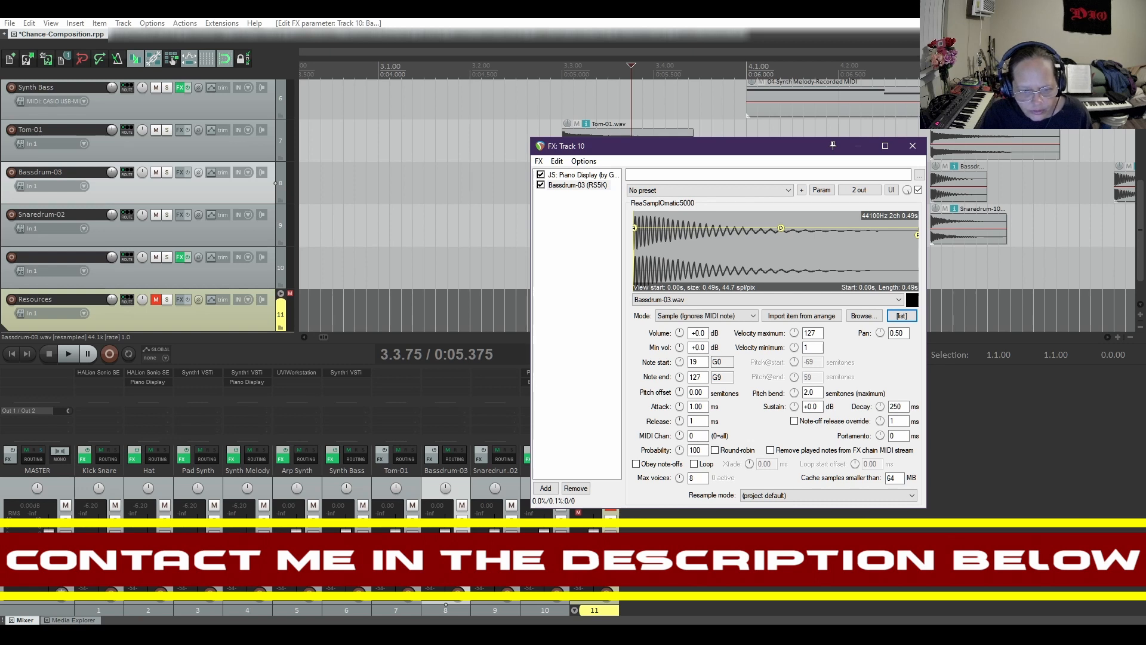
left_click_drag(679, 349, 679, 339)
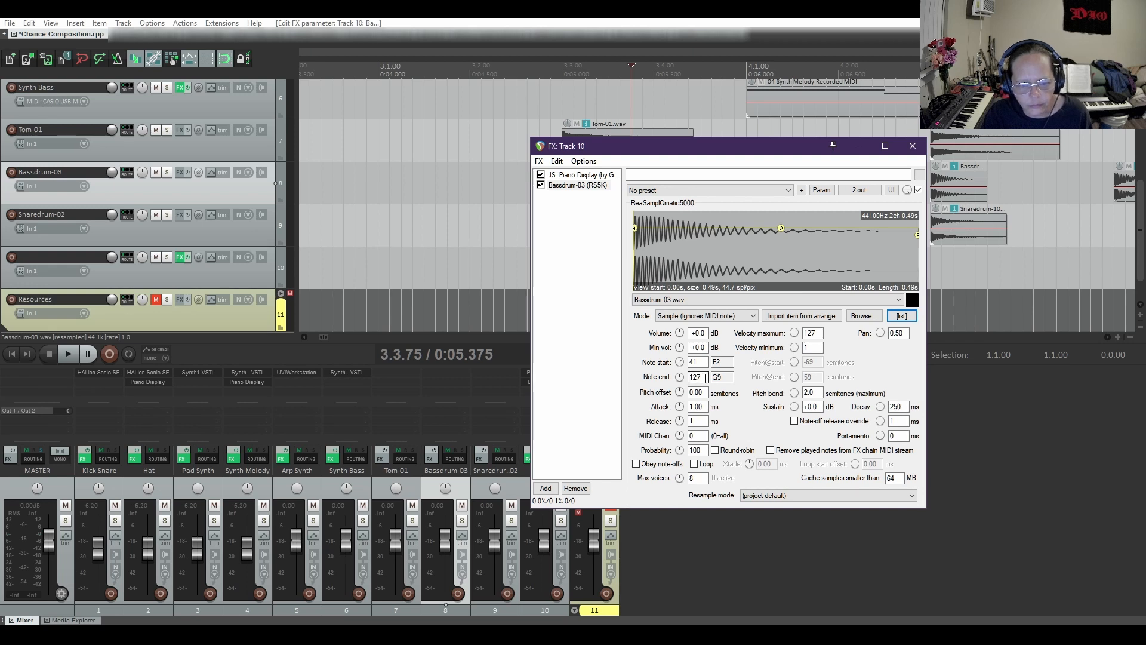
left_click_drag(702, 377, 675, 377)
type("41")
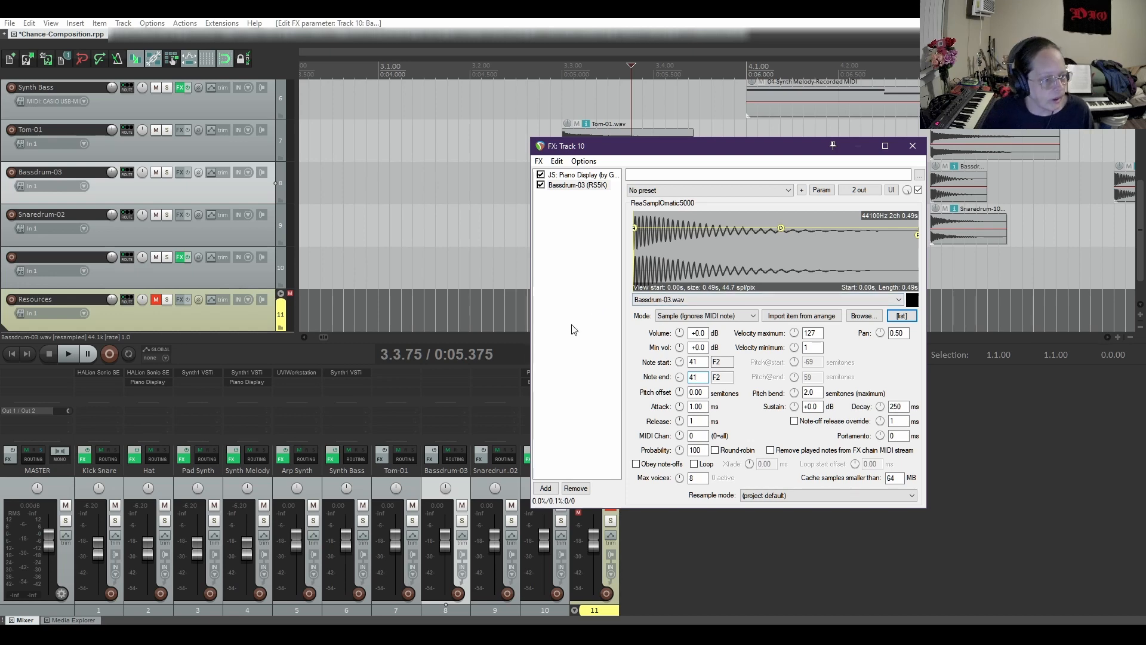
Set track 10's input to MIDI from the Oxygen 49 on all channels and arm the track for recording
right_click(11, 261)
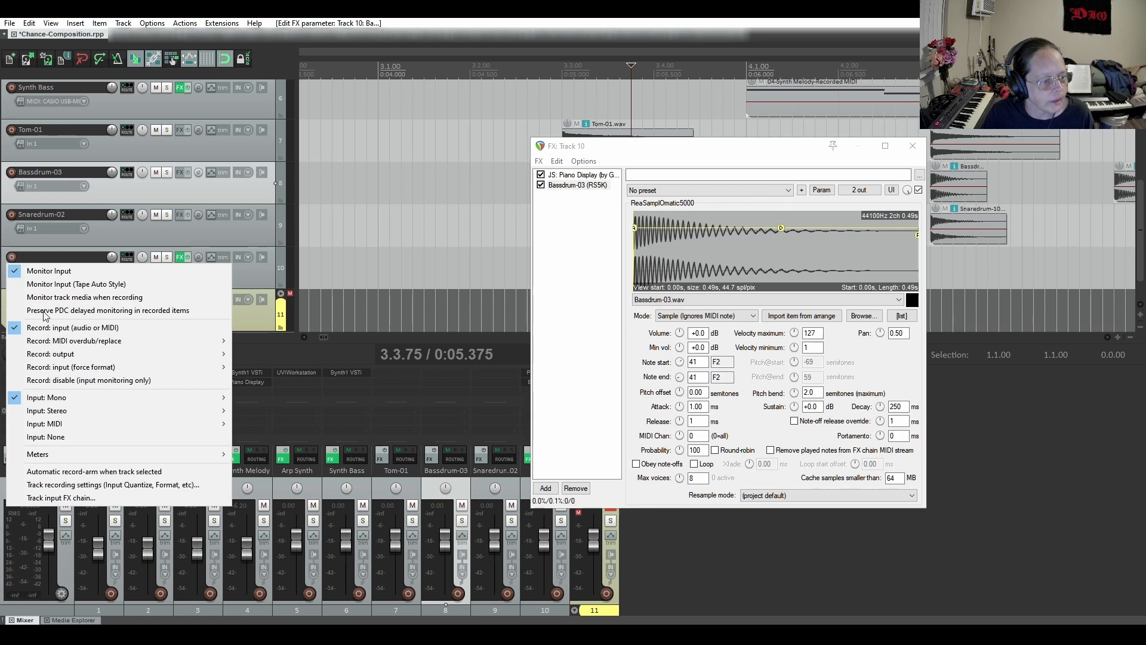
mouse_move(141, 428)
mouse_move(281, 436)
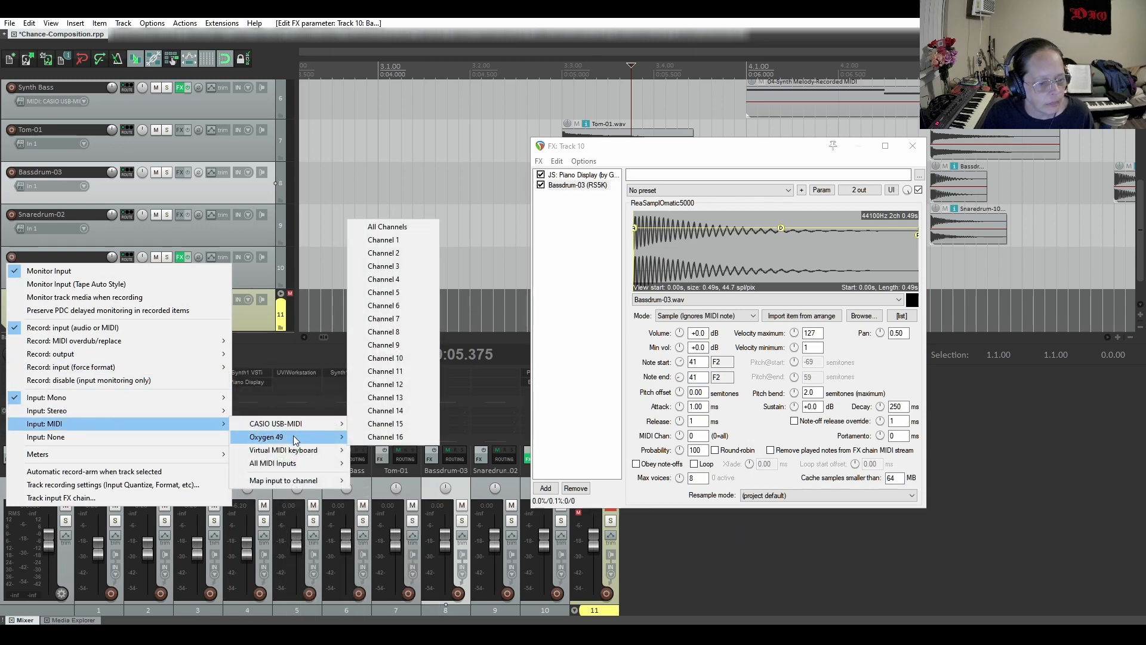
left_click(387, 226)
left_click(11, 256)
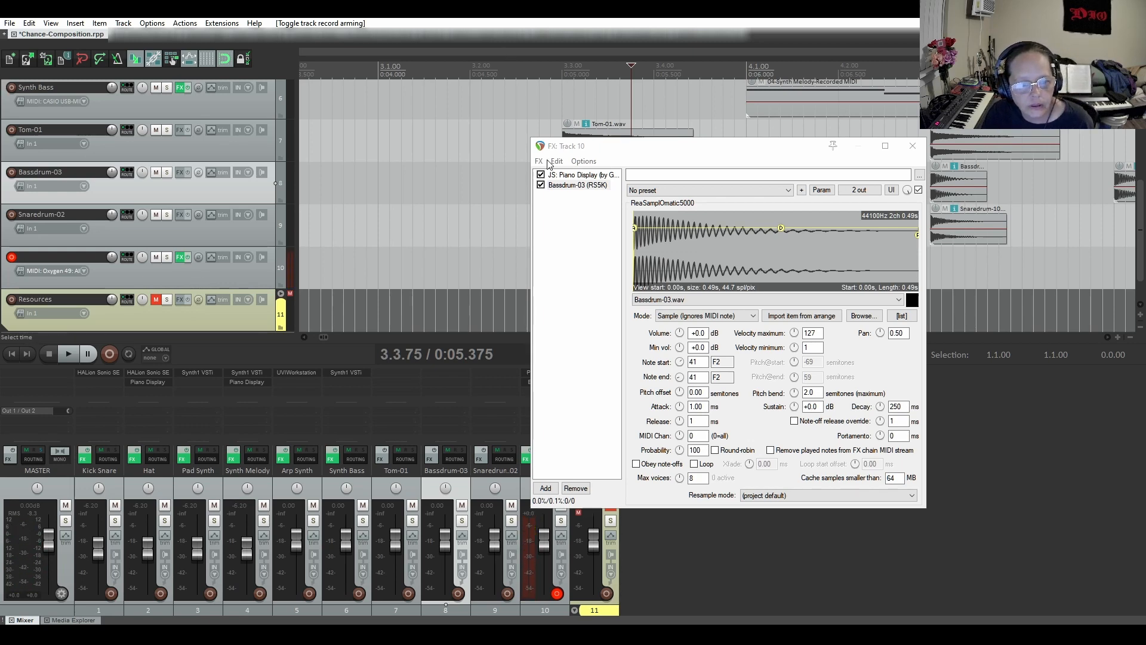
Look at the Piano Display's keyboard in track 10's chain and return to the Bassdrum-03 sampler
left_click(580, 175)
left_click_drag(719, 149, 609, 241)
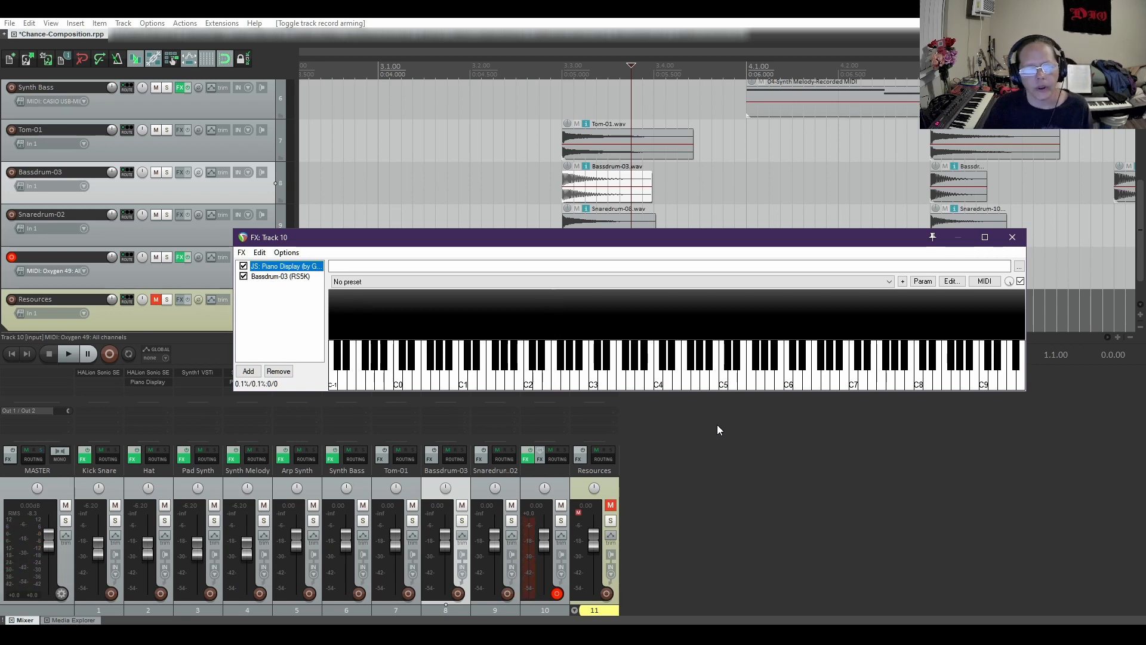
left_click(281, 277)
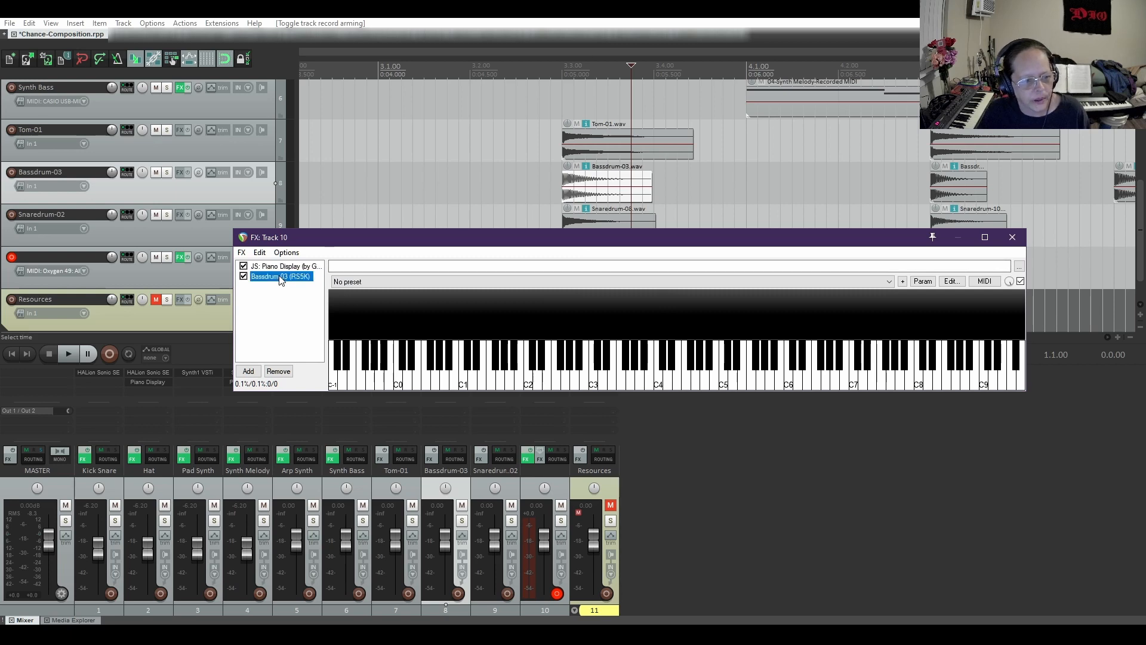
left_click_drag(368, 244, 679, 167)
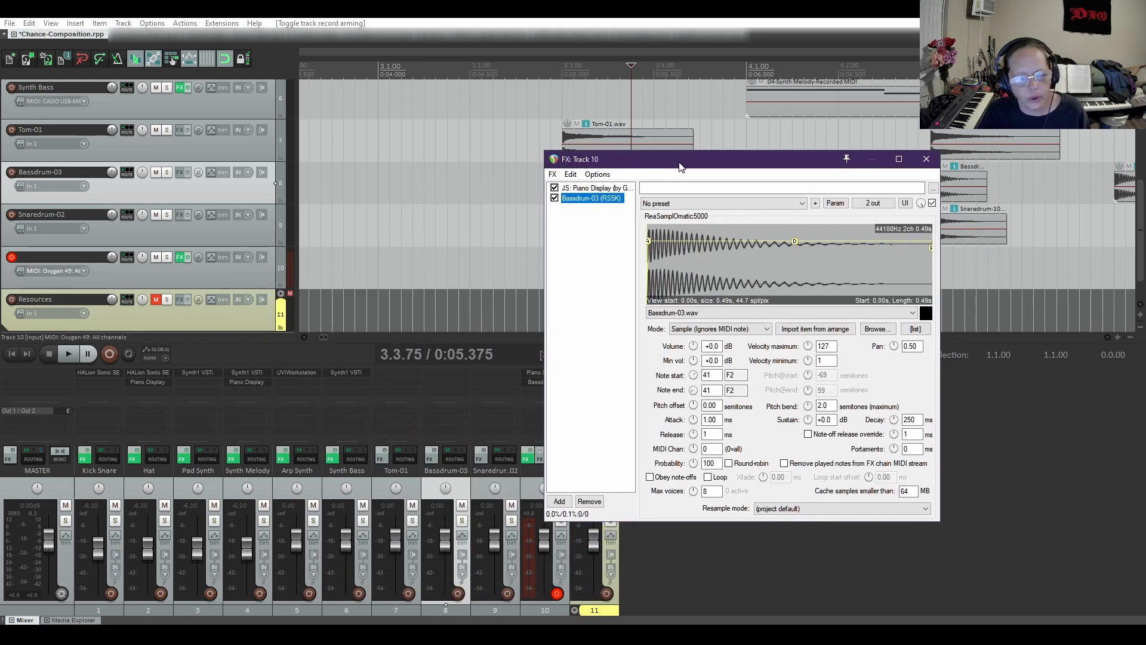
Duplicate the Bassdrum-03 sampler instance within track 10's effects chain
right_click(597, 201)
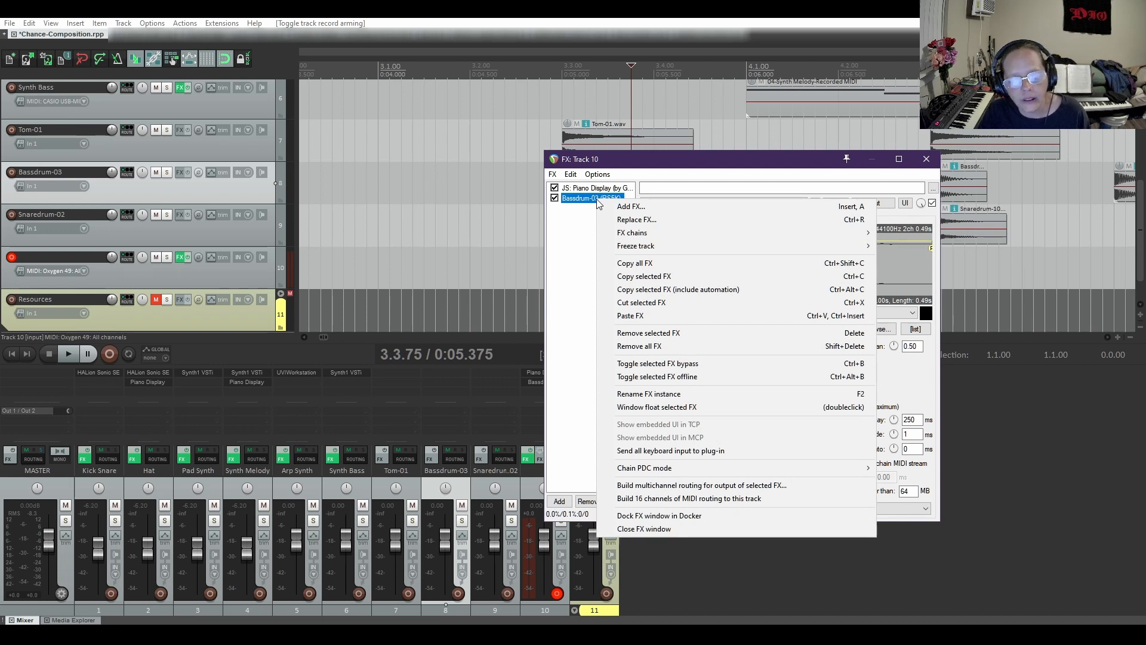
left_click(631, 277)
right_click(599, 234)
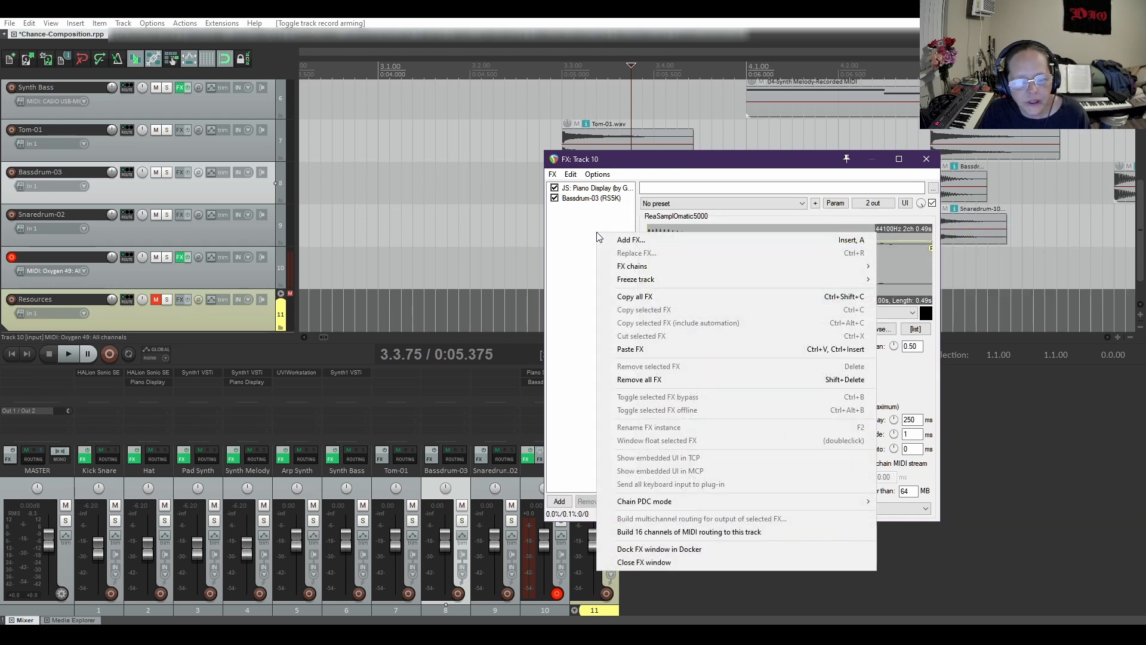
left_click(631, 350)
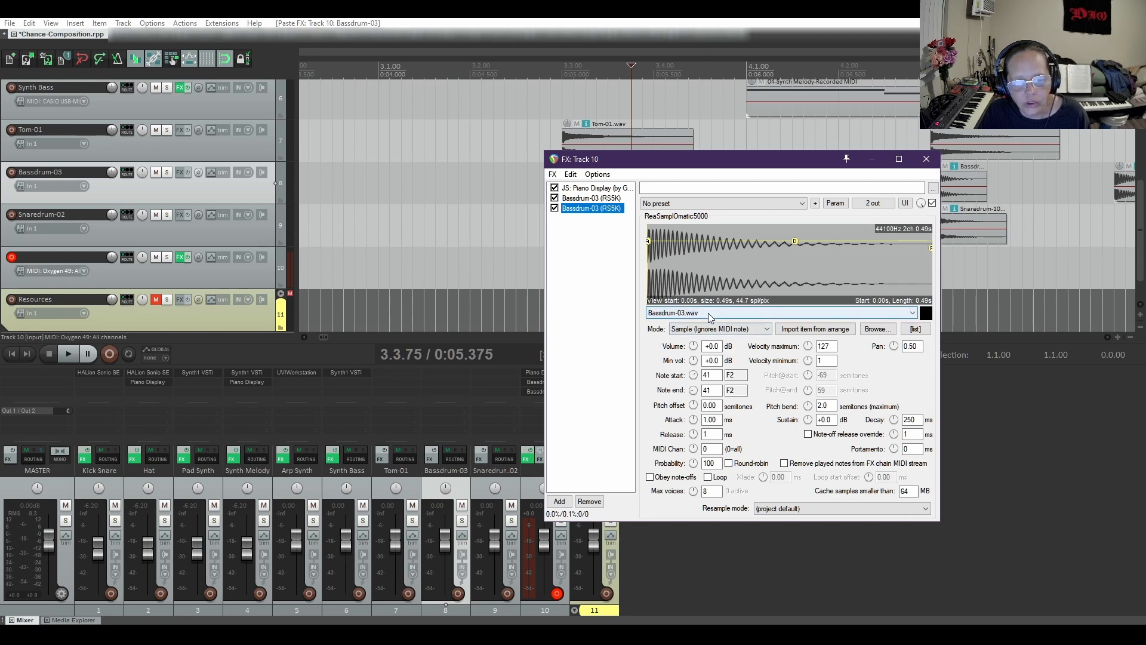
Load the Bassdrum-04.wav item from the arrangement into the duplicated sampler on track 10
left_click_drag(707, 156, 700, 357)
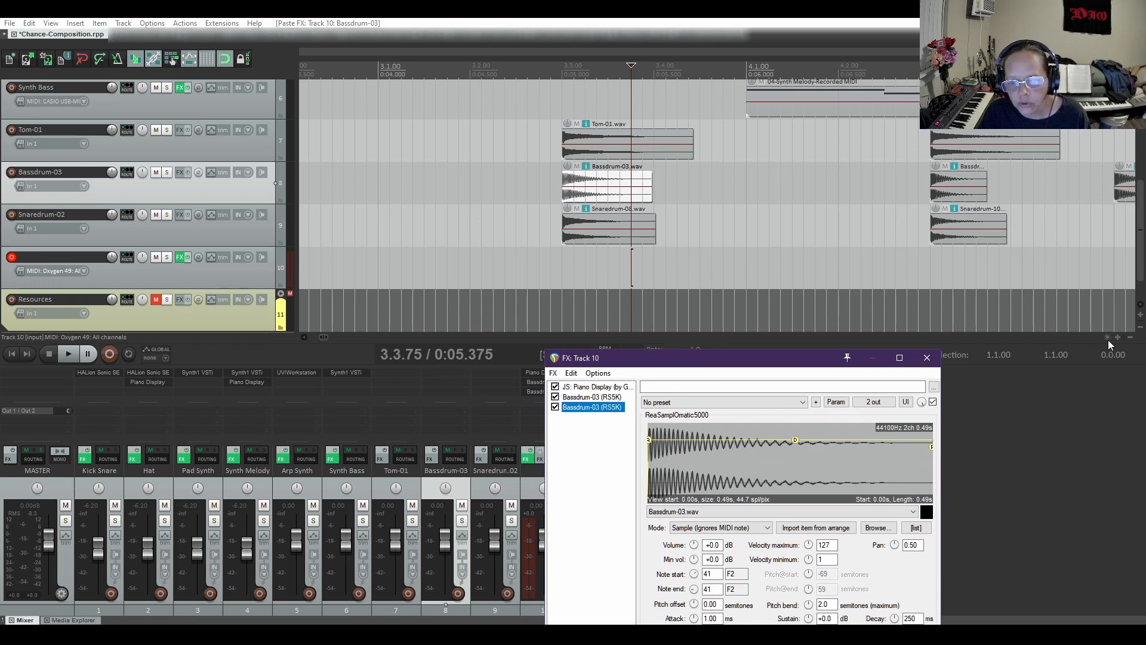
scroll(1108, 339, "right", 5)
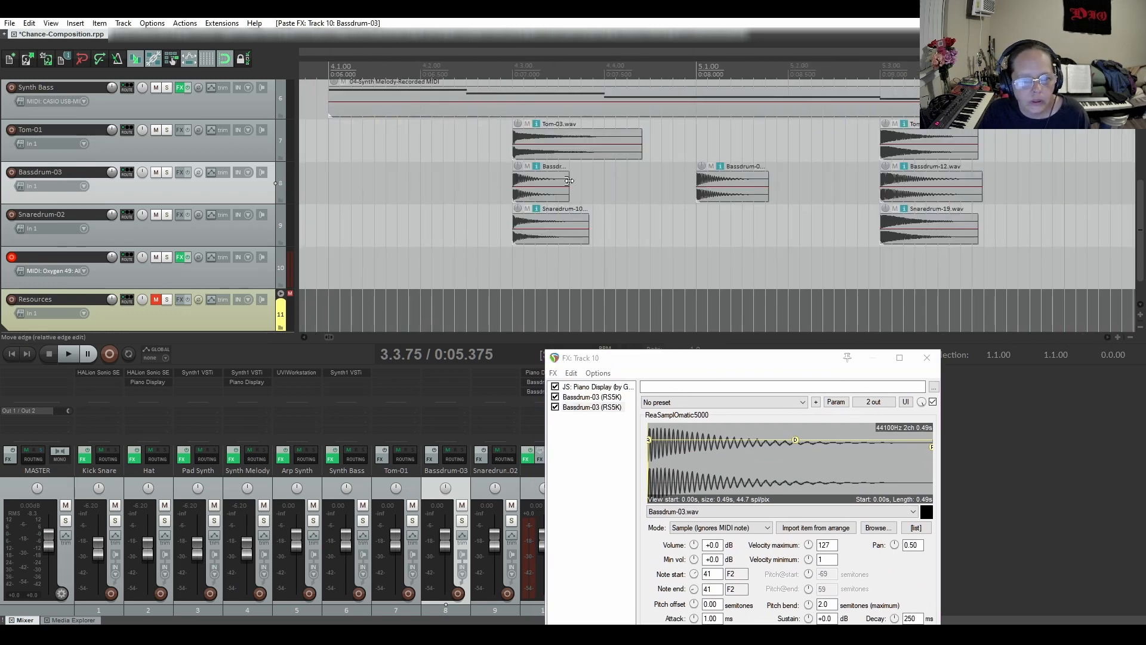
scroll(567, 181, "up", 2)
left_click(554, 182)
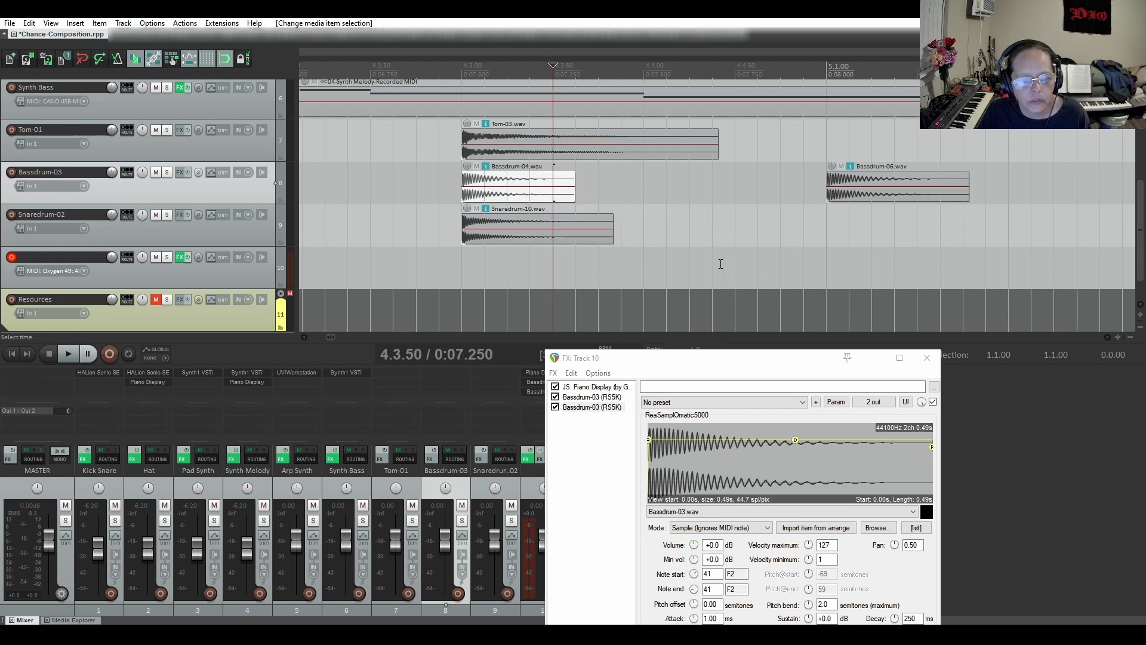
left_click_drag(752, 364, 815, 154)
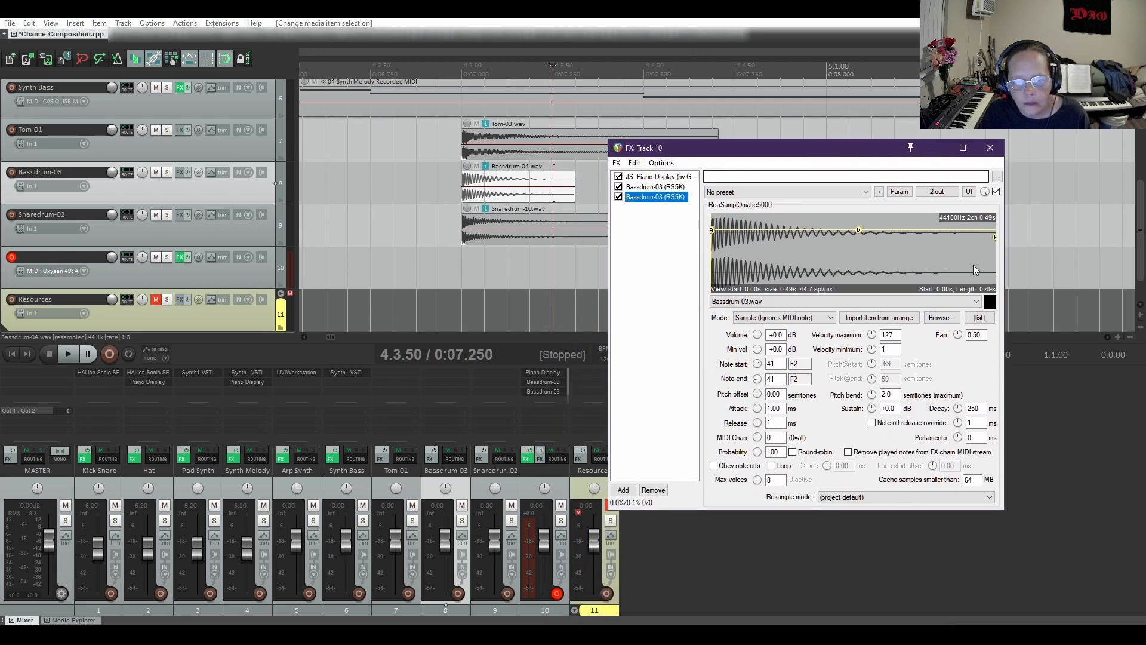
left_click(885, 318)
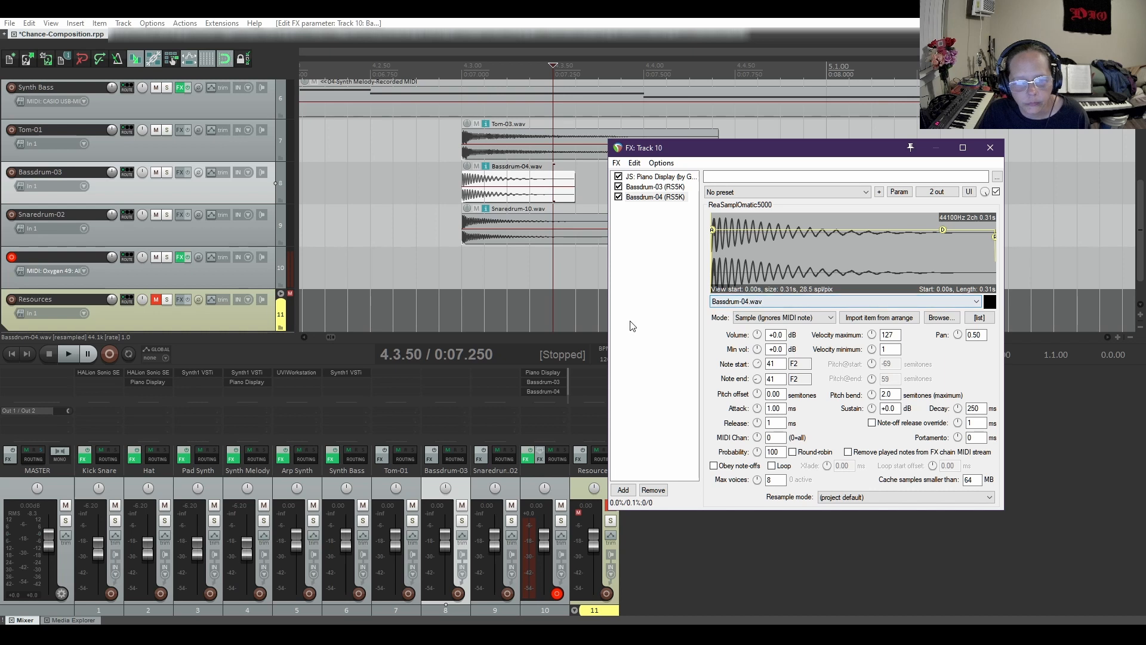
Restrict the Bassdrum-04 sampler to one key by setting both note start and note end to 43 (G2)
left_click(644, 188)
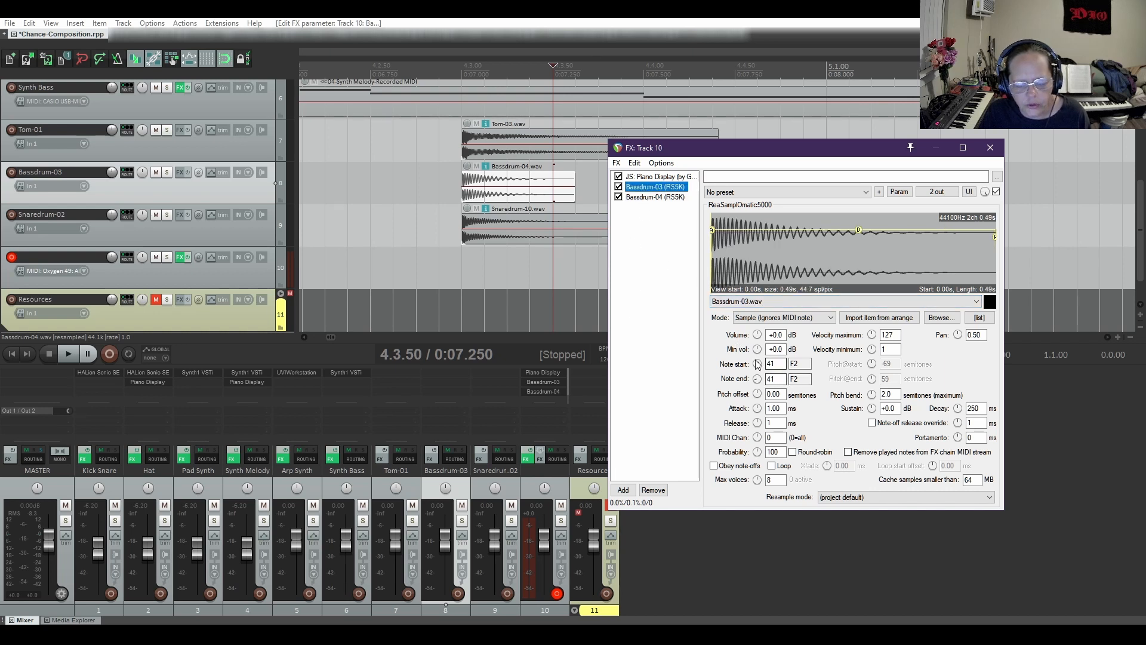
left_click(650, 198)
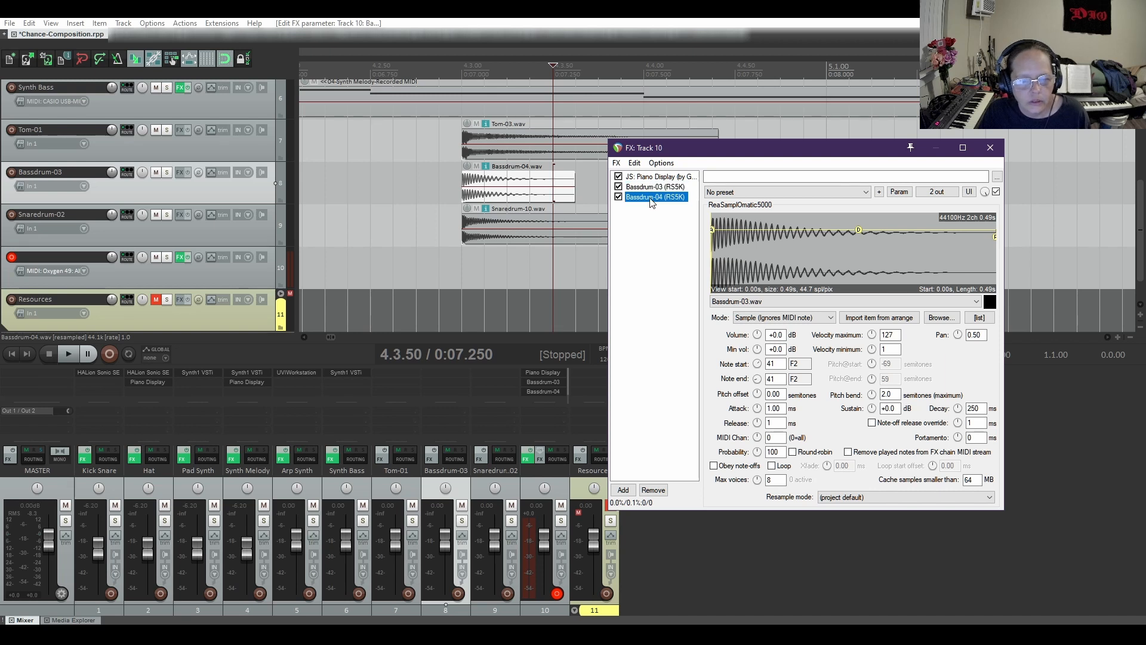
left_click(757, 365)
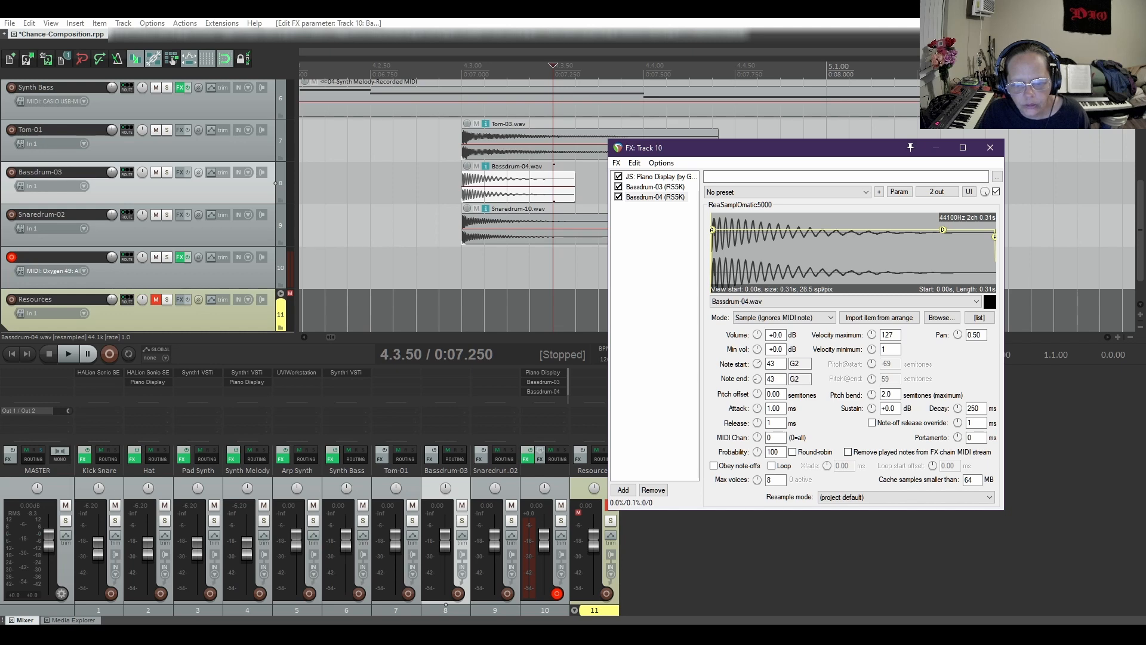
left_click(666, 244)
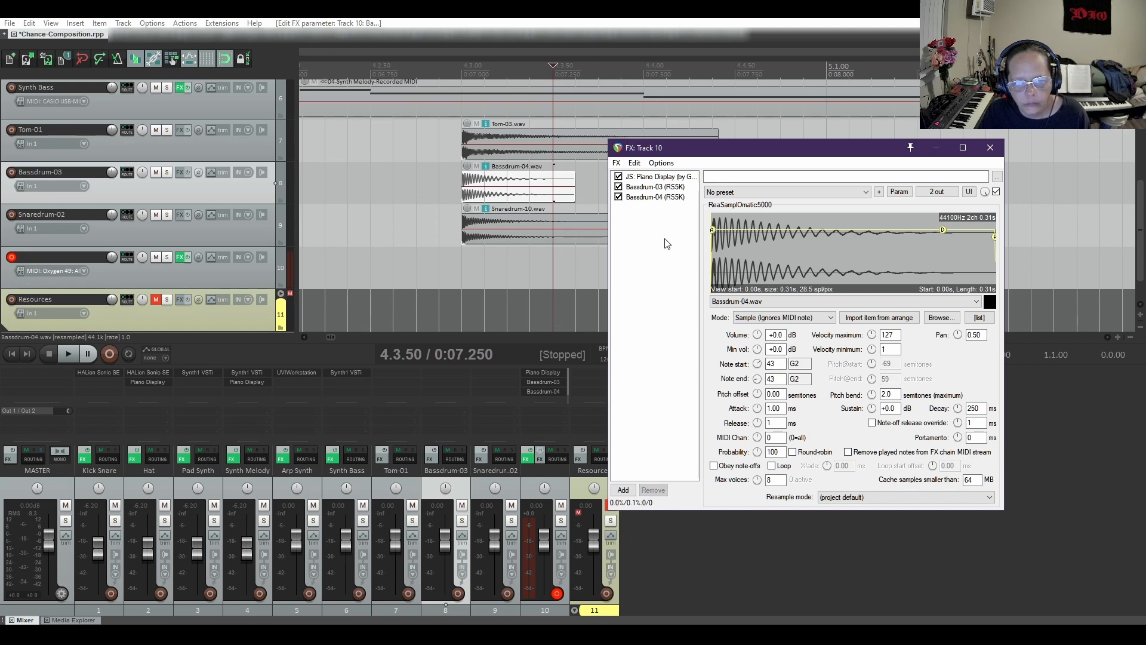
Paste another Bassdrum-03 sampler copy into track 10's chain and load the Bassdrum-06.wav item from the arrangement into it
right_click(649, 200)
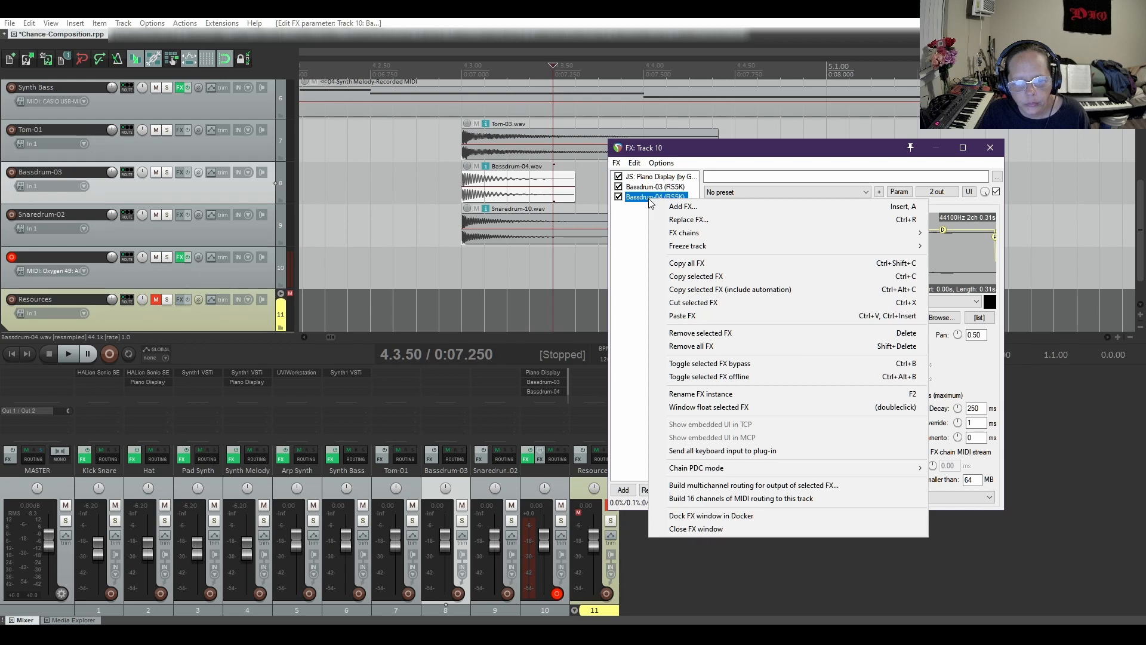
left_click(687, 316)
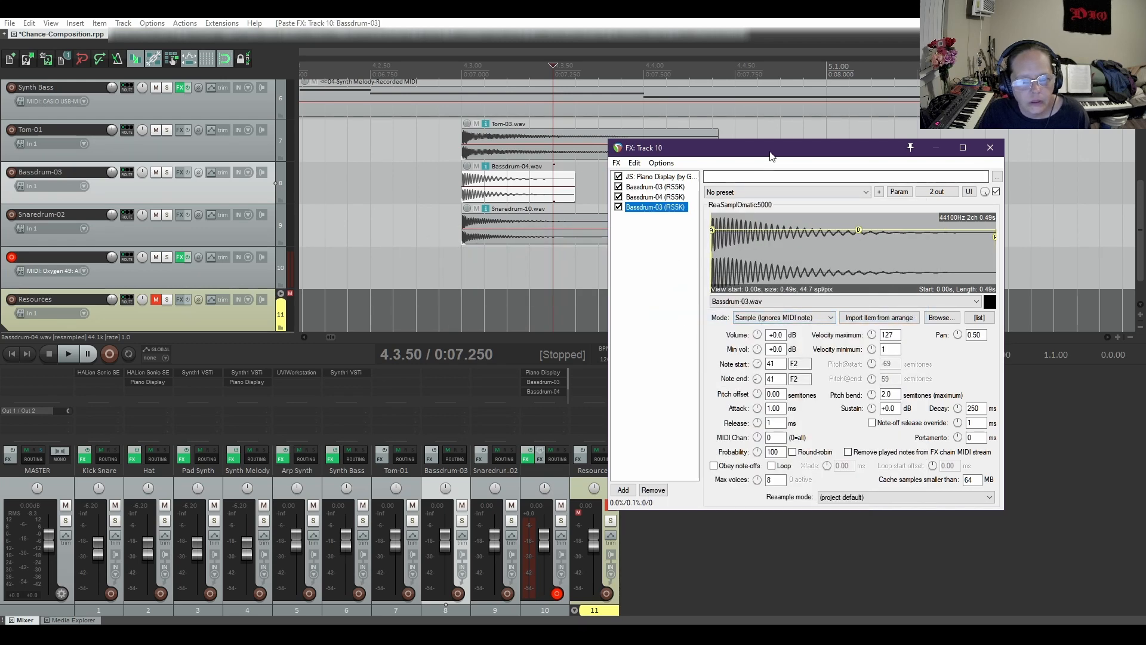
left_click_drag(772, 156, 754, 308)
scroll(935, 198, "down", 3)
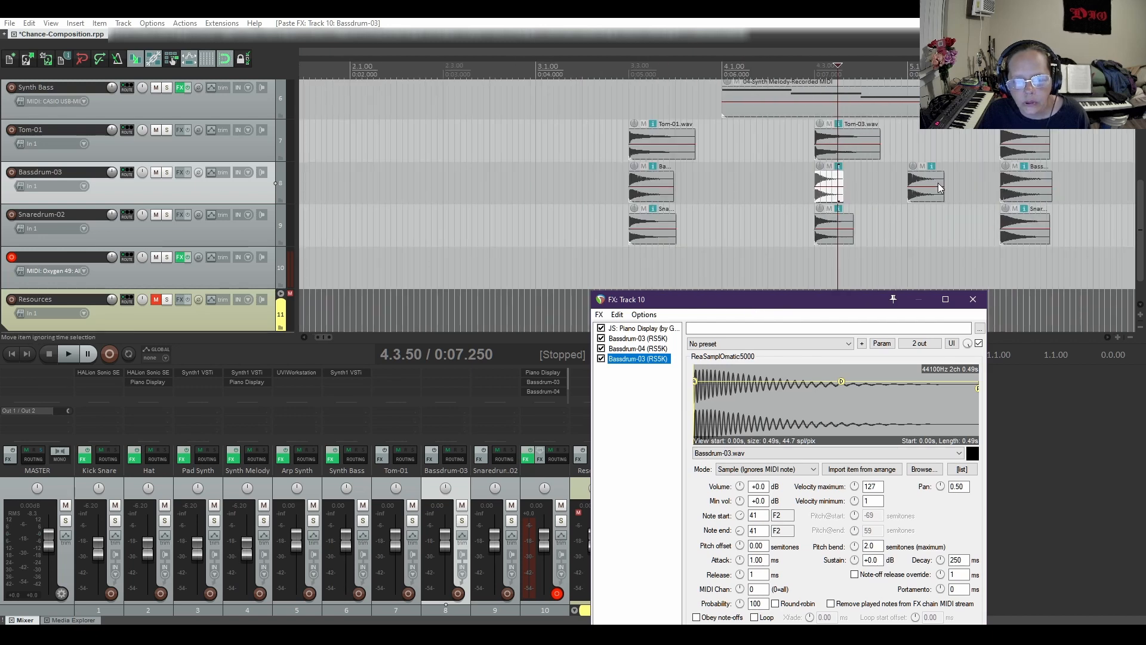
left_click(937, 187)
scroll(912, 228, "up", 3)
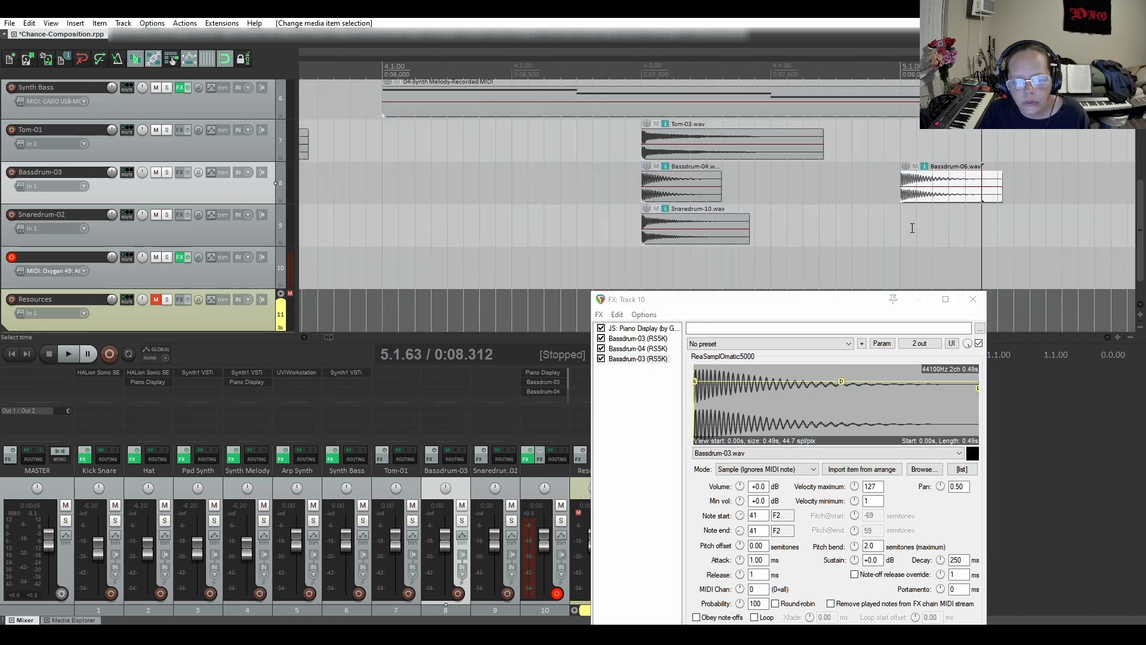
scroll(912, 228, "up", 2)
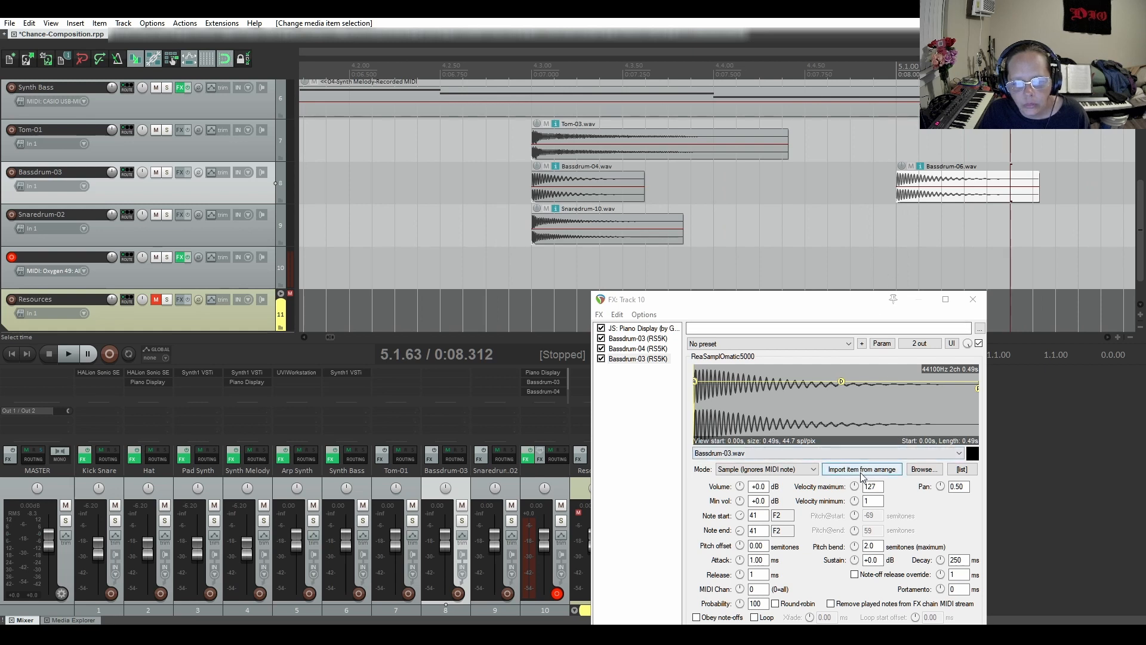
left_click(862, 470)
Set both note start and note end of the Bassdrum-06 sampler to 45 (A2)
left_click_drag(810, 306, 783, 201)
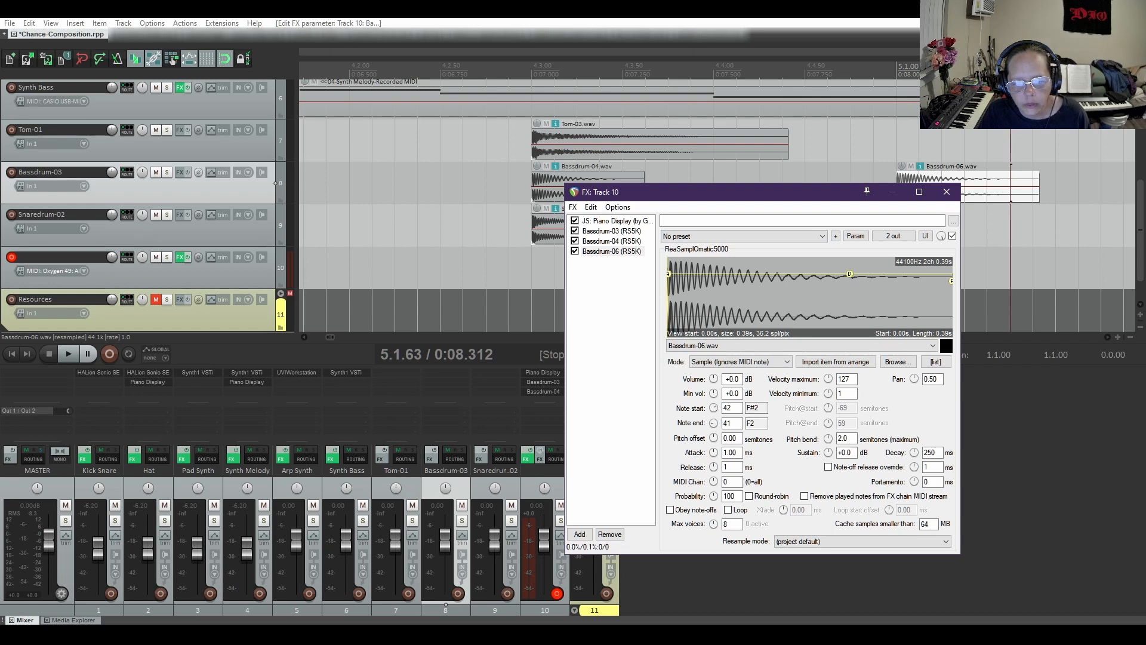
left_click_drag(713, 409, 714, 404)
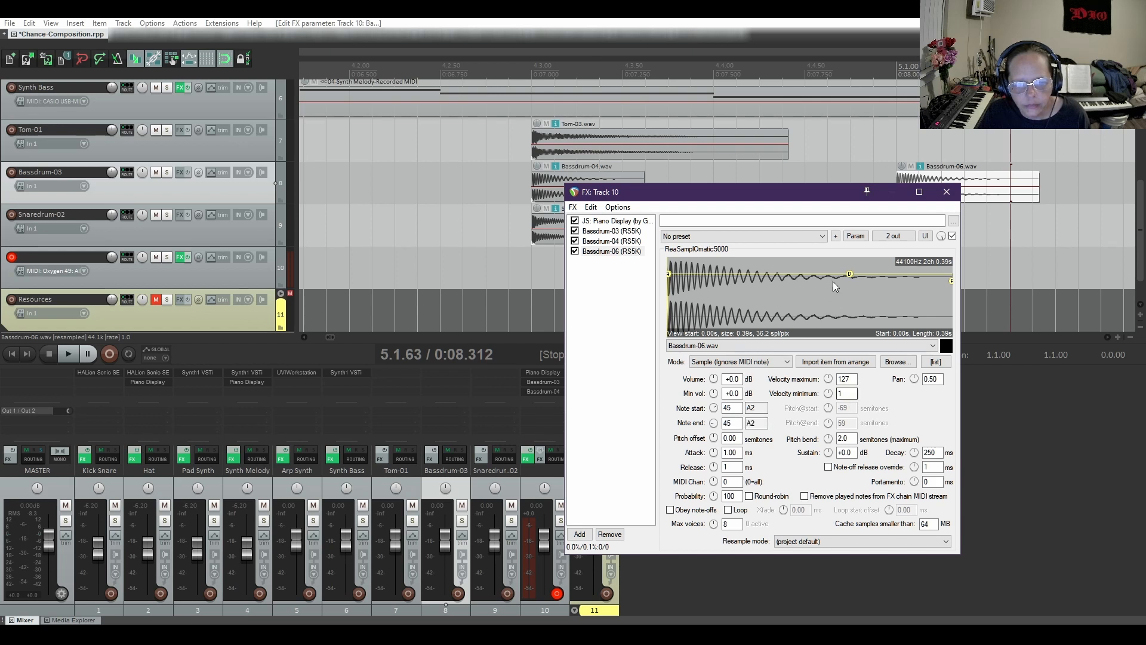
Select the Bassdrum-12.wav item in the arrangement and paste a fourth sampler instance into track 10's chain
left_click_drag(818, 195, 822, 355)
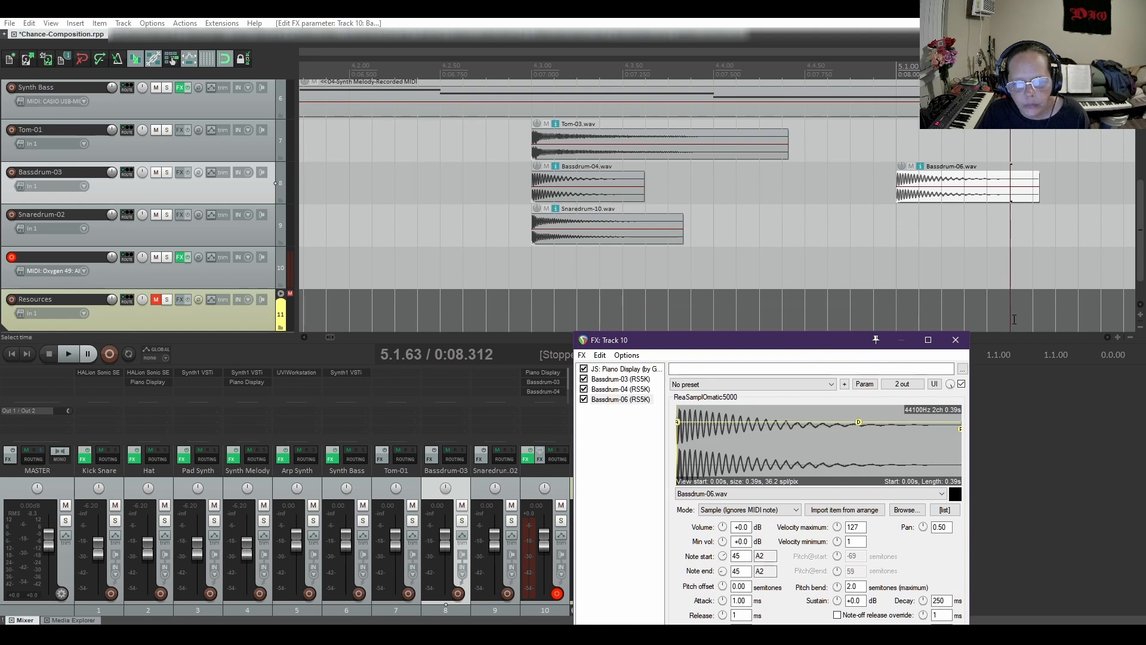
left_click(1106, 339)
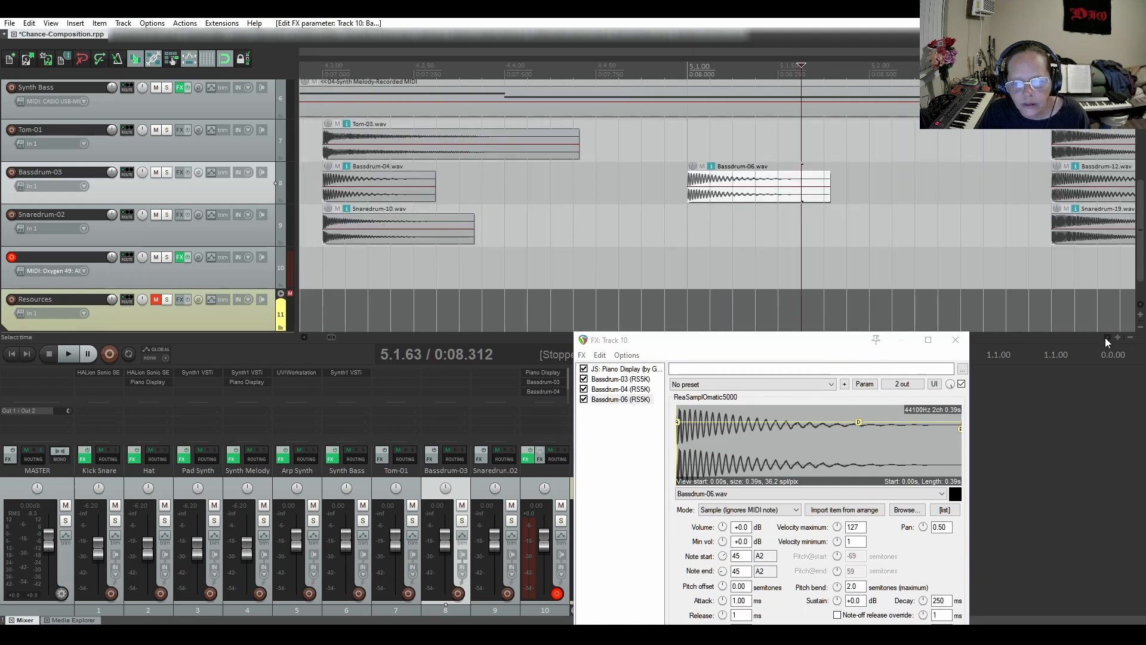
left_click(1105, 338)
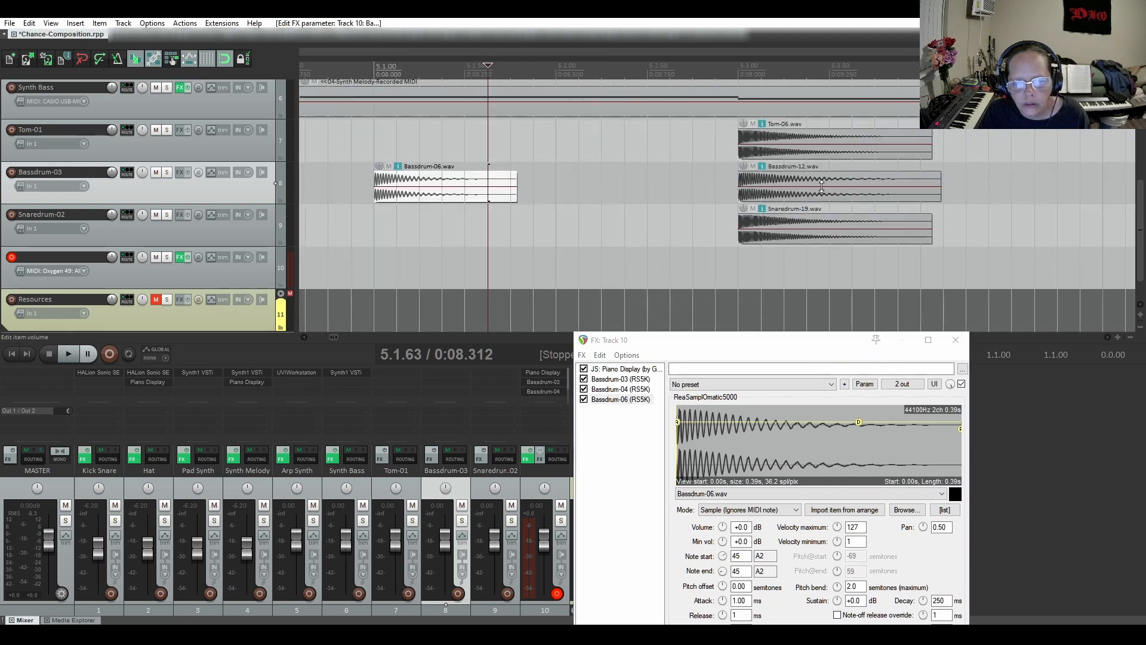
left_click(836, 197)
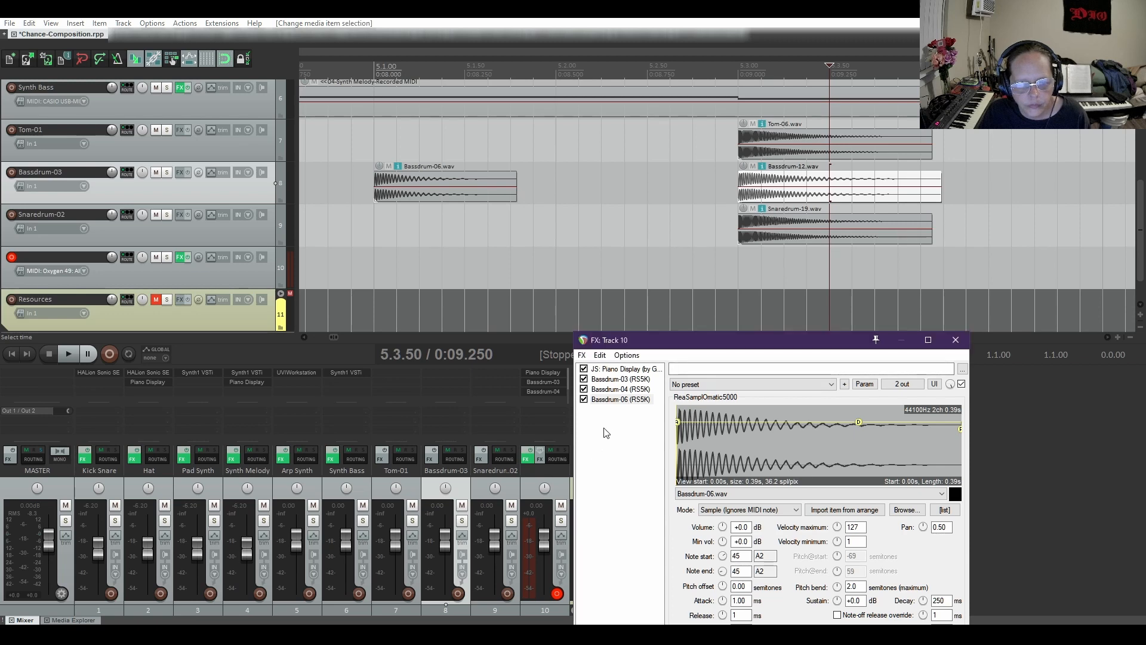
right_click(604, 429)
left_click(676, 206)
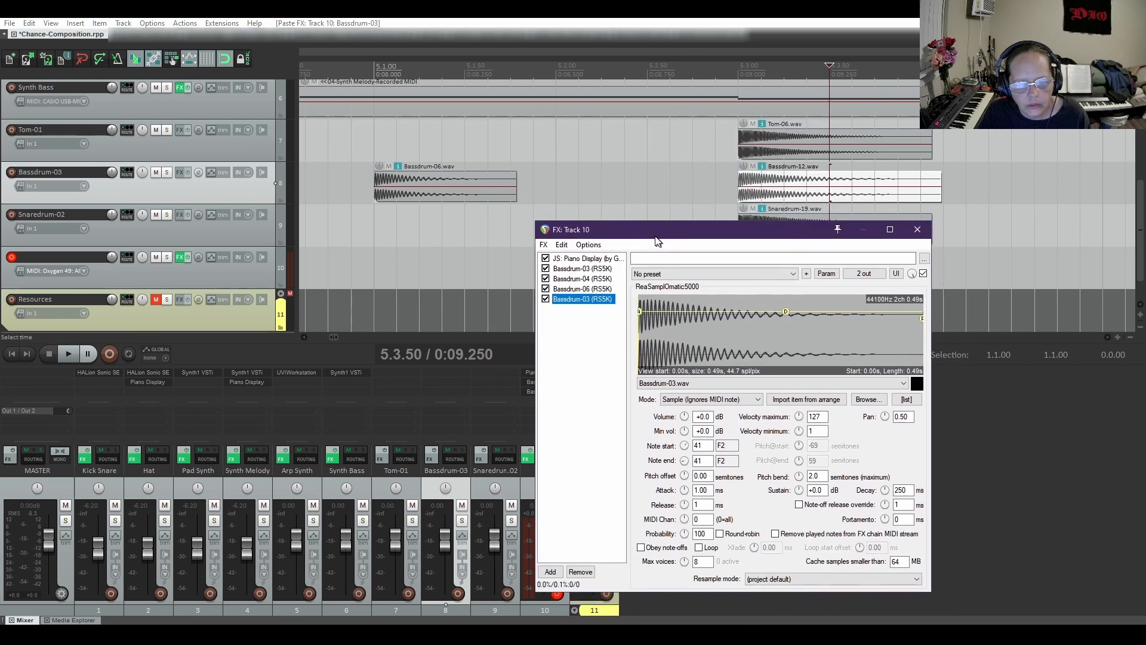
Set both note start and note end of the newly pasted fourth sampler to 47 (B2)
left_click(671, 433)
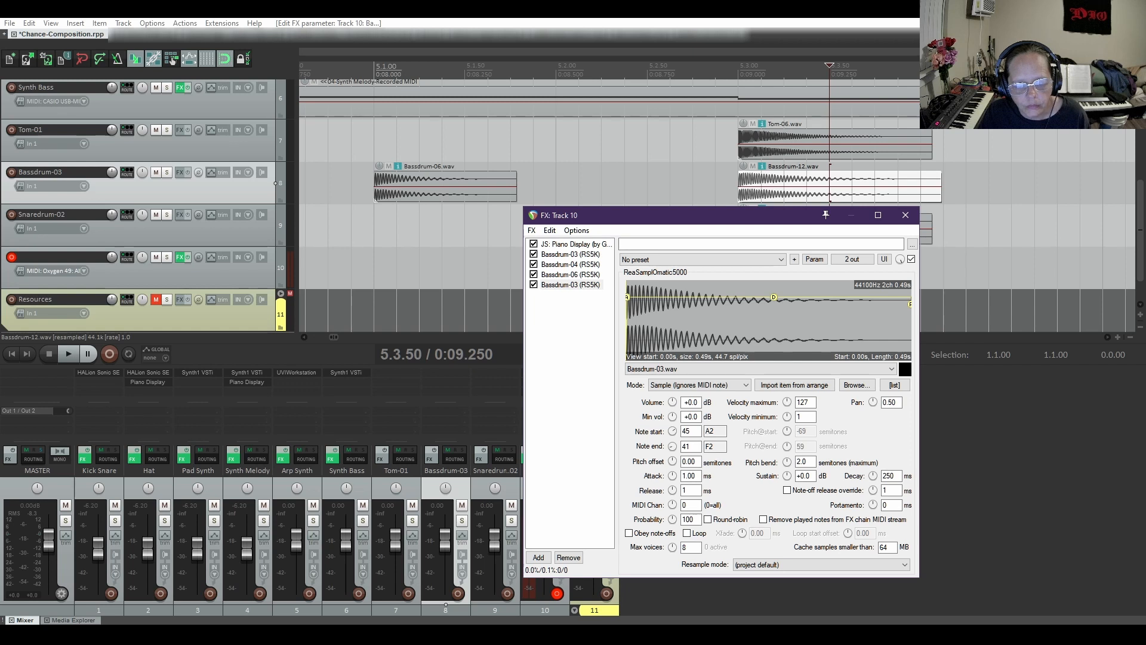
double_click(684, 449)
type("47")
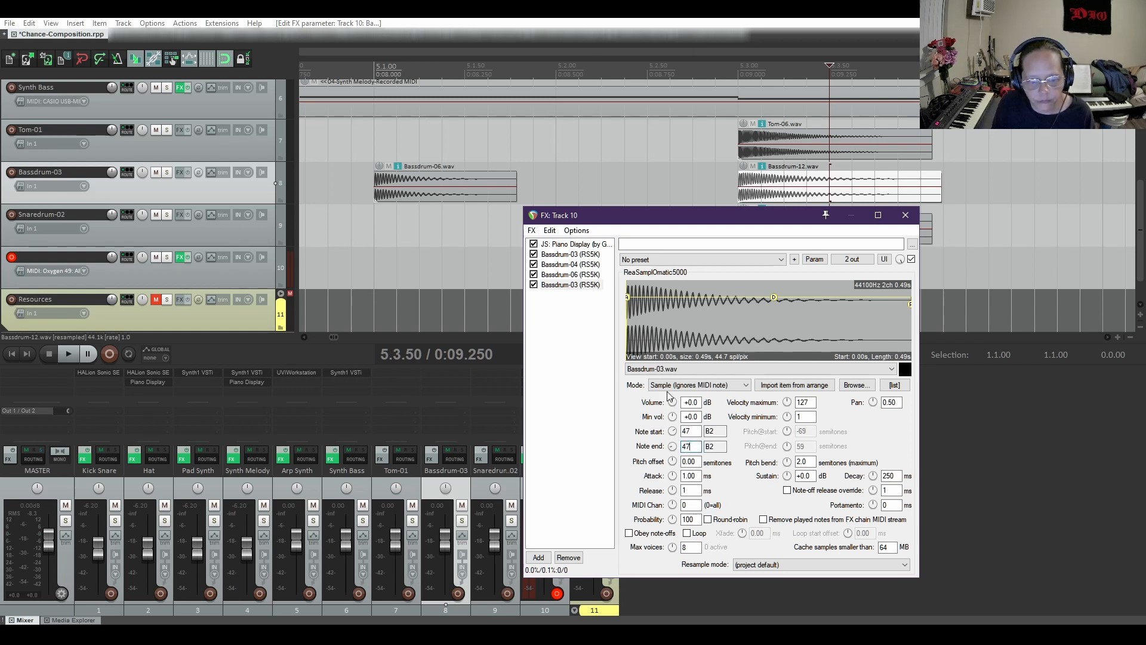
left_click(583, 327)
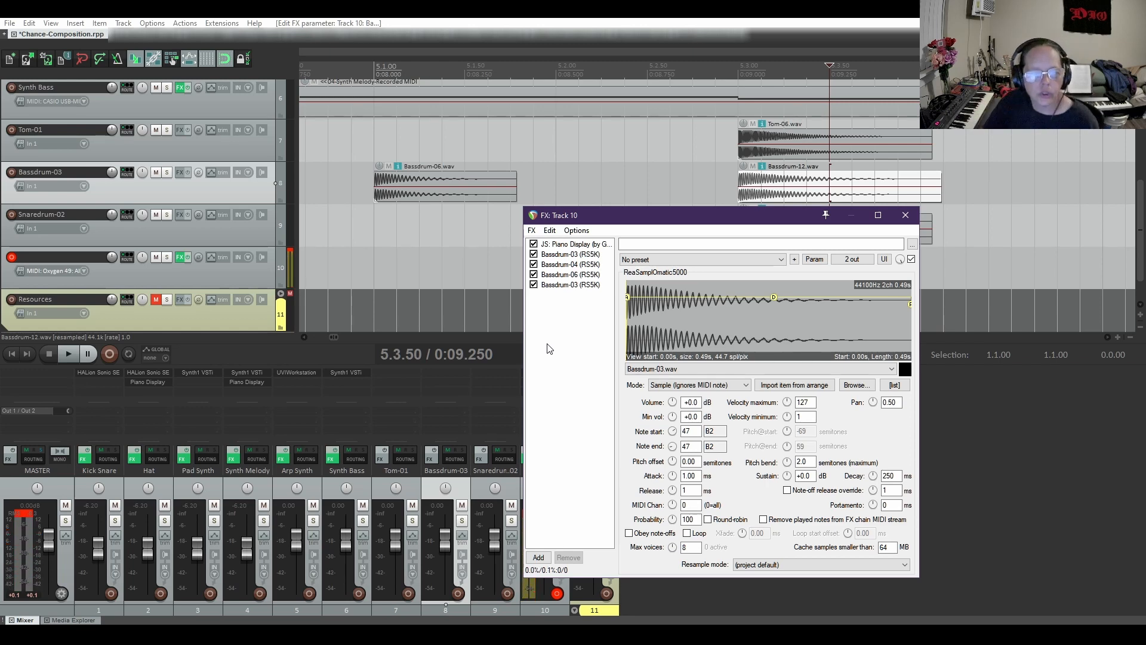
Examine the Piano Display's keyboard in track 10's chain and the drum sample items laid out along the timeline
left_click(558, 245)
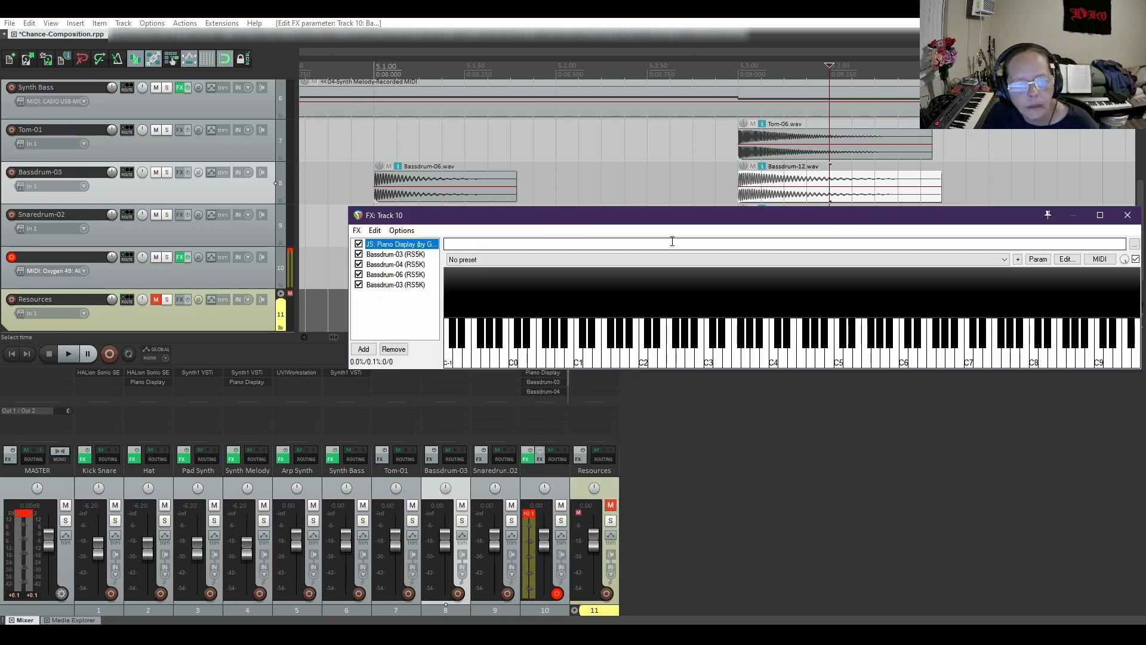
left_click_drag(759, 224, 663, 227)
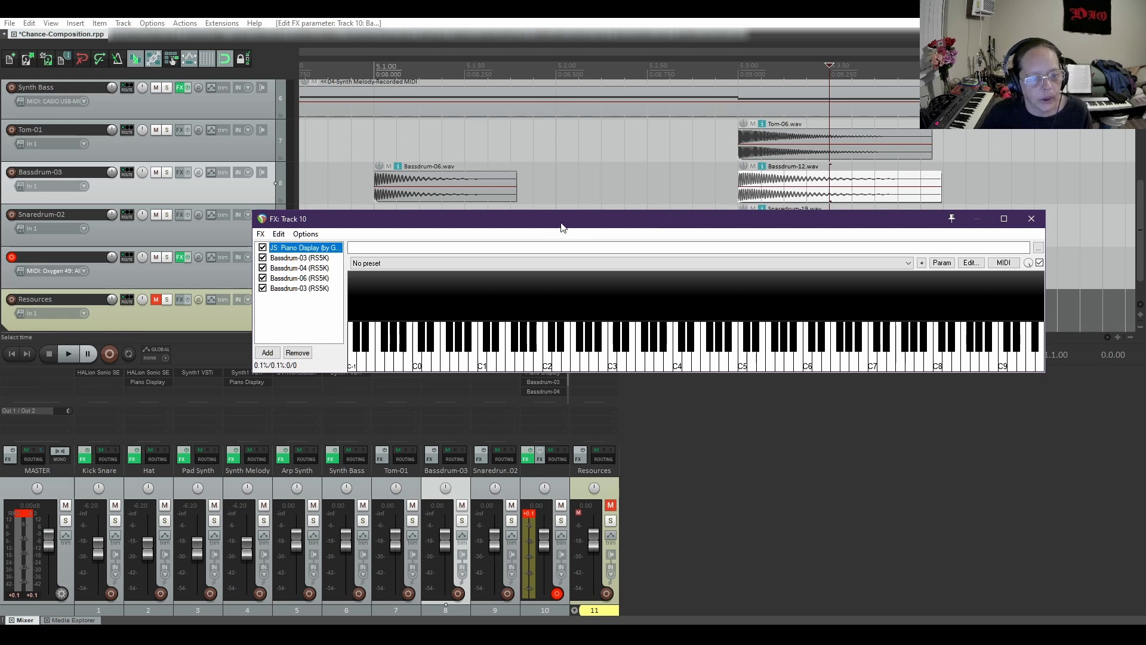
left_click_drag(562, 227, 669, 272)
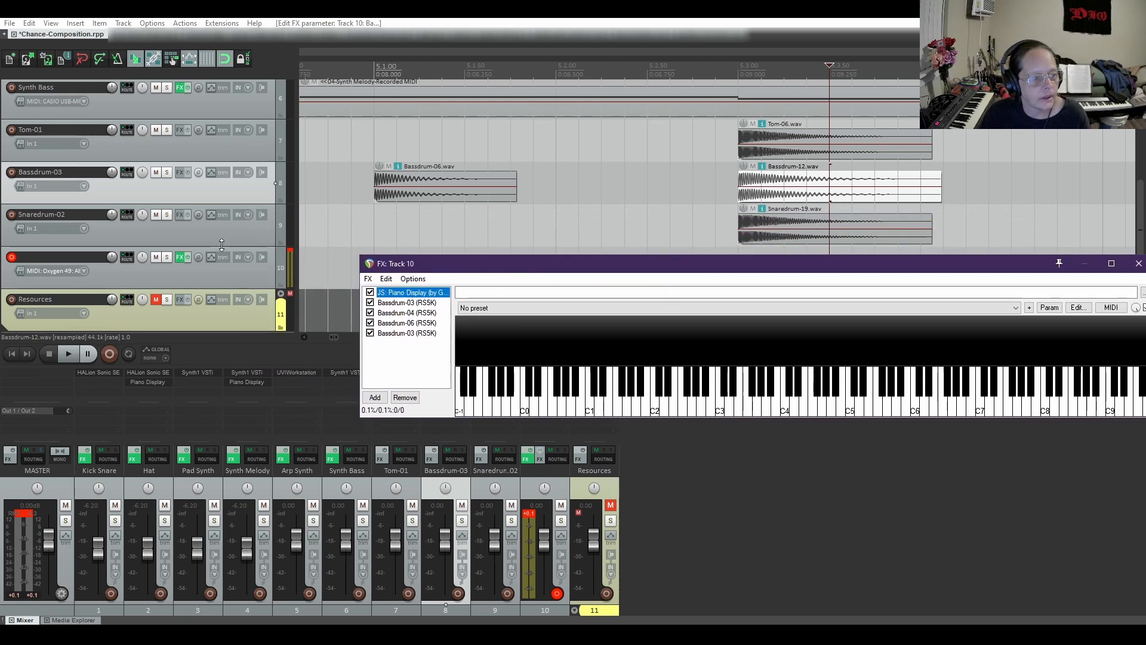
scroll(221, 246, "up", 1)
scroll(221, 245, "down", 1)
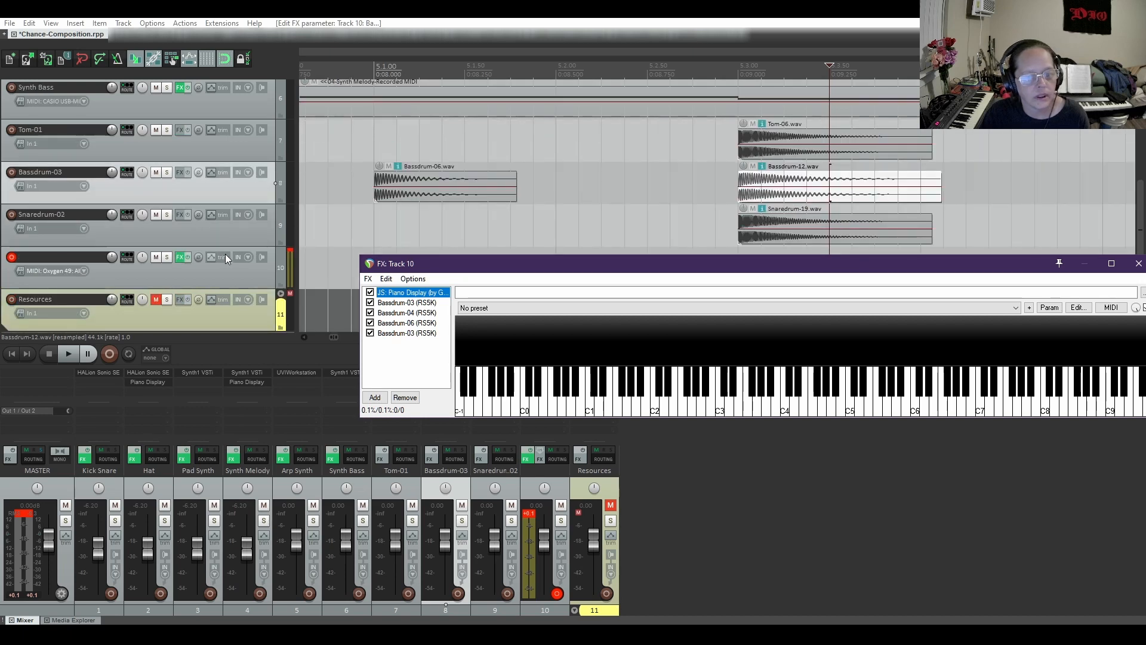
scroll(494, 192, "down", 8)
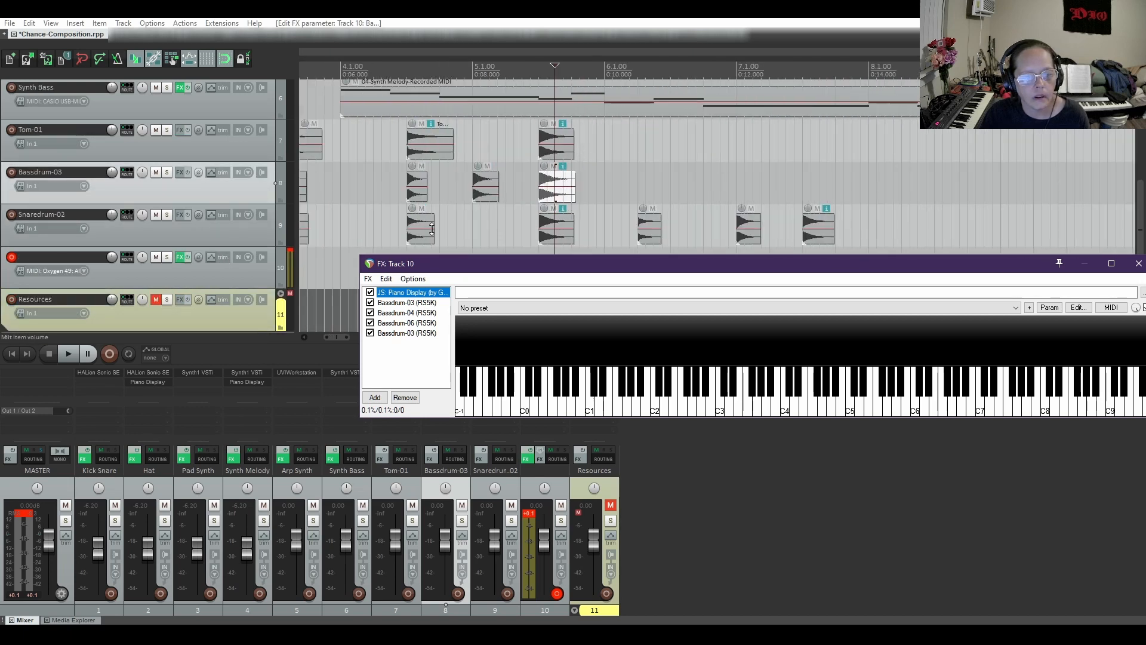
scroll(432, 228, "down", 4)
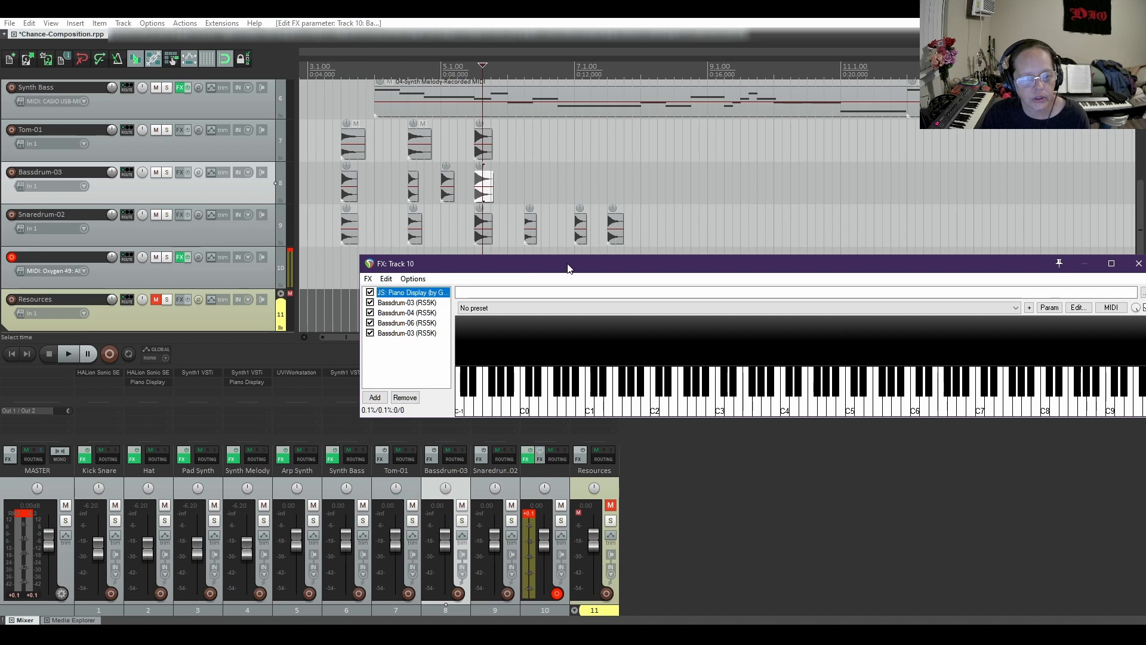
left_click_drag(567, 269, 515, 376)
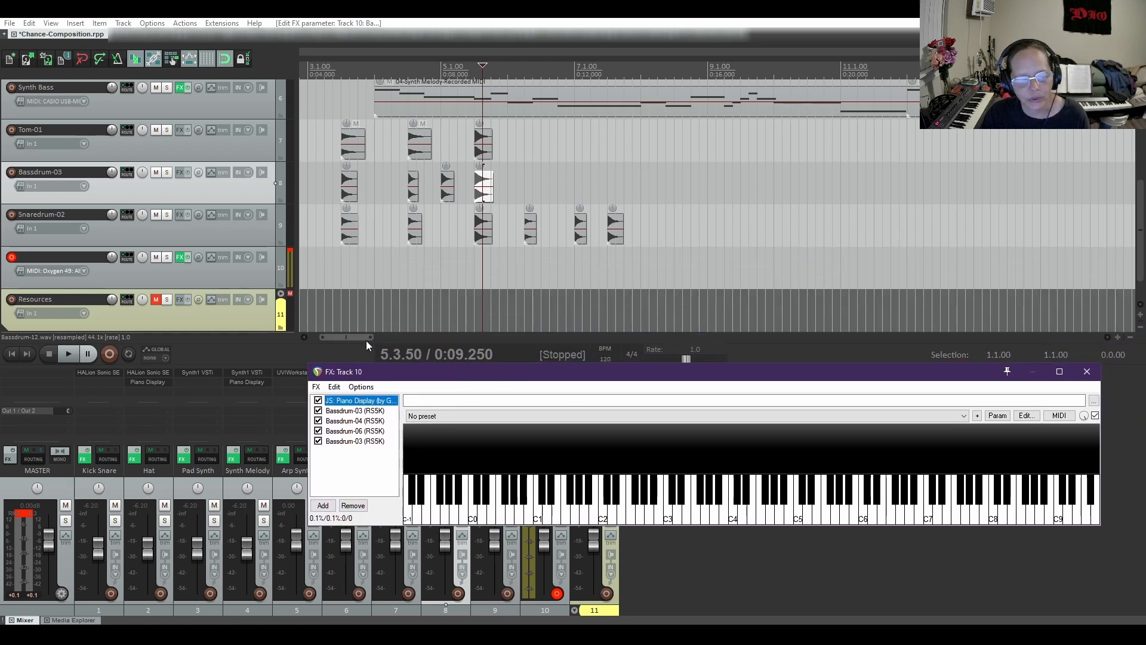
left_click_drag(367, 338, 349, 337)
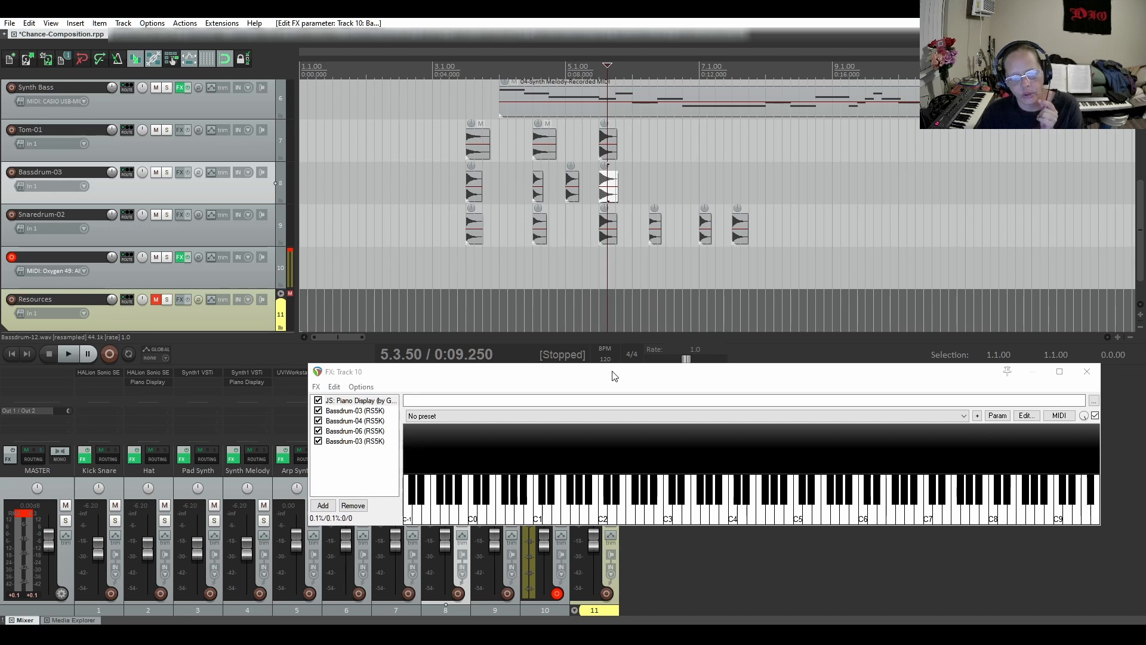
left_click_drag(614, 375, 607, 341)
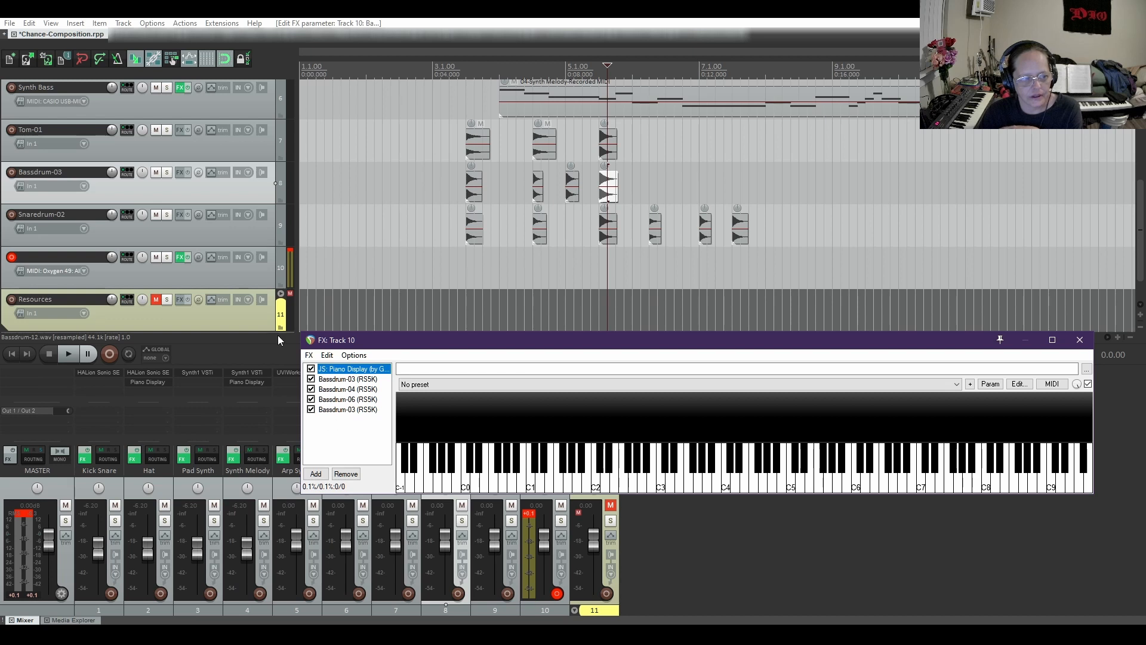
Name track 10 "Simmons Kick"
double_click(38, 255)
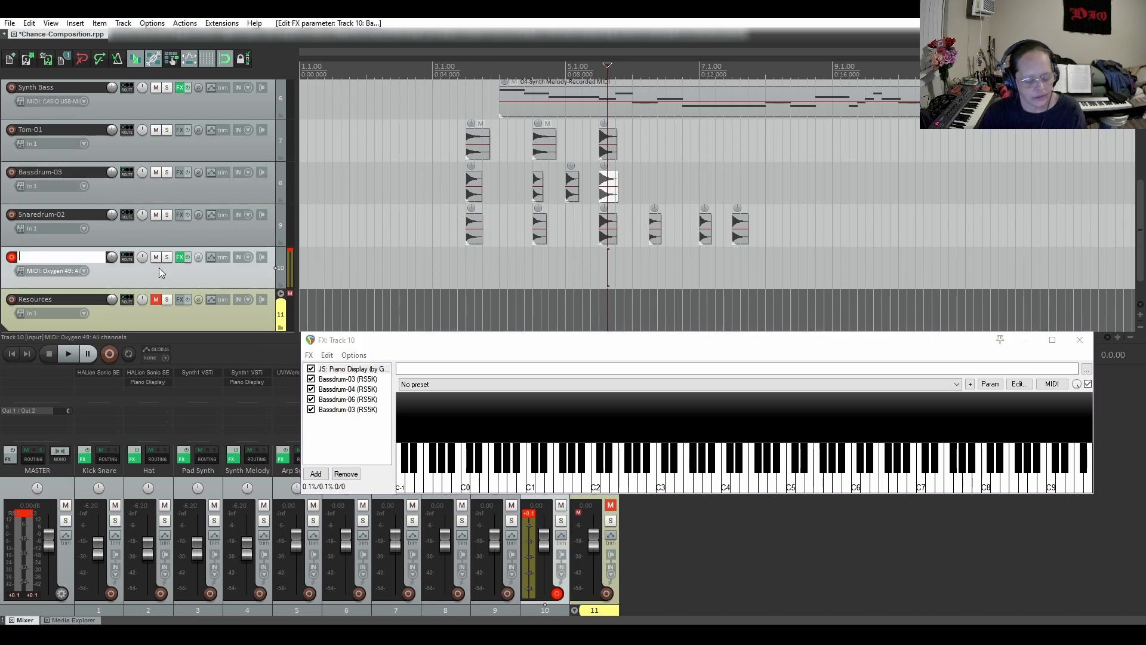
type("Simmons Kick")
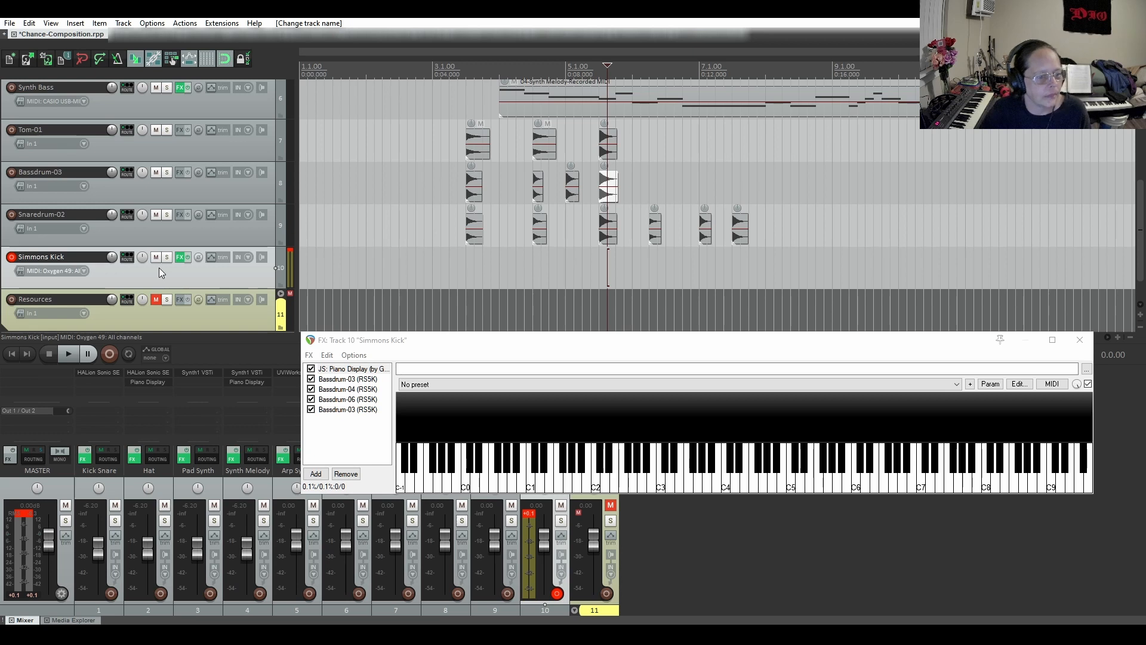
Disarm recording on the Simmons Kick track and insert a new track directly below it
left_click(11, 256)
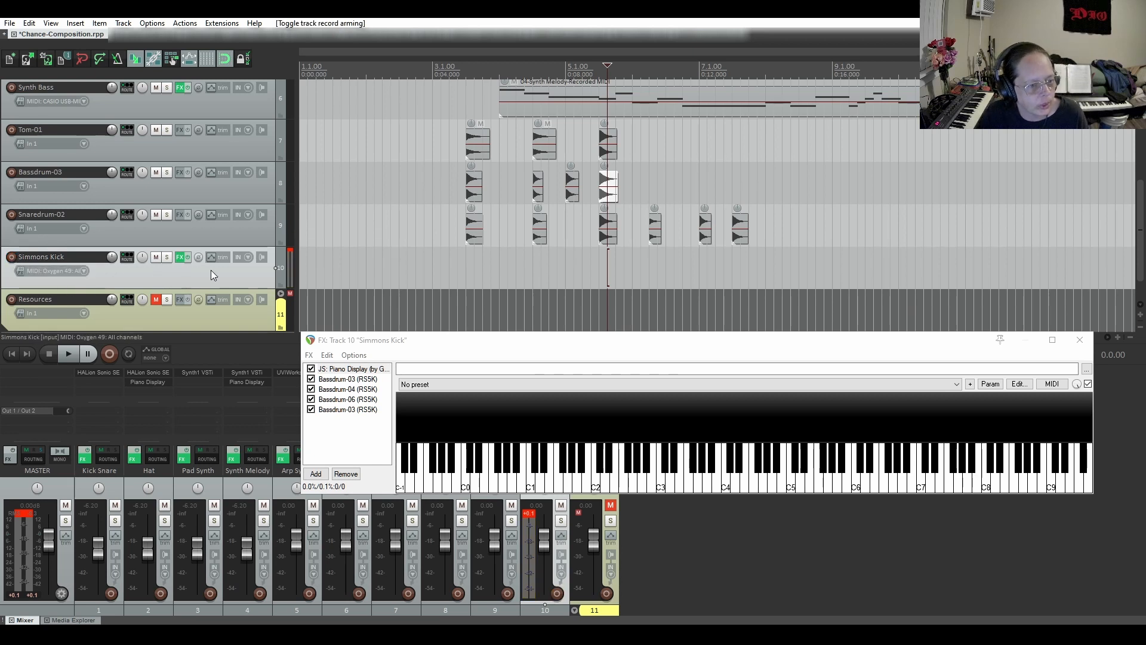
scroll(205, 273, "down", 2)
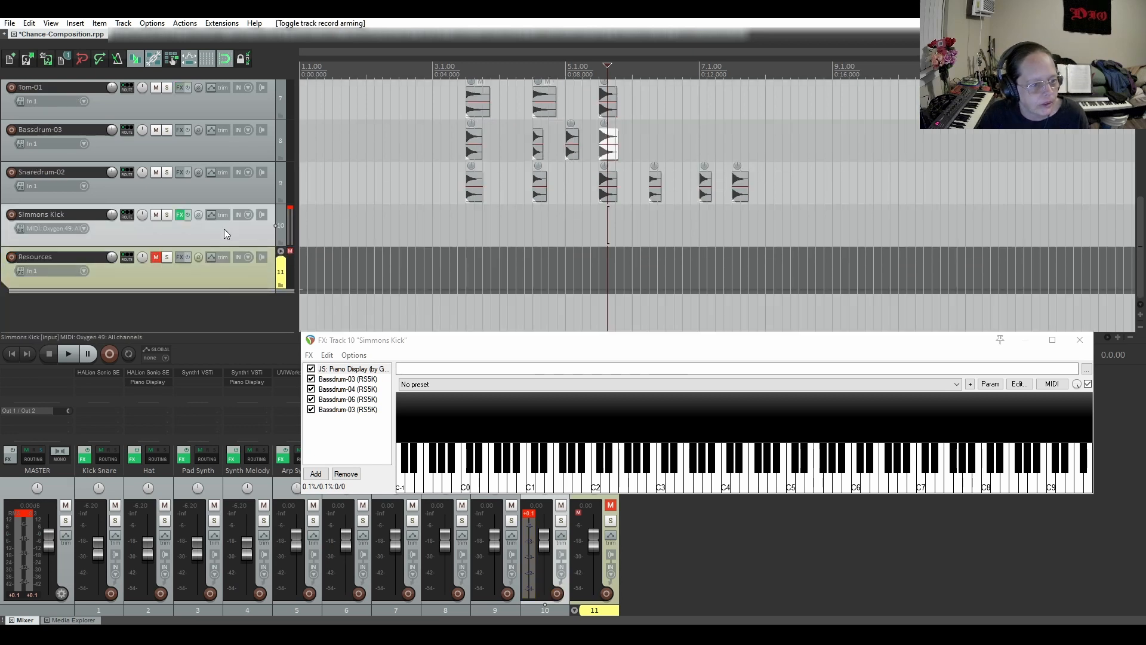
key("ctrl+t")
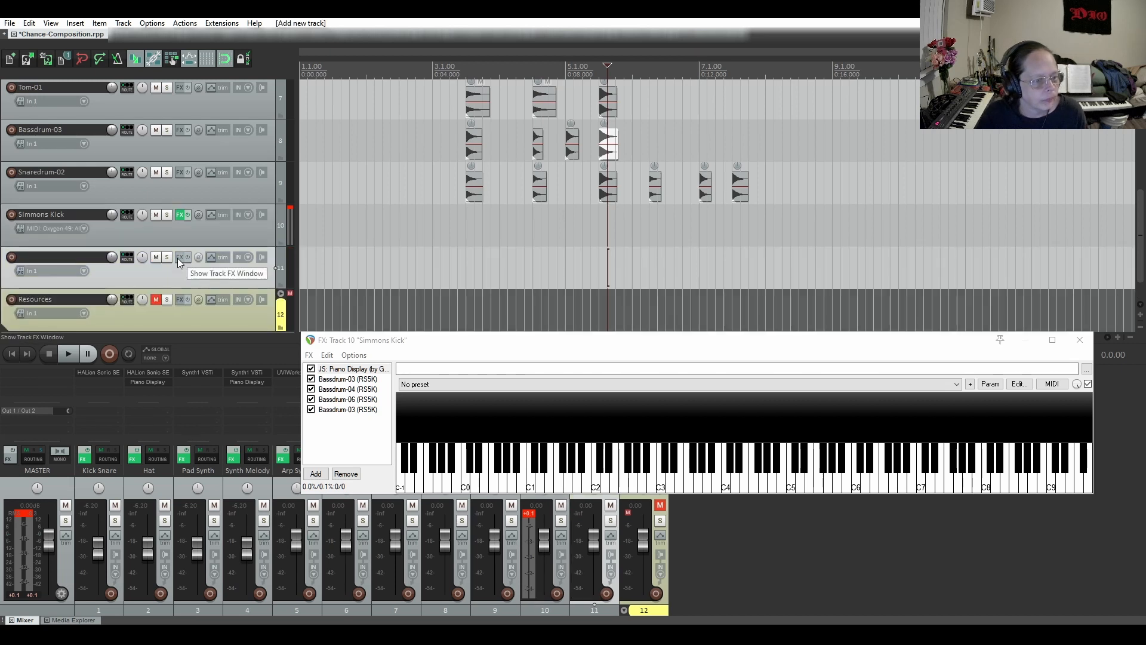
Copy the Piano Display effect from Simmons Kick to new track 11 and add a ReaSamplOmatic5000 instance to its chain
left_click_drag(348, 372, 180, 256)
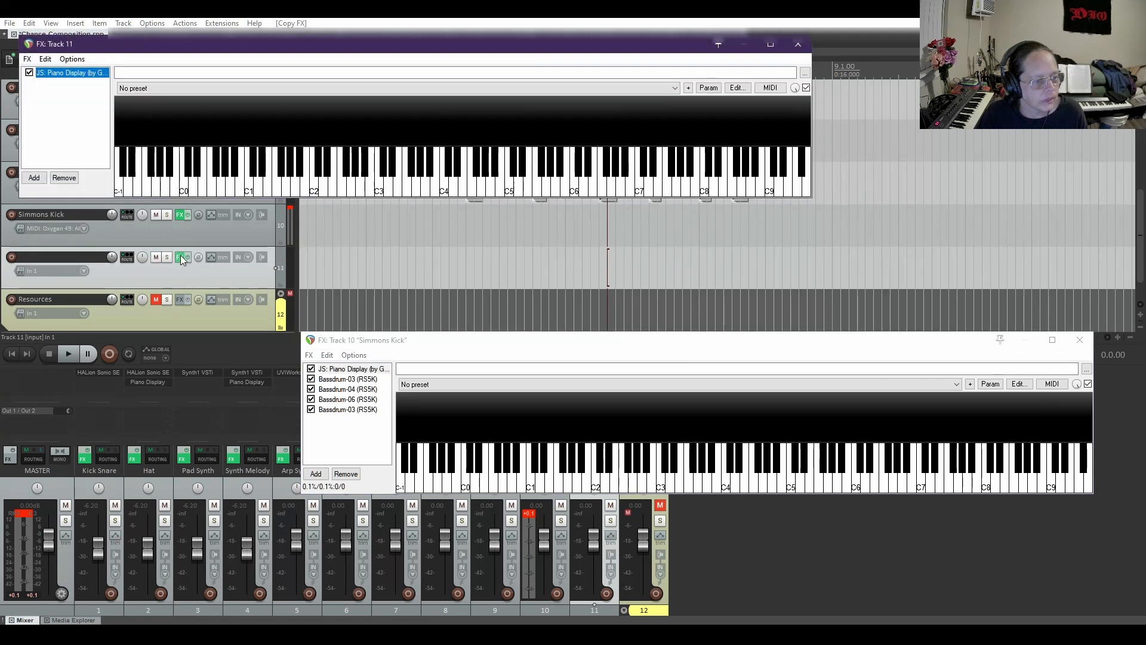
left_click_drag(578, 52, 847, 259)
left_click(301, 385)
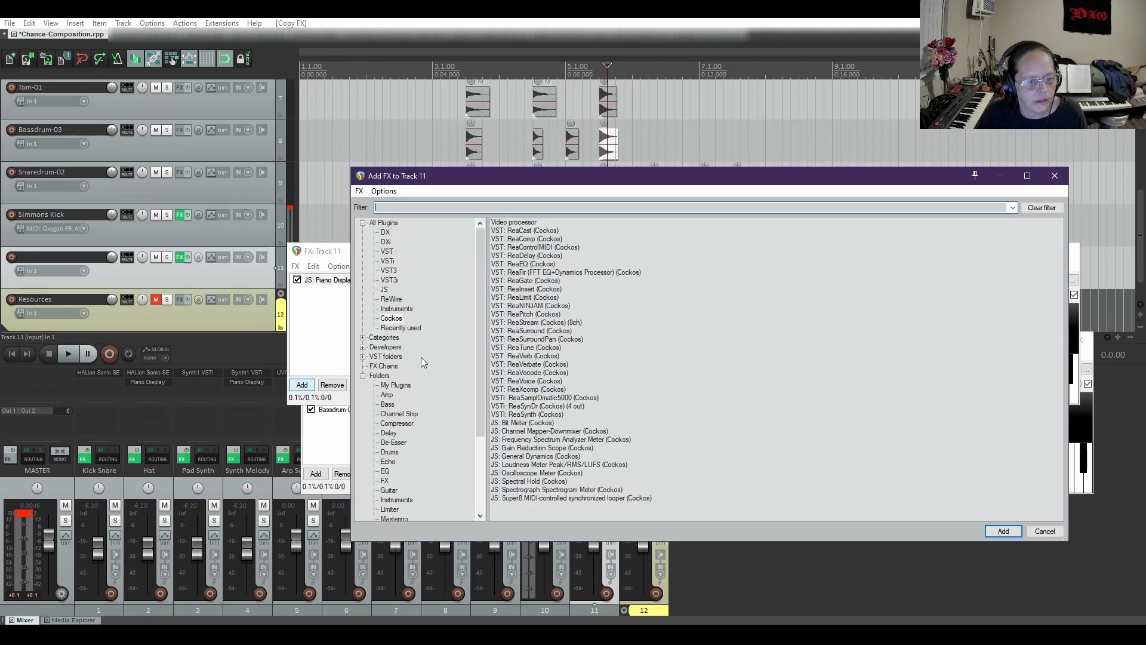
left_click(535, 323)
left_click(554, 399)
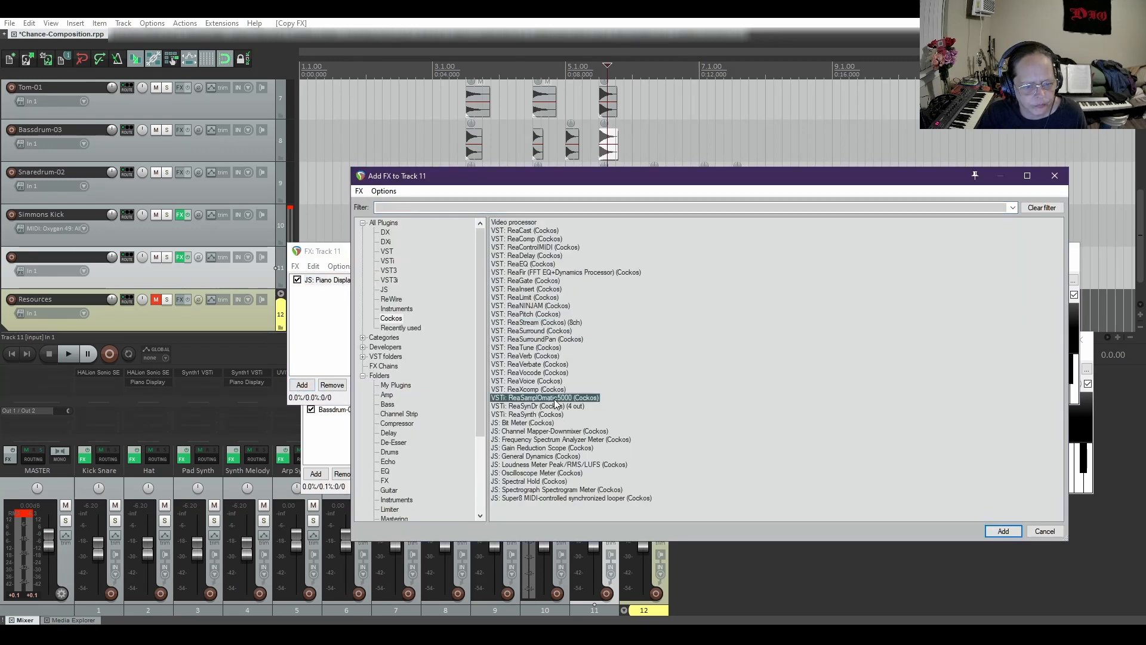
left_click(1003, 532)
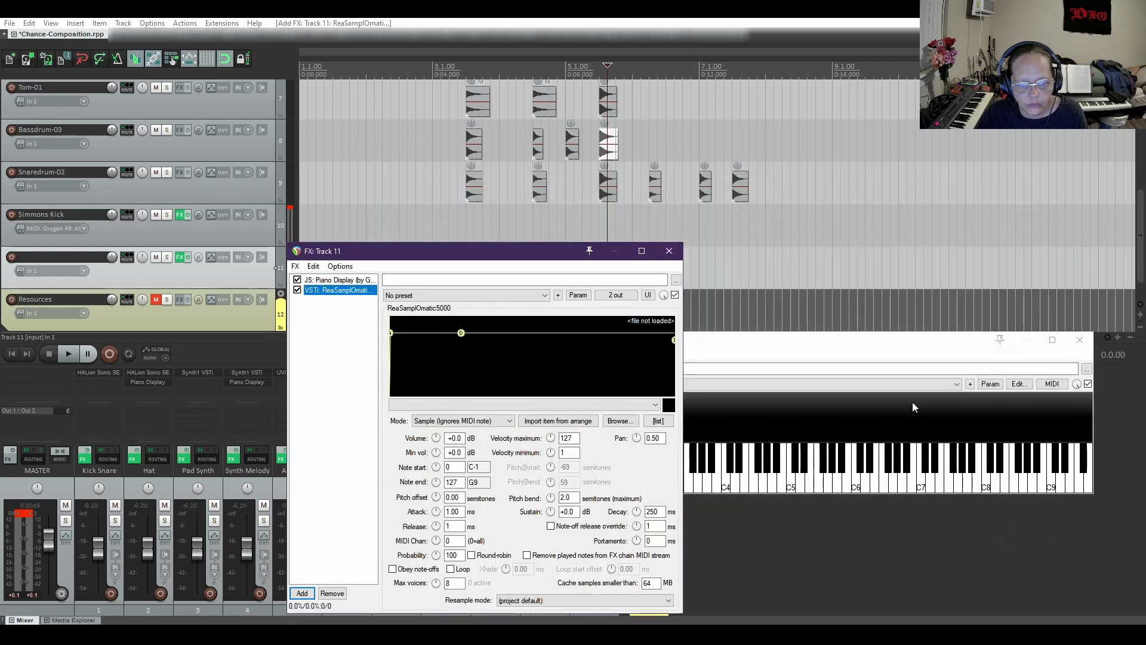
left_click_drag(510, 251, 611, 240)
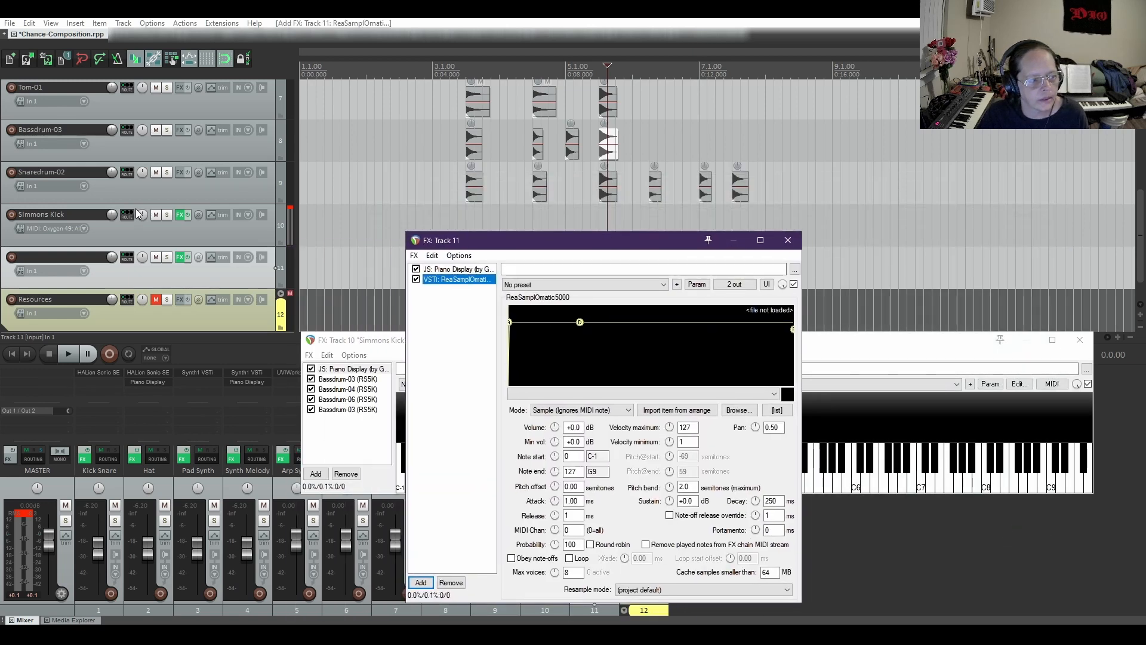
Mute the Bassdrum-03 track
scroll(138, 213, "up", 1)
scroll(137, 213, "up", 1)
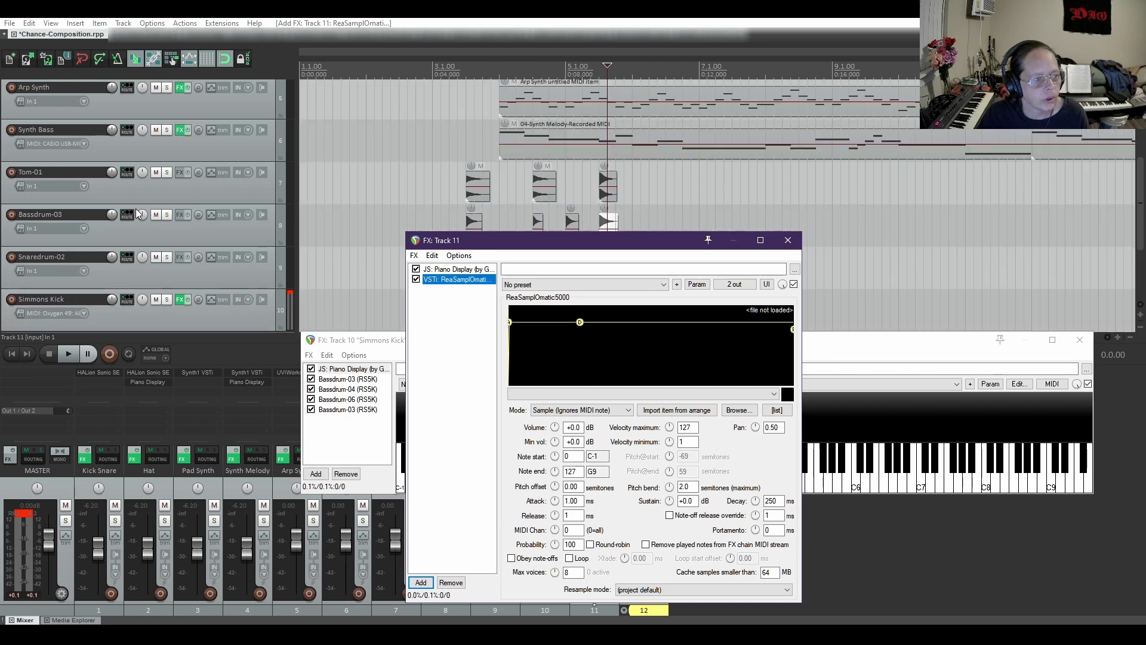
scroll(137, 213, "down", 1)
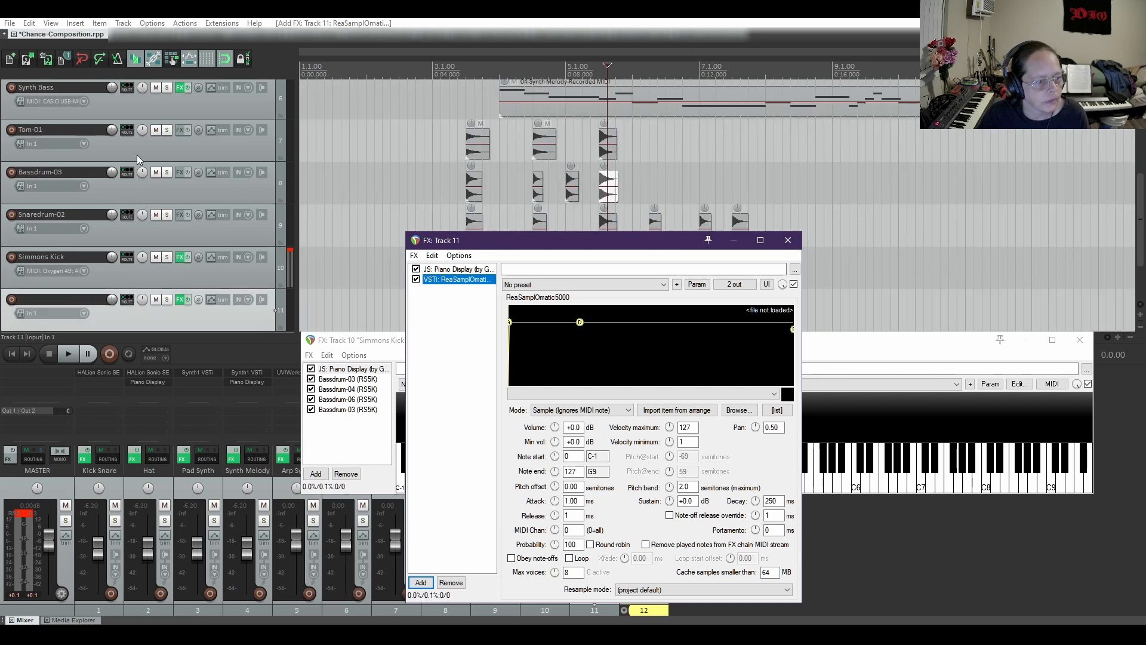
left_click(155, 173)
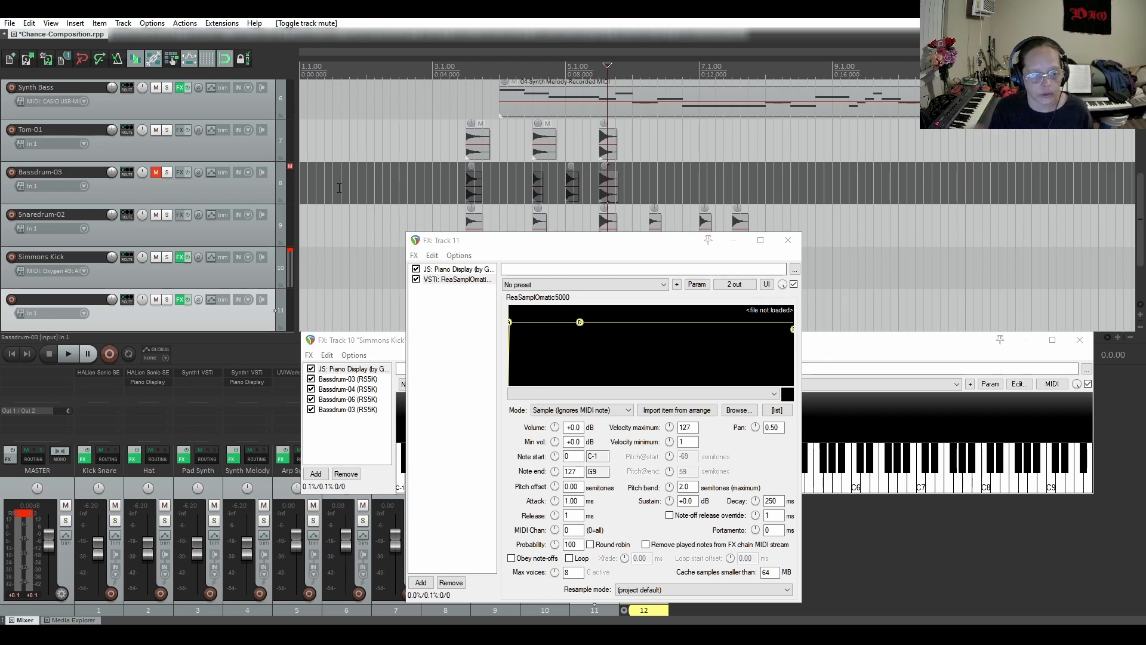
Load the Snaredrum-08.wav item from the arrangement into track 11's sampler
left_click_drag(520, 250, 737, 174)
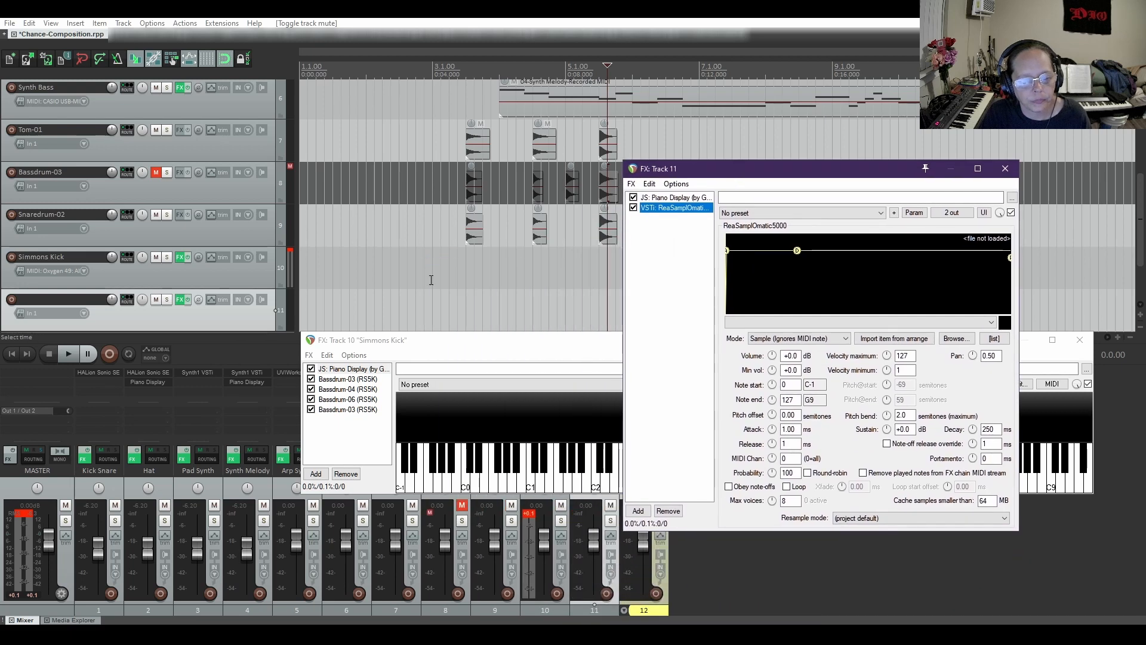
scroll(493, 239, "up", 8)
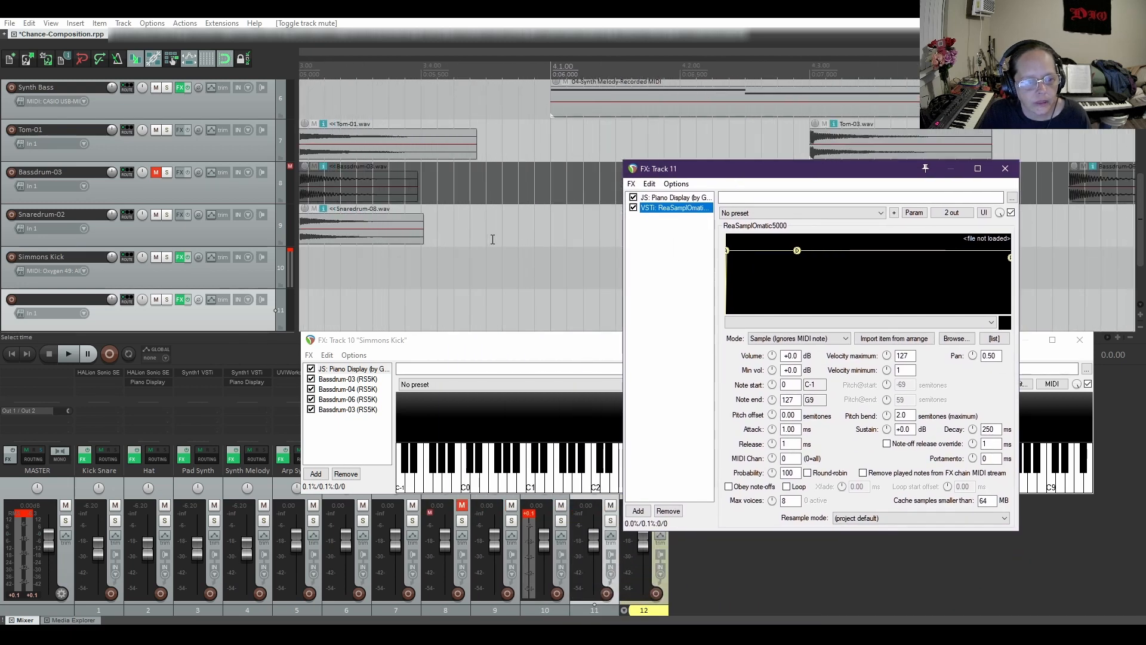
left_click(411, 238)
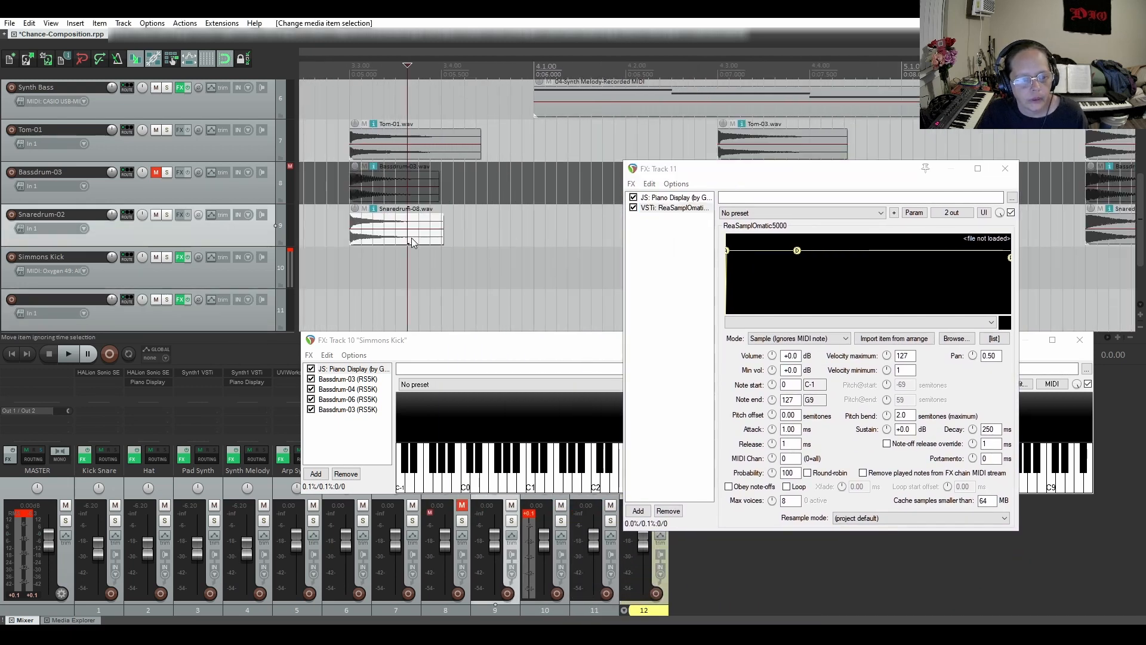
left_click(902, 338)
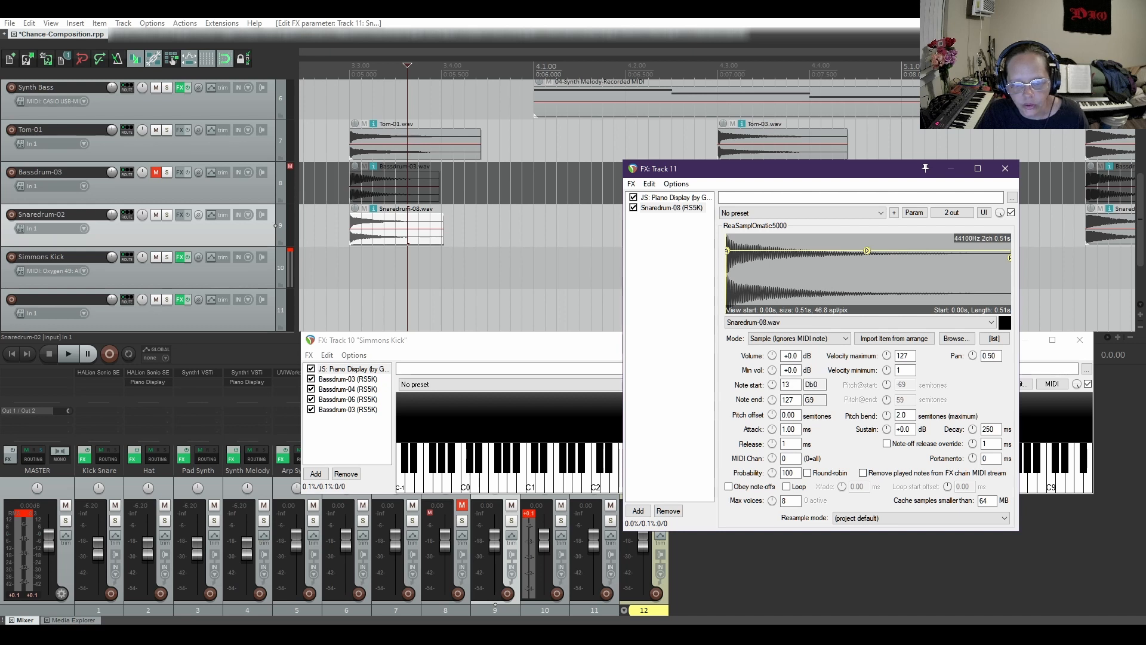
Set both note start and note end of the Snaredrum-08 sampler to 41 (F2)
left_click_drag(772, 384, 734, 395)
left_click(798, 400)
type("41")
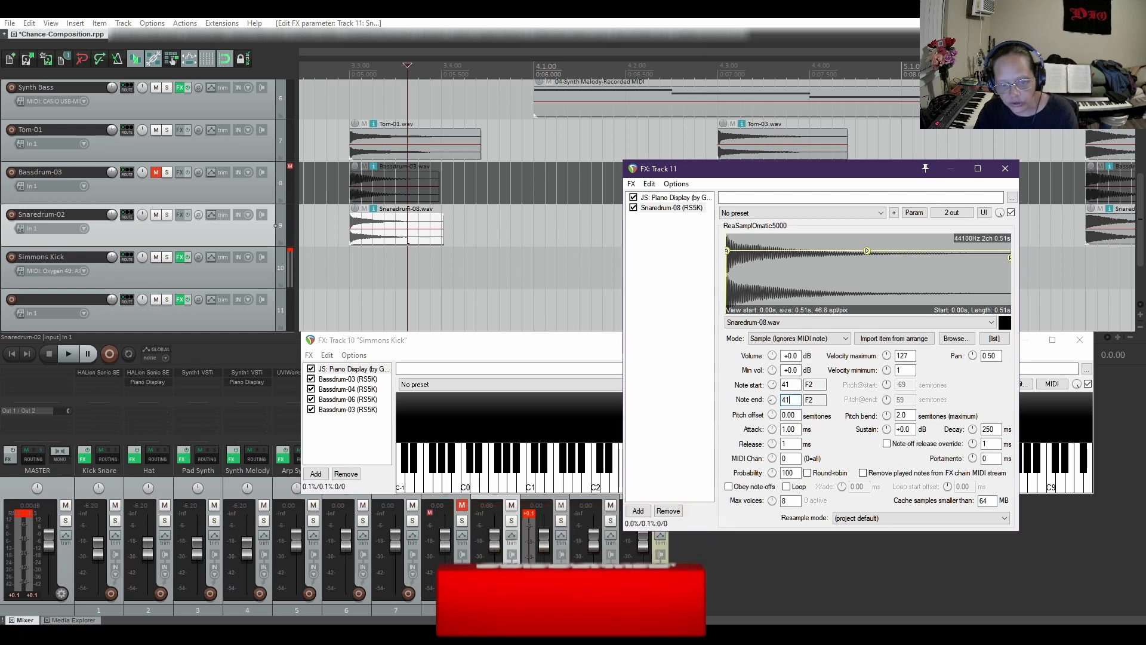
Duplicate the Snaredrum-08 sampler instance within track 11's FX chain
right_click(671, 209)
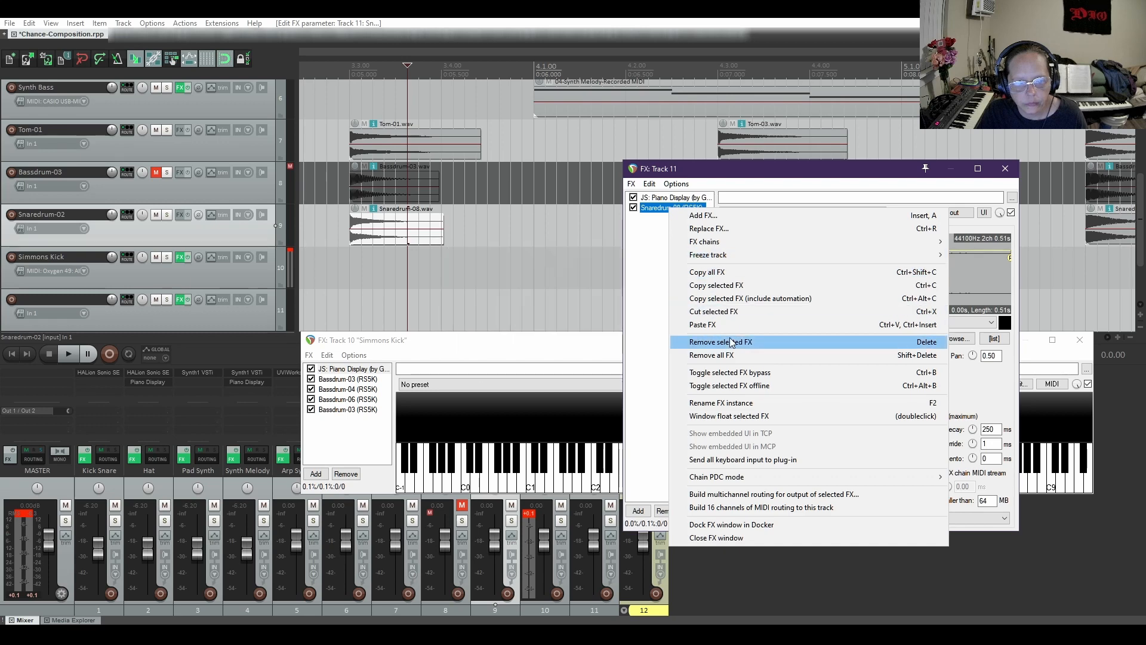
left_click(724, 280)
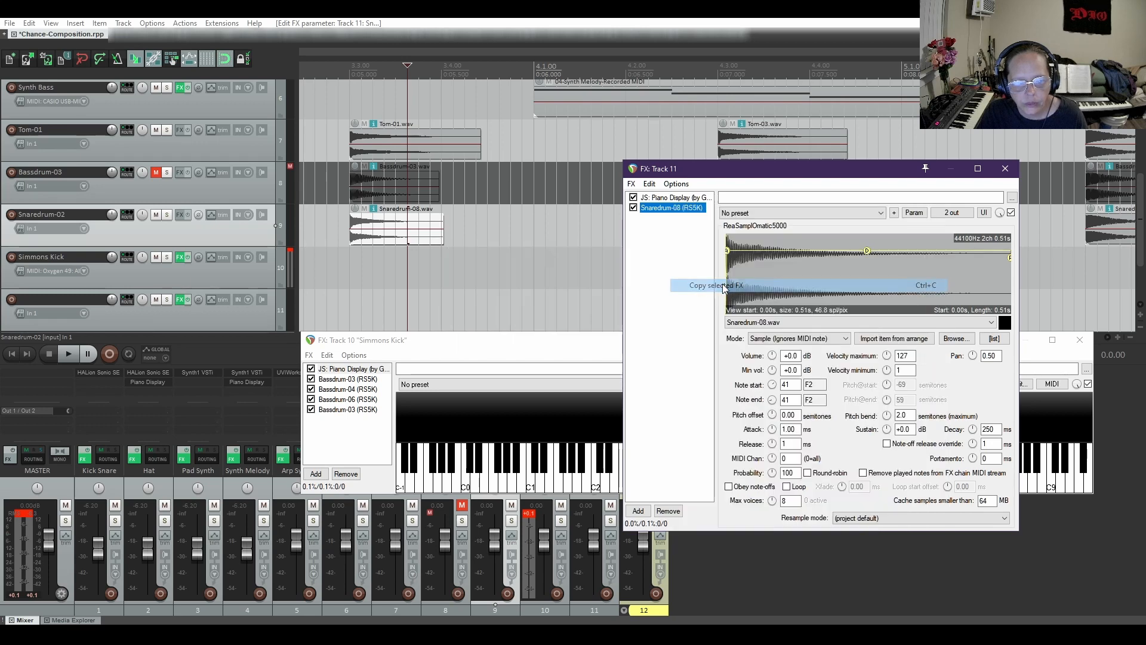
right_click(673, 252)
left_click(717, 370)
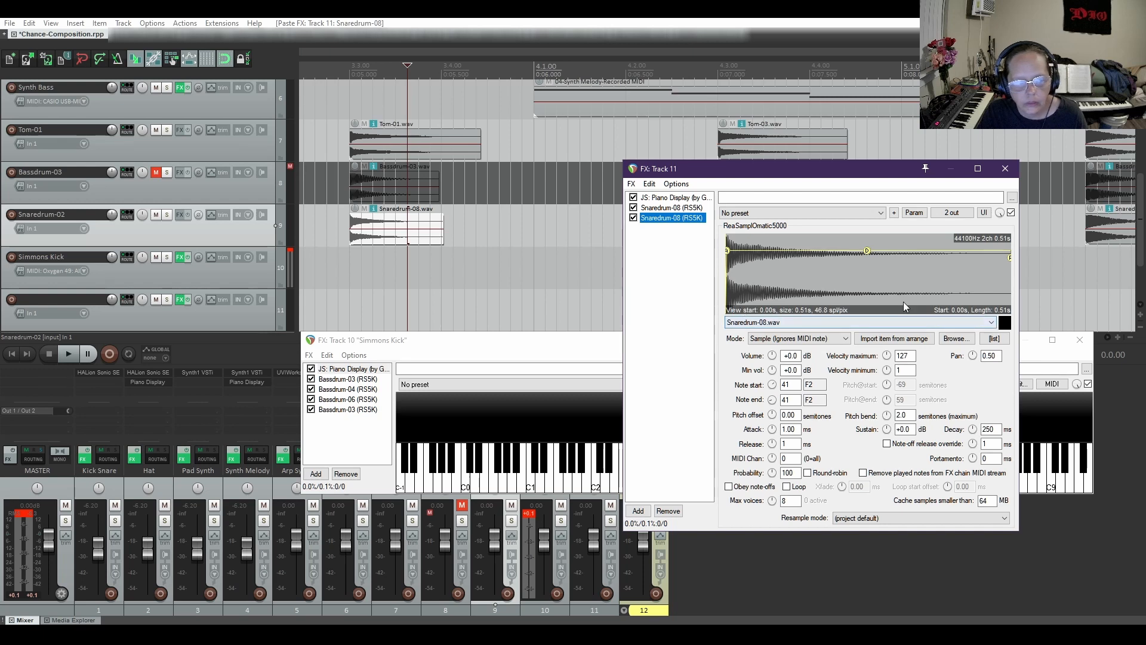
Load the Snaredrum-10.wav item into the duplicated sampler and set its note start and note end to 43 (G2)
left_click_drag(803, 177, 770, 297)
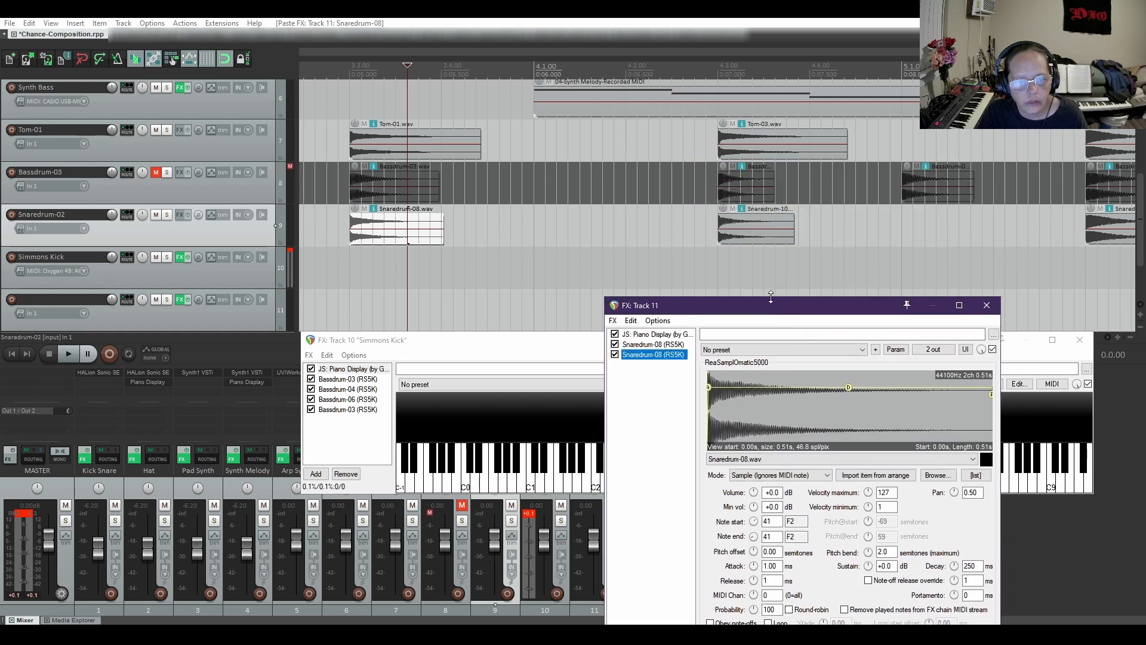
left_click(772, 239)
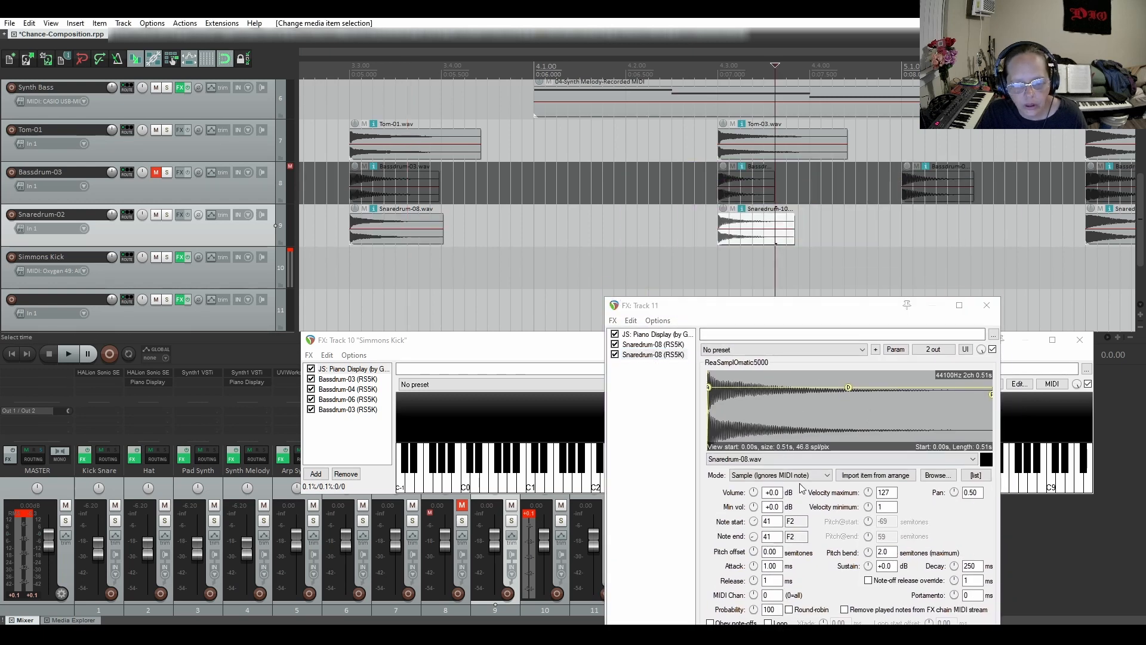
left_click(869, 476)
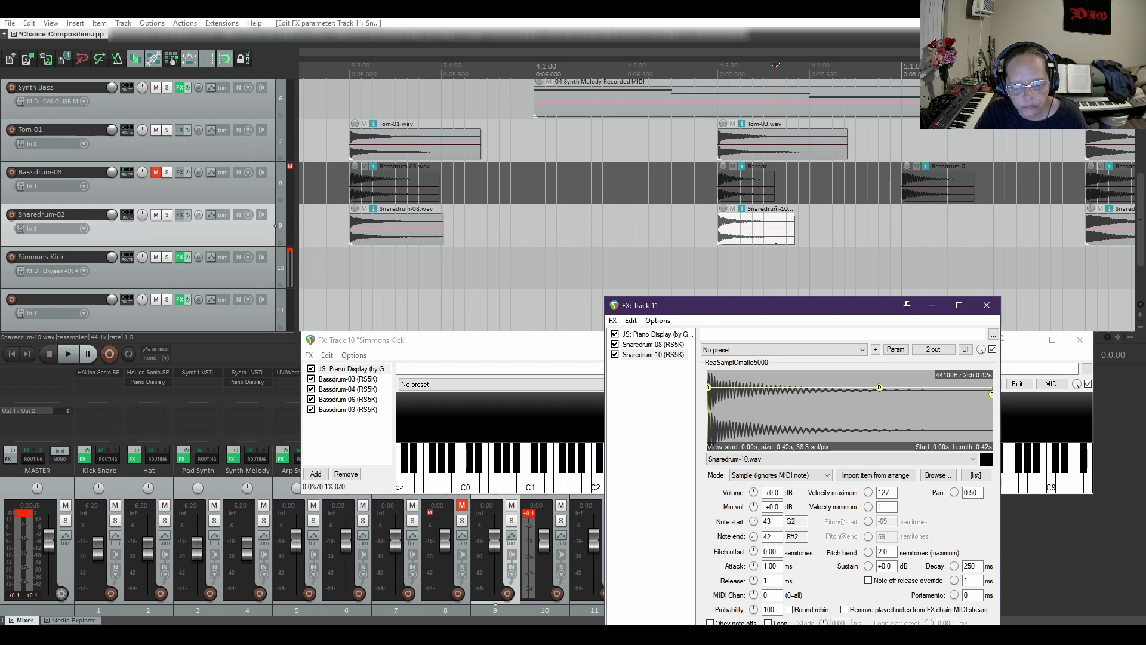
left_click_drag(753, 536, 753, 535)
Duplicate the Snaredrum-10 sampler instance to create a third sampler in track 11's chain
left_click_drag(846, 301, 818, 270)
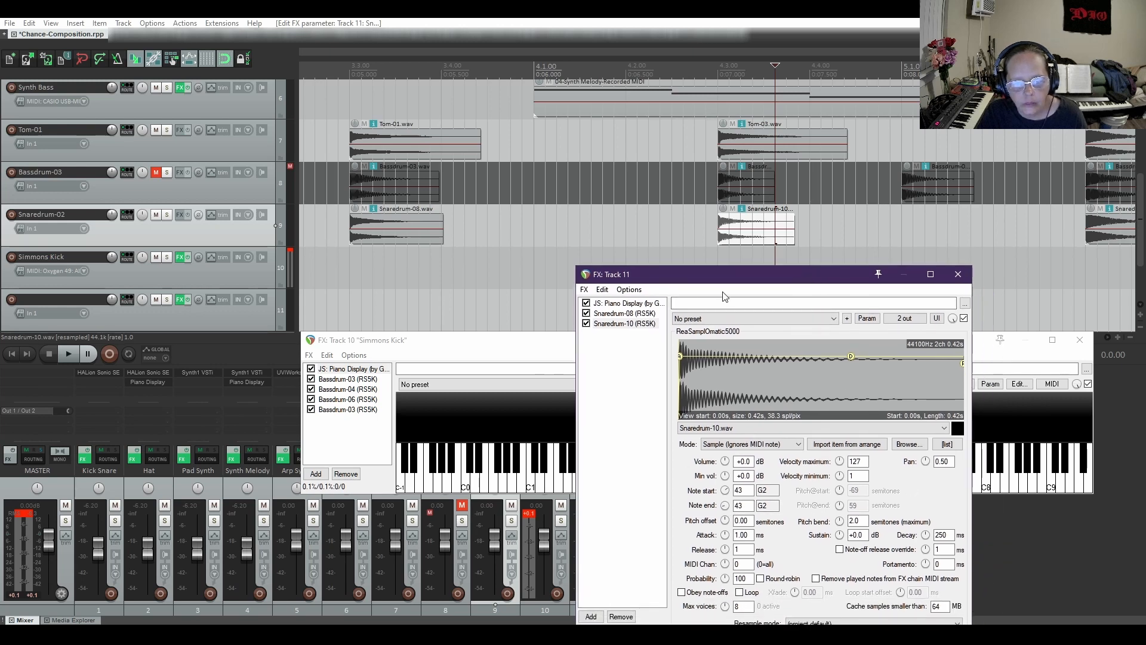
right_click(638, 324)
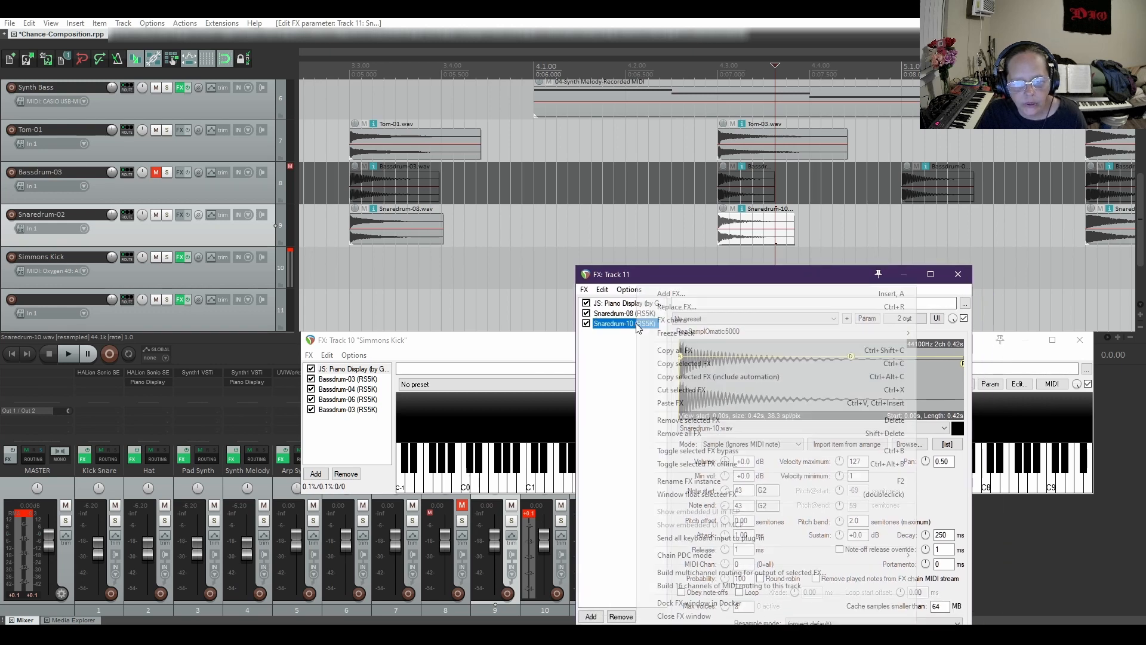
left_click(670, 365)
right_click(638, 365)
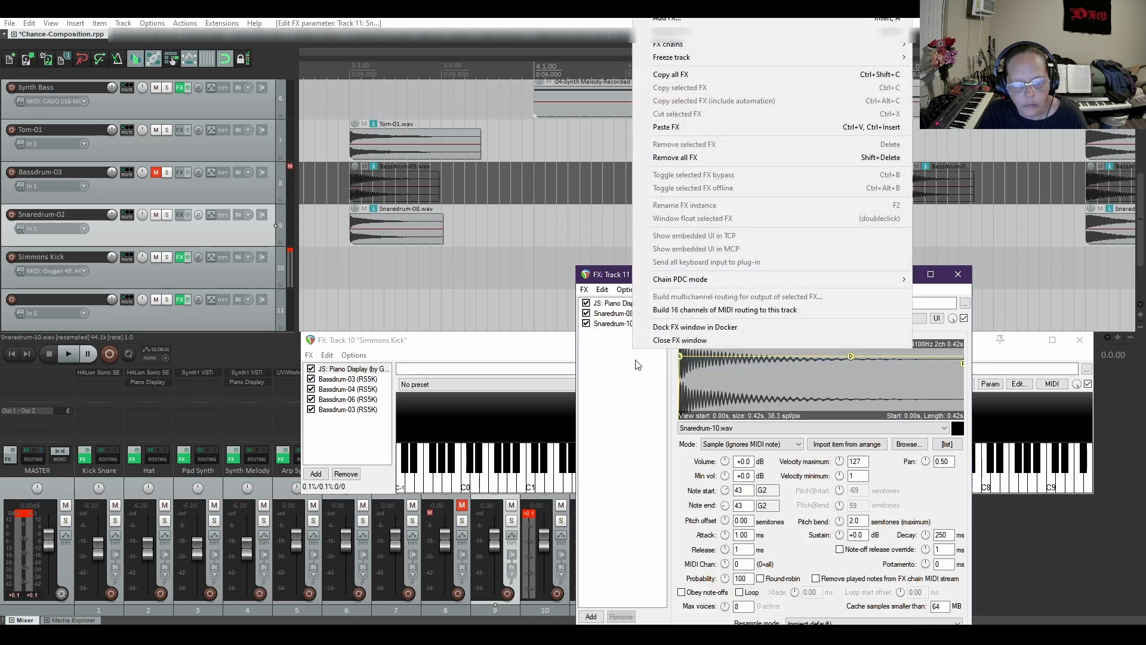
left_click(761, 127)
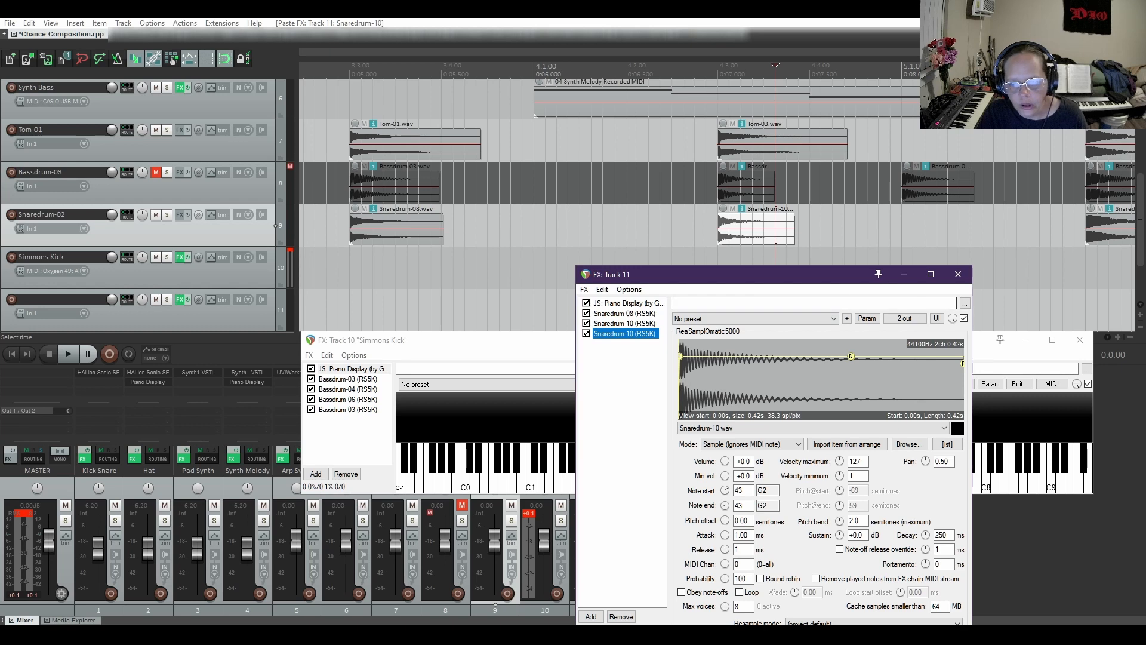
Load the Snaredrum-19.wav item into the third sampler and set its note start and note end to 45 (A2)
left_click(1107, 338)
left_click(1107, 338)
left_click(1107, 338)
left_click(1107, 338)
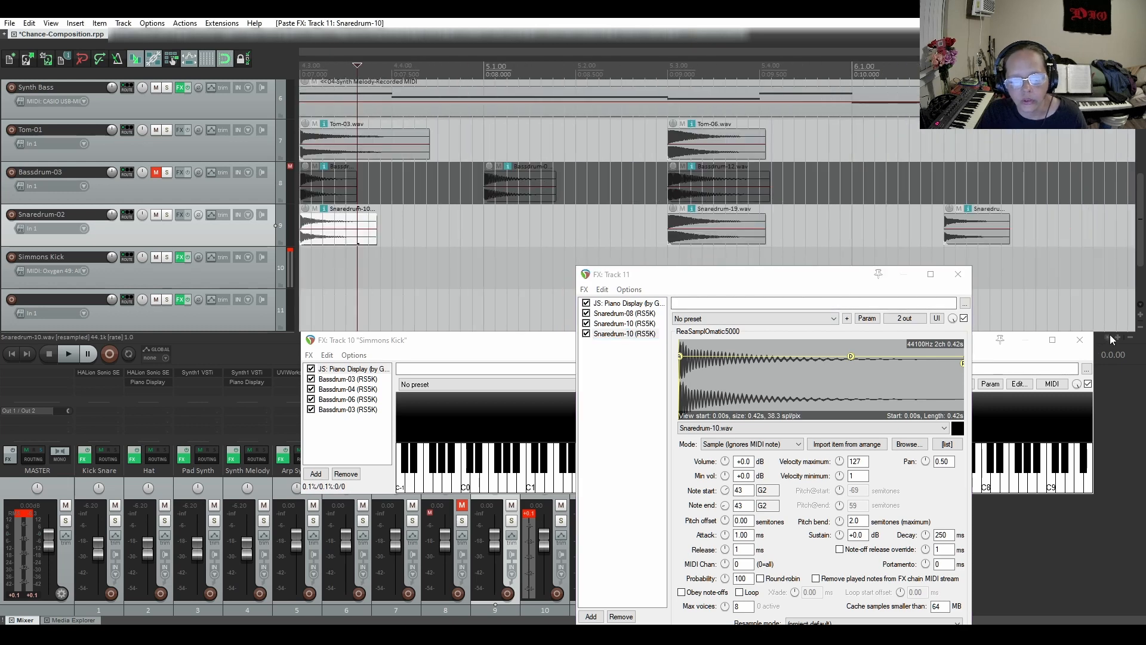
left_click(750, 231)
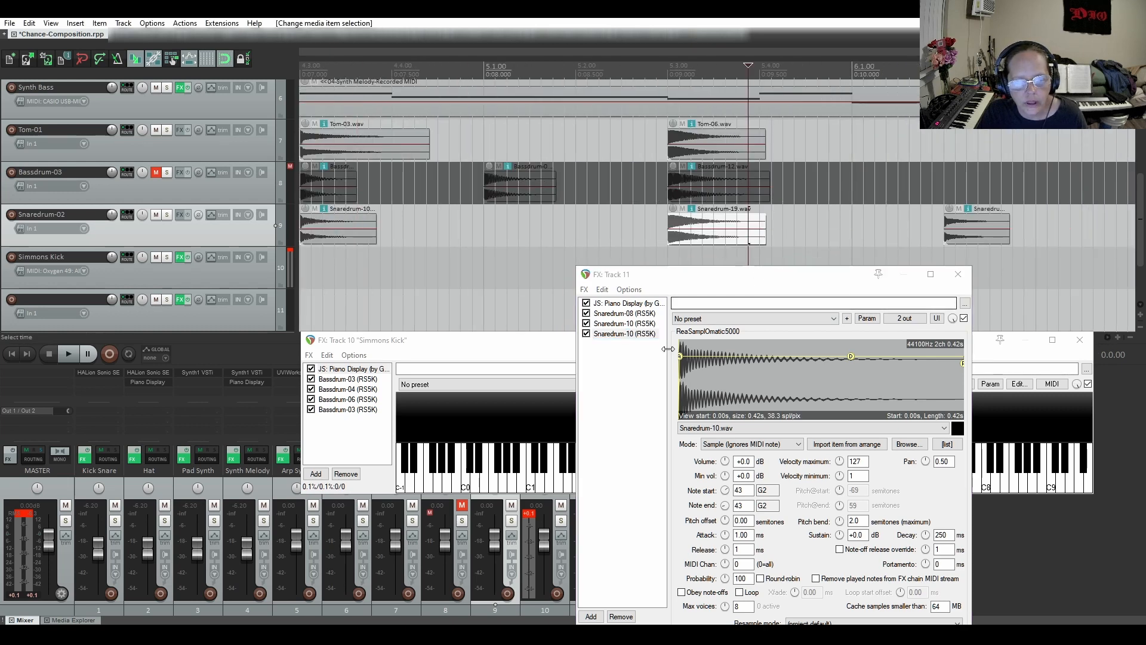
left_click(846, 444)
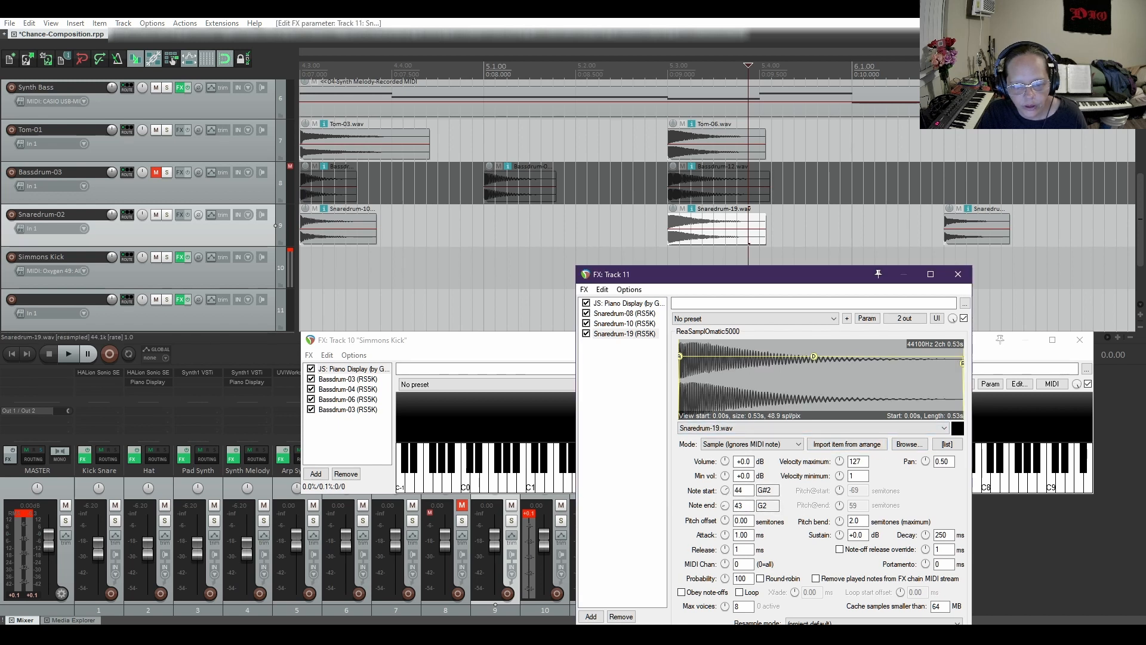
left_click_drag(725, 505, 725, 509)
Check the Snaredrum-10 sampler's note mapping, and duplicate the Snaredrum-19 sampler as a fourth instance in track 11's chain
left_click(635, 324)
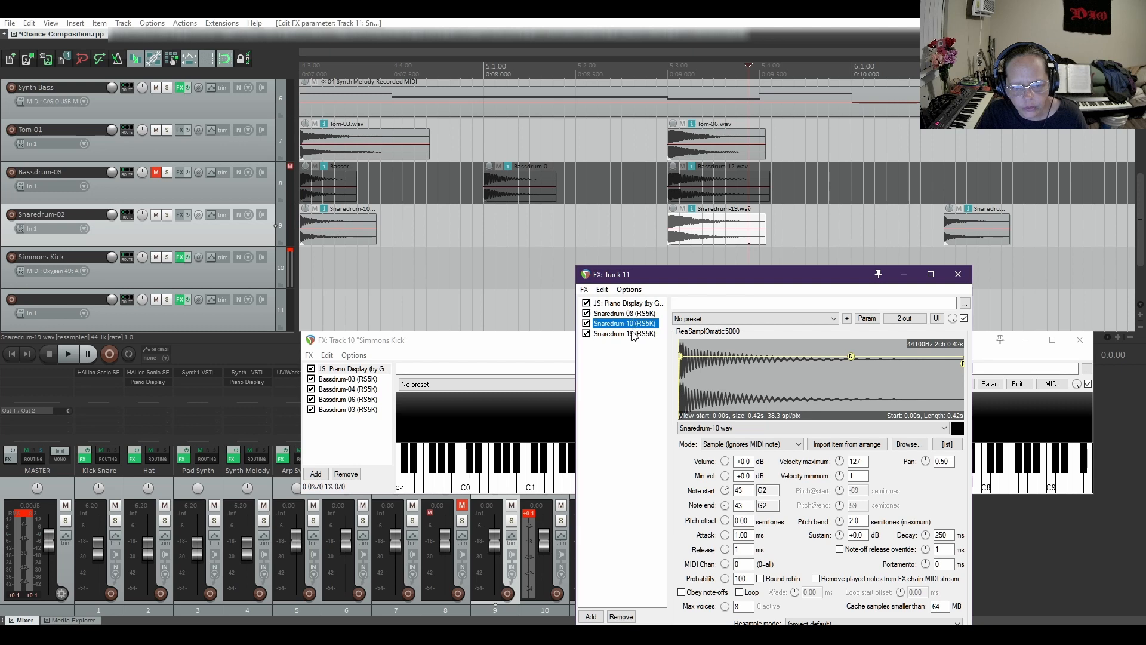
left_click(630, 335)
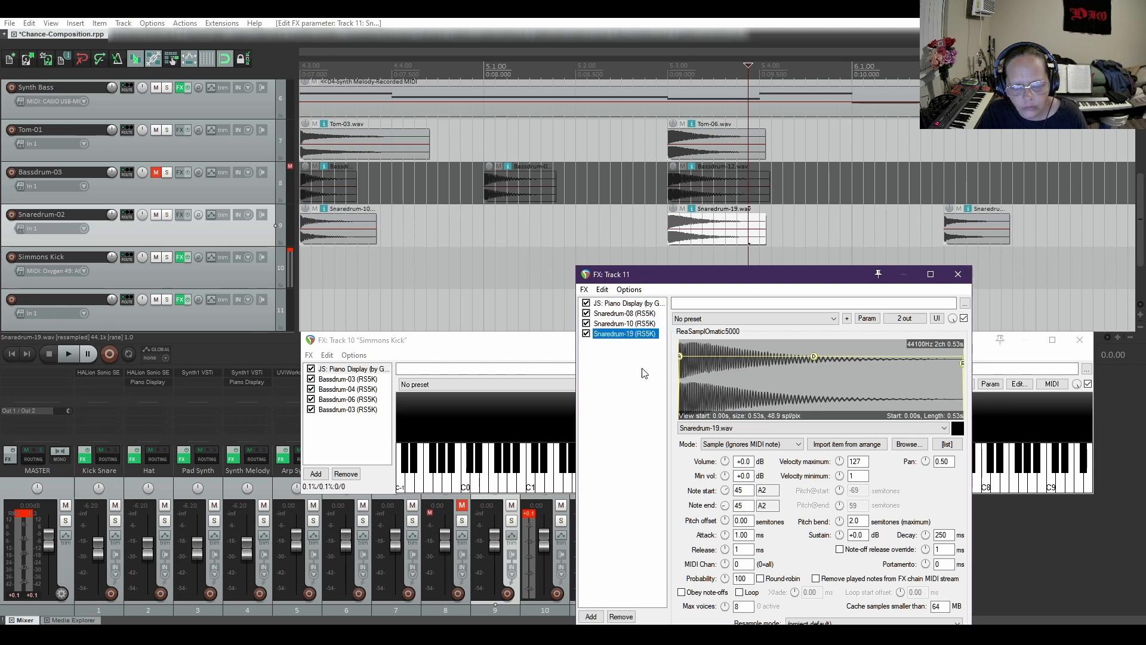
right_click(617, 336)
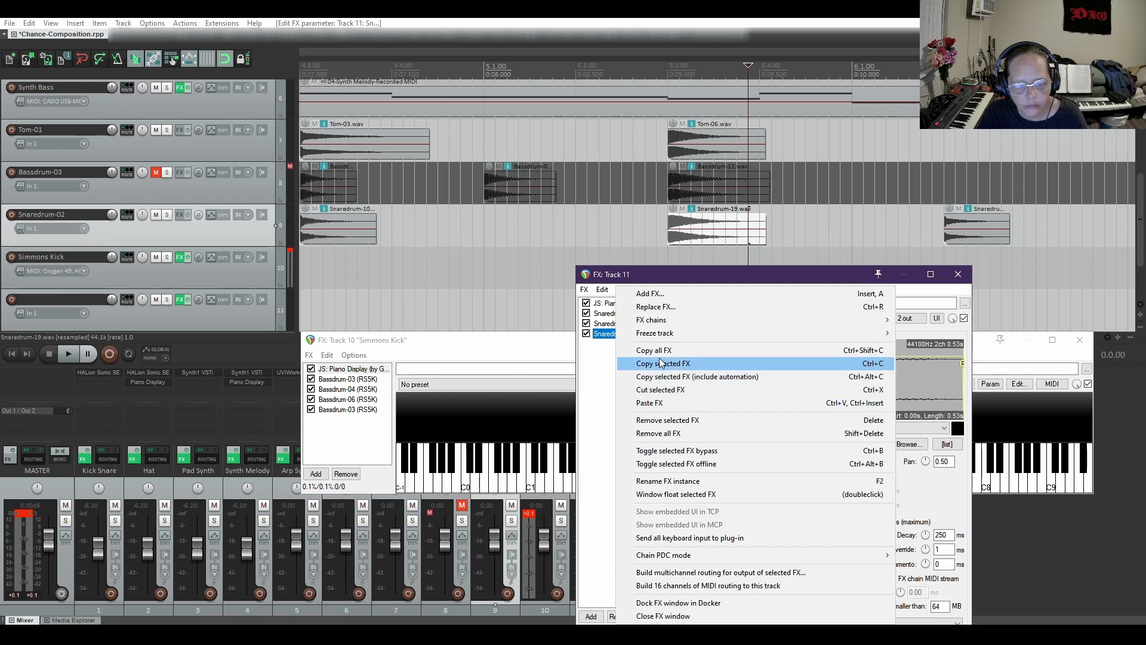
left_click(663, 364)
right_click(637, 384)
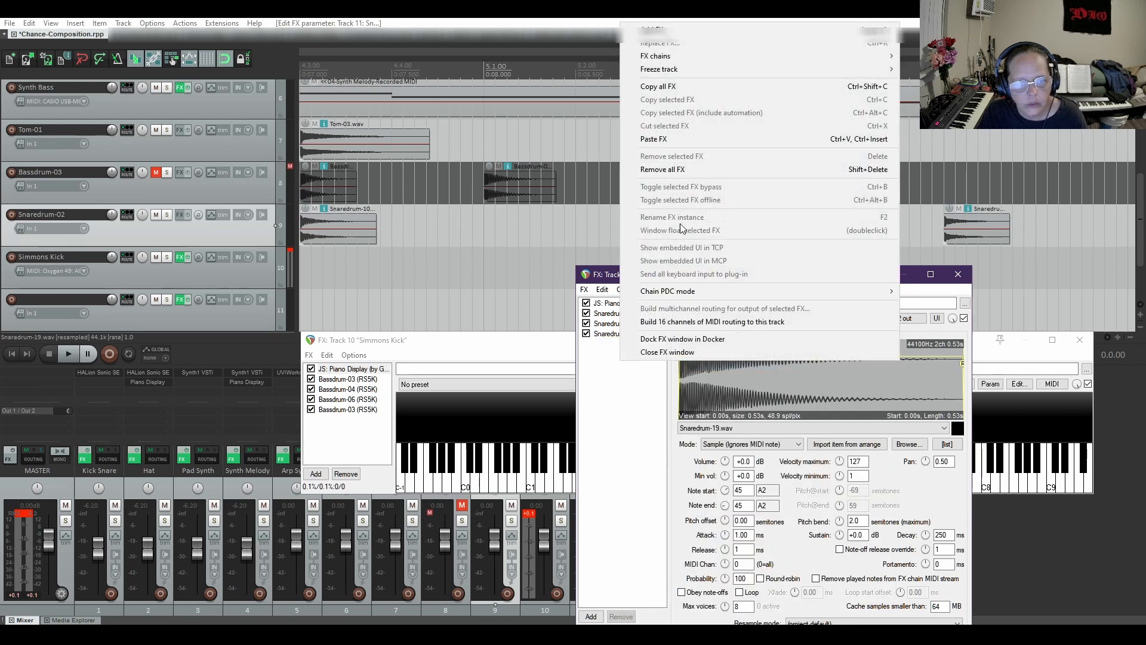
left_click(671, 139)
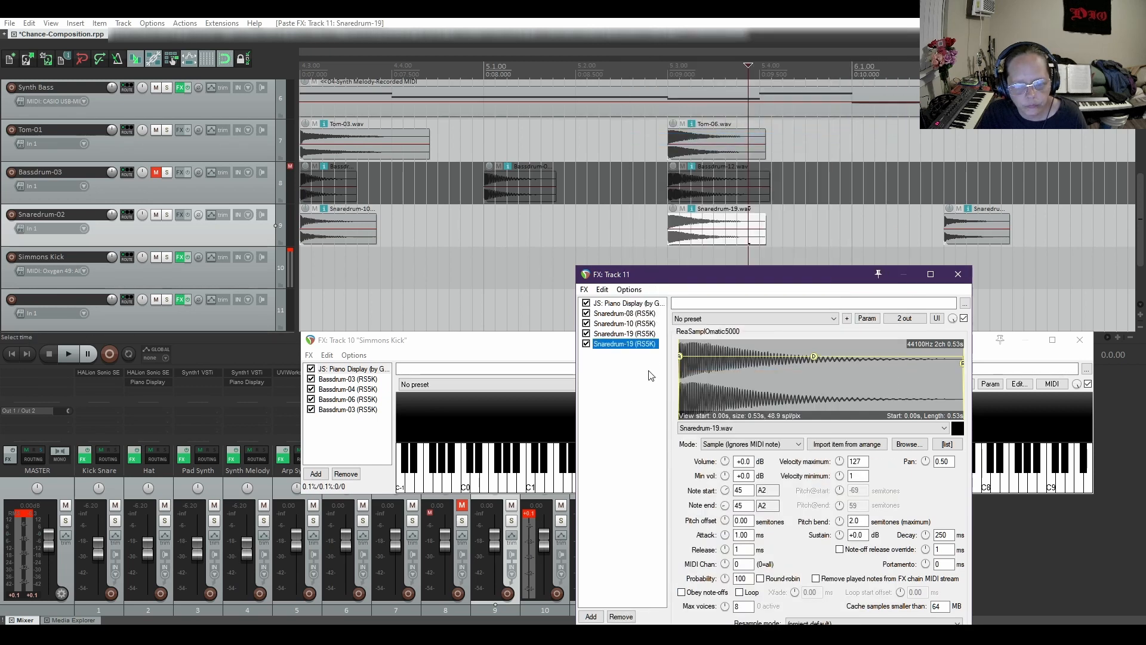
Load the Snaredrum-02.wav item into the fourth snare sampler and set its note start and note end to 47 (B2)
left_click(987, 241)
scroll(987, 241, "up", 2)
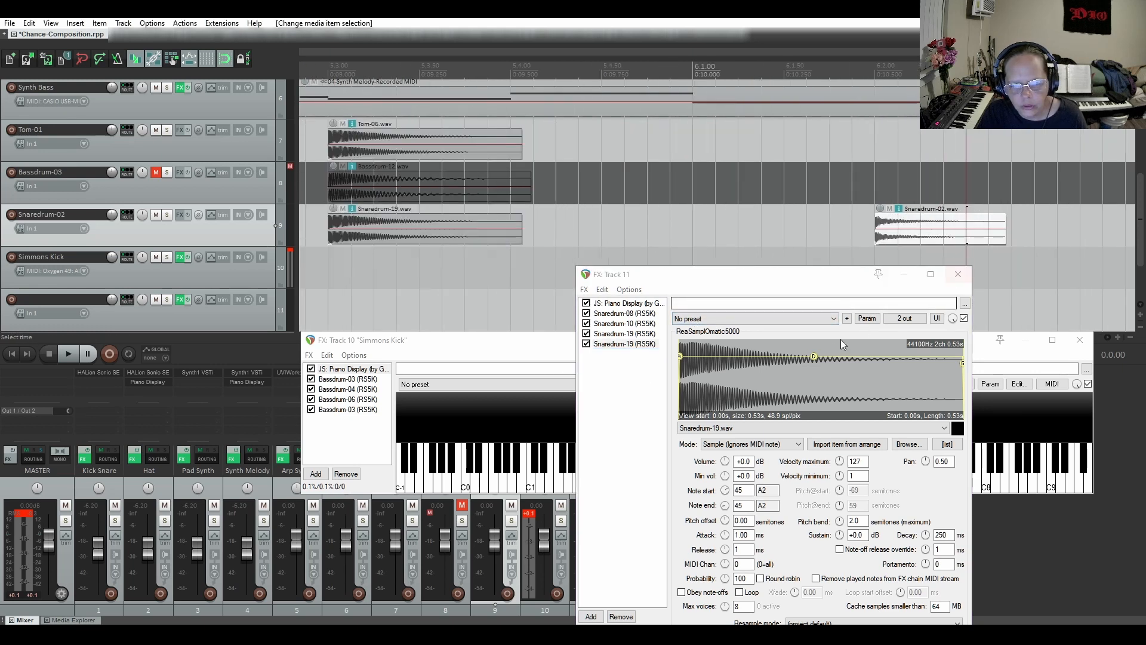
left_click(844, 447)
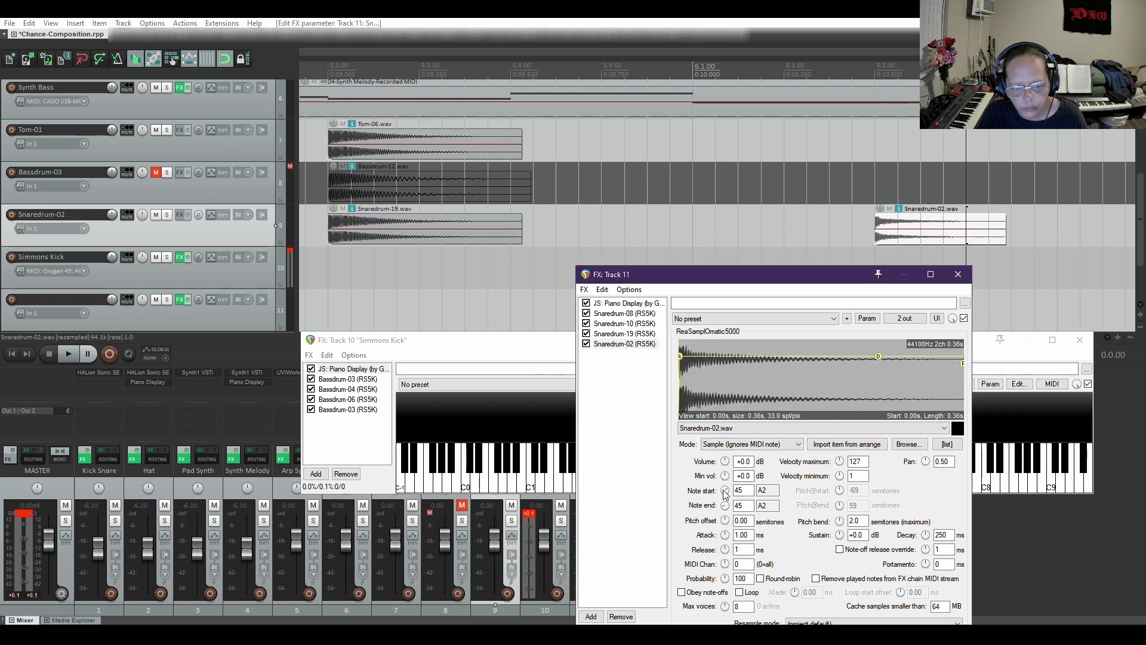
left_click_drag(725, 490, 725, 488)
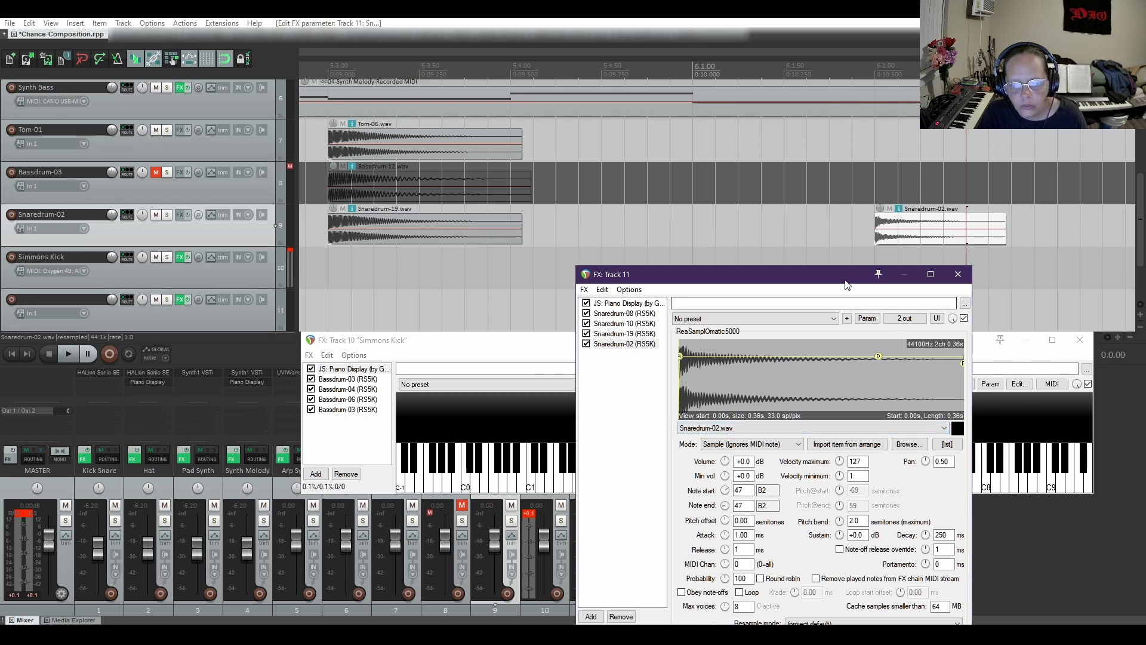
Locate the Snaredrum-06.wav and Snaredrum-04.wav items in the arrangement and move the track 10 and track 11 effect windows clear of them
left_click_drag(848, 284, 824, 285)
left_click(1109, 338)
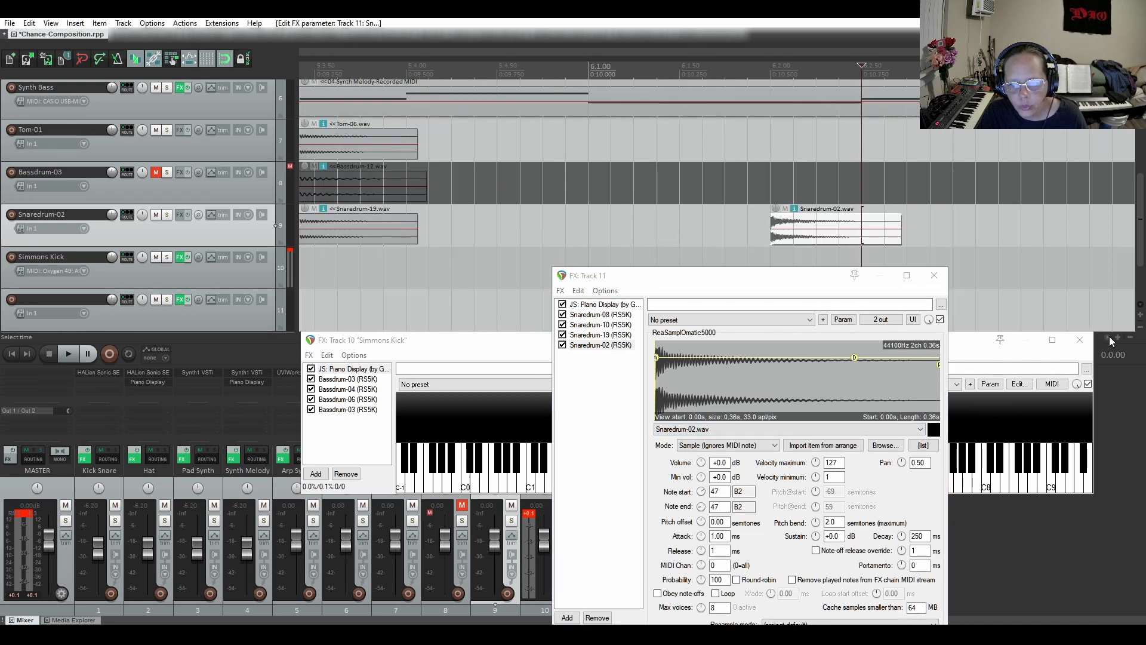
left_click(1109, 335)
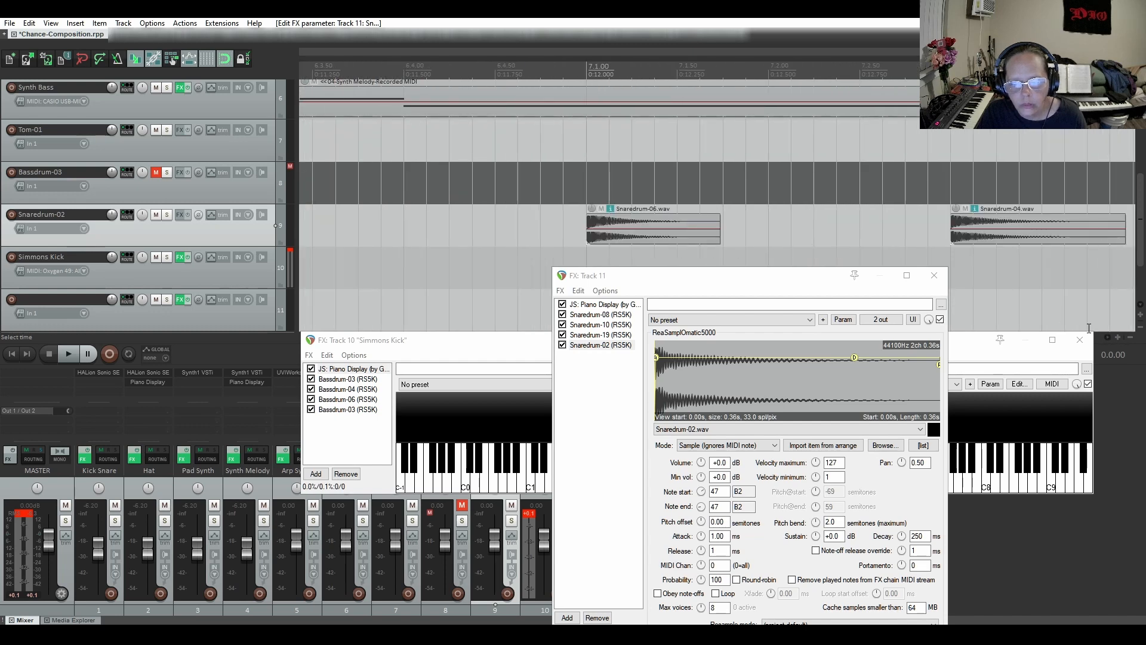
left_click(1108, 338)
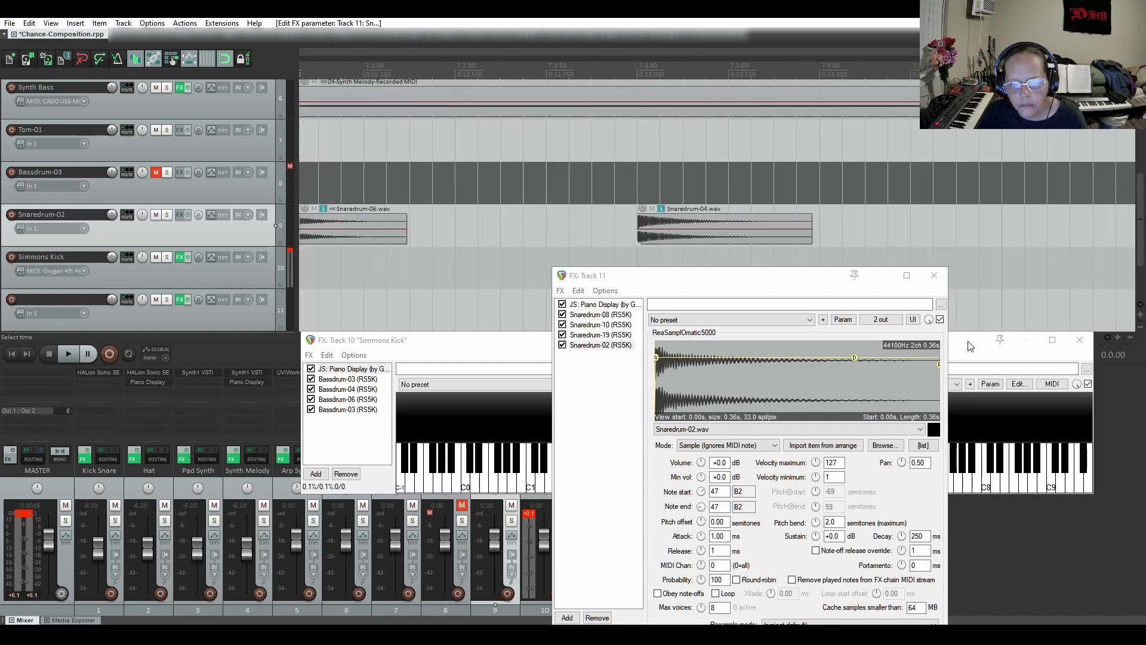
left_click_drag(358, 340, 363, 365)
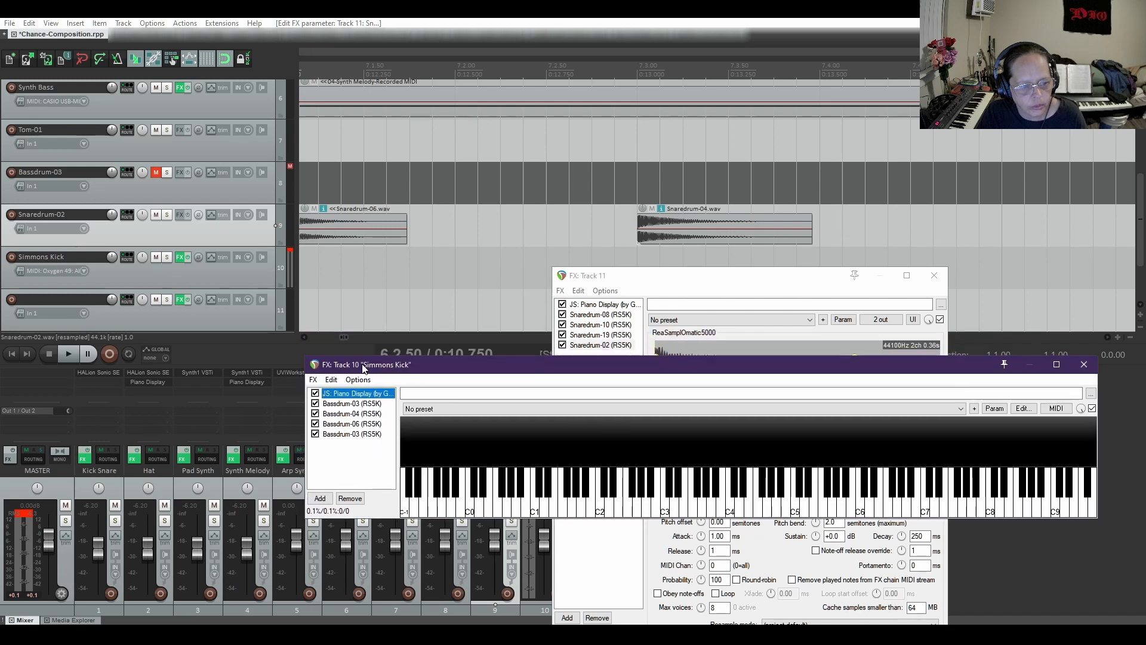
left_click(305, 338)
left_click(305, 338)
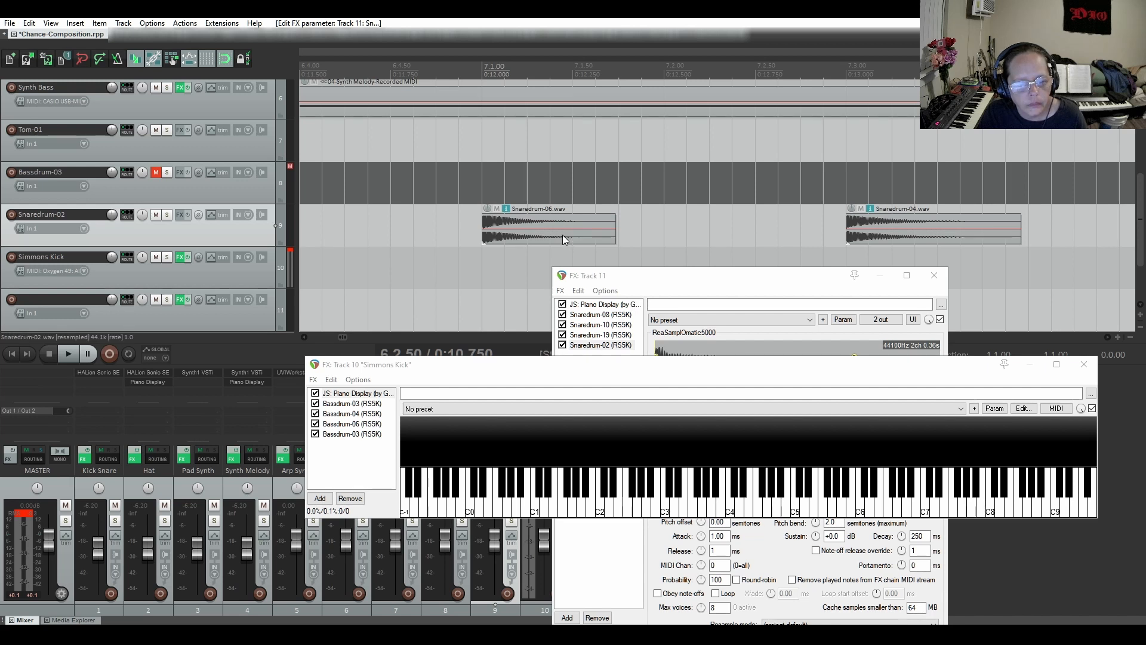
left_click(303, 335)
left_click_drag(302, 335, 302, 335)
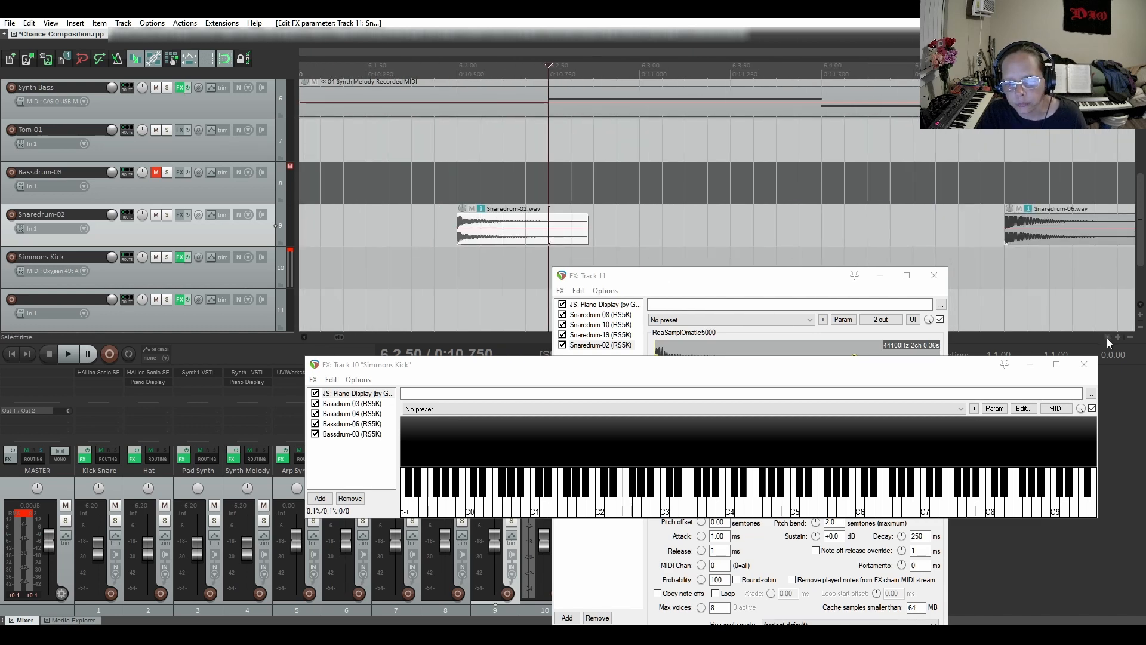
left_click_drag(1107, 338, 1105, 333)
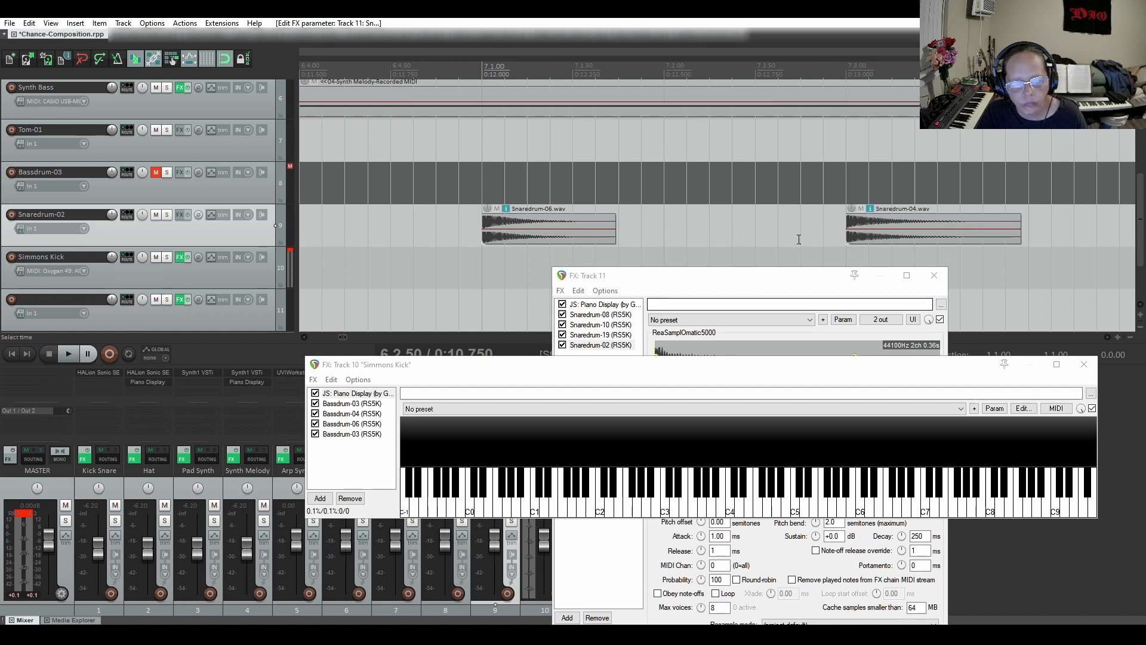
left_click_drag(756, 285, 774, 248)
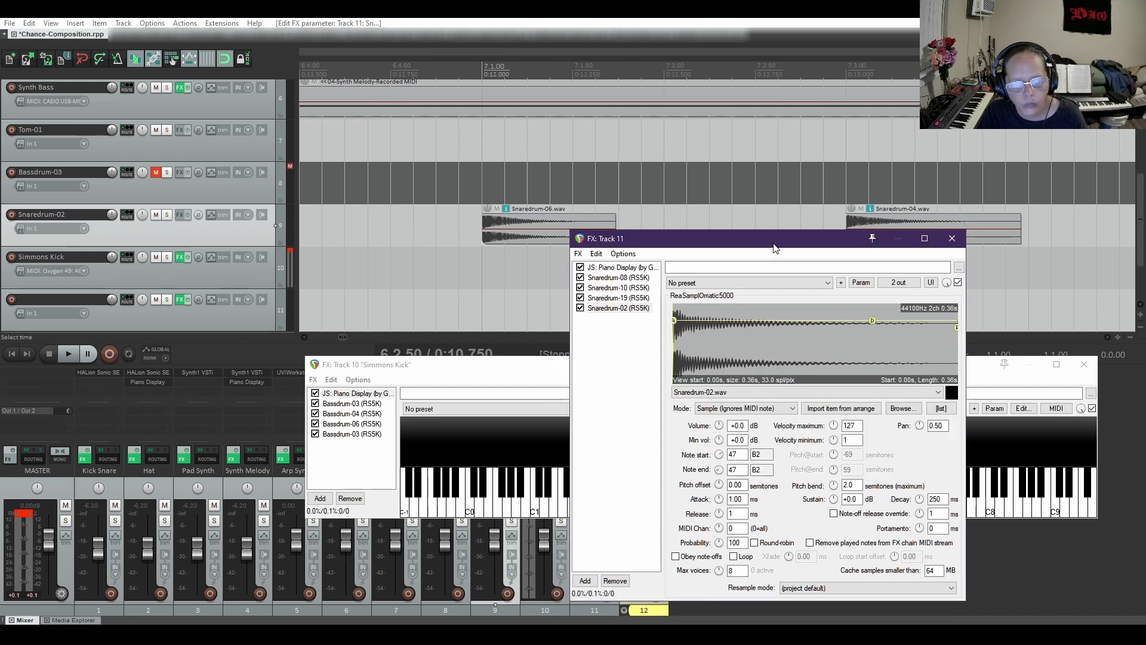
Duplicate the Snaredrum-02 sampler as a fifth instance in track 11's chain
right_click(615, 309)
mouse_move(644, 335)
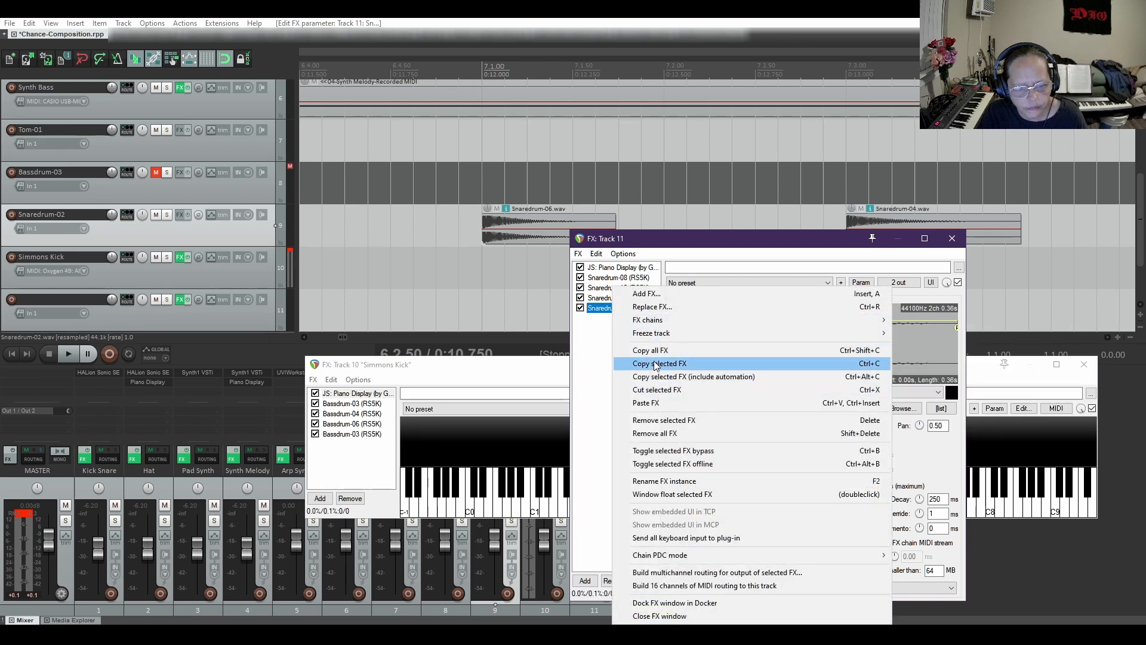
left_click(654, 364)
right_click(621, 358)
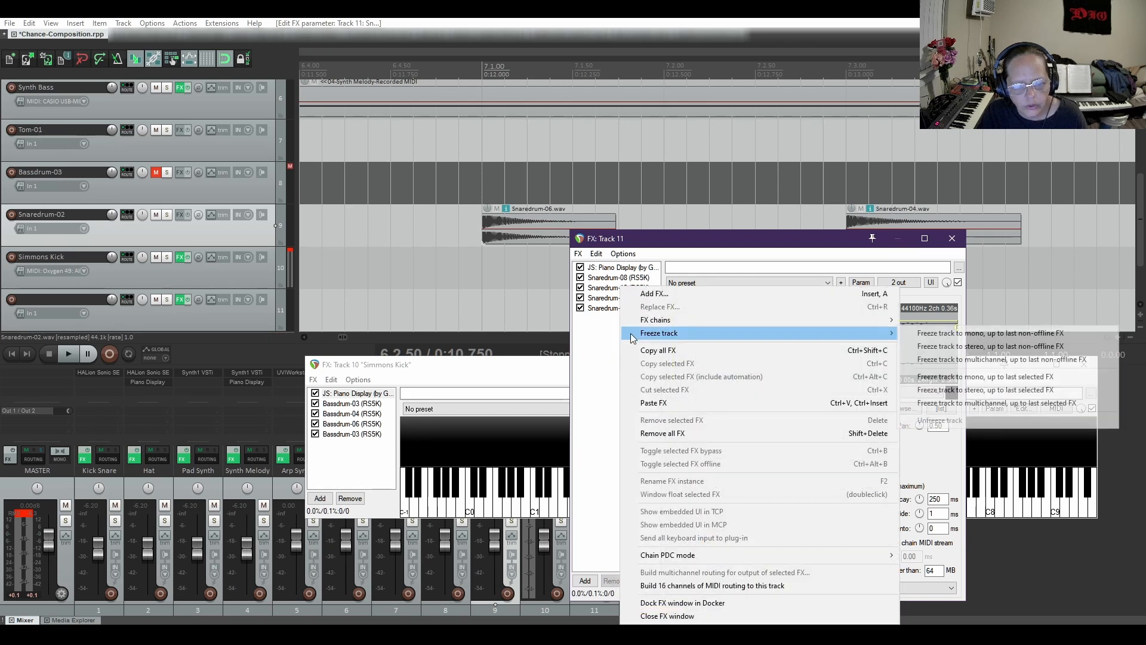
left_click(643, 404)
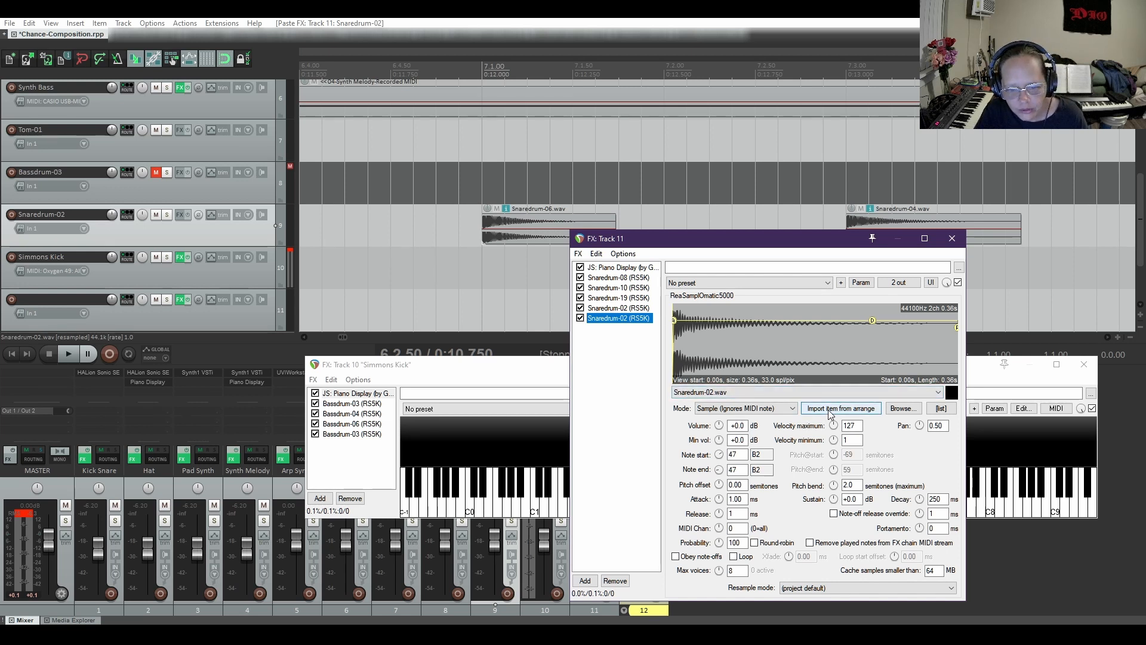
Load the Snaredrum-06.wav item into the fifth sampler and set its note start and note end to 48 (C3)
left_click(543, 240)
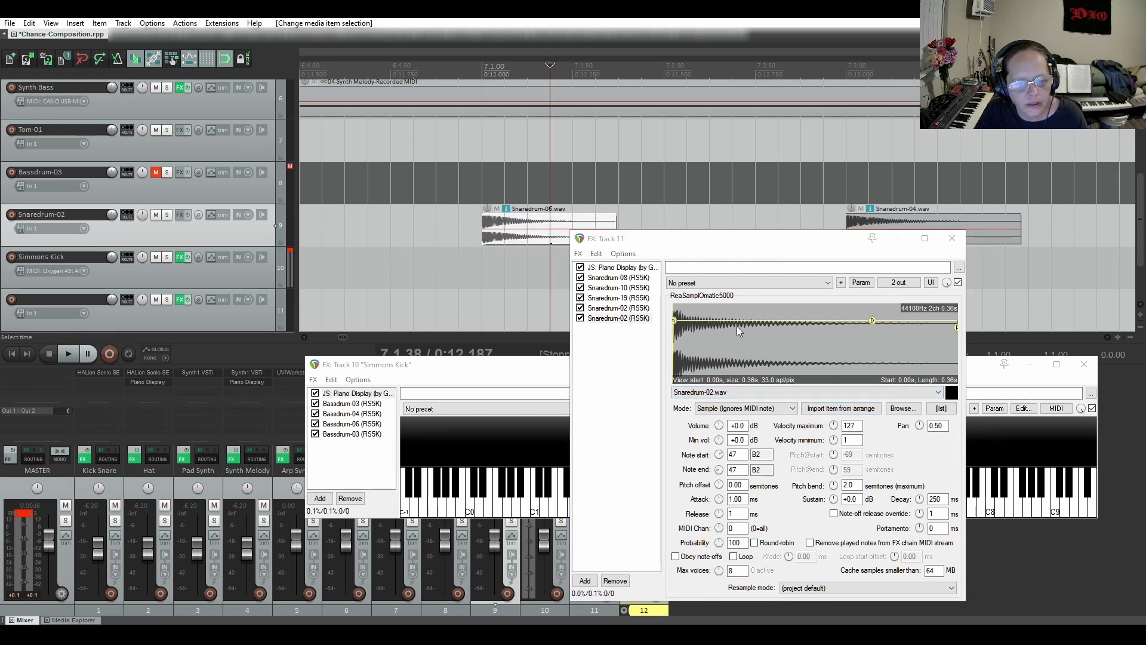
left_click(842, 408)
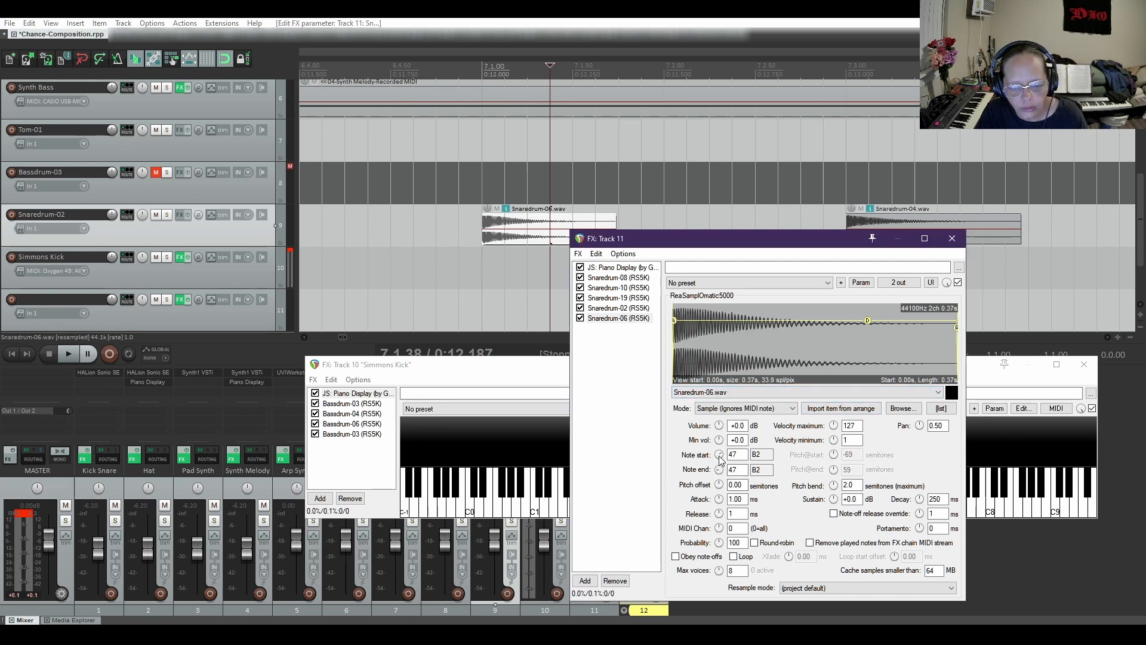
left_click_drag(719, 458, 720, 452)
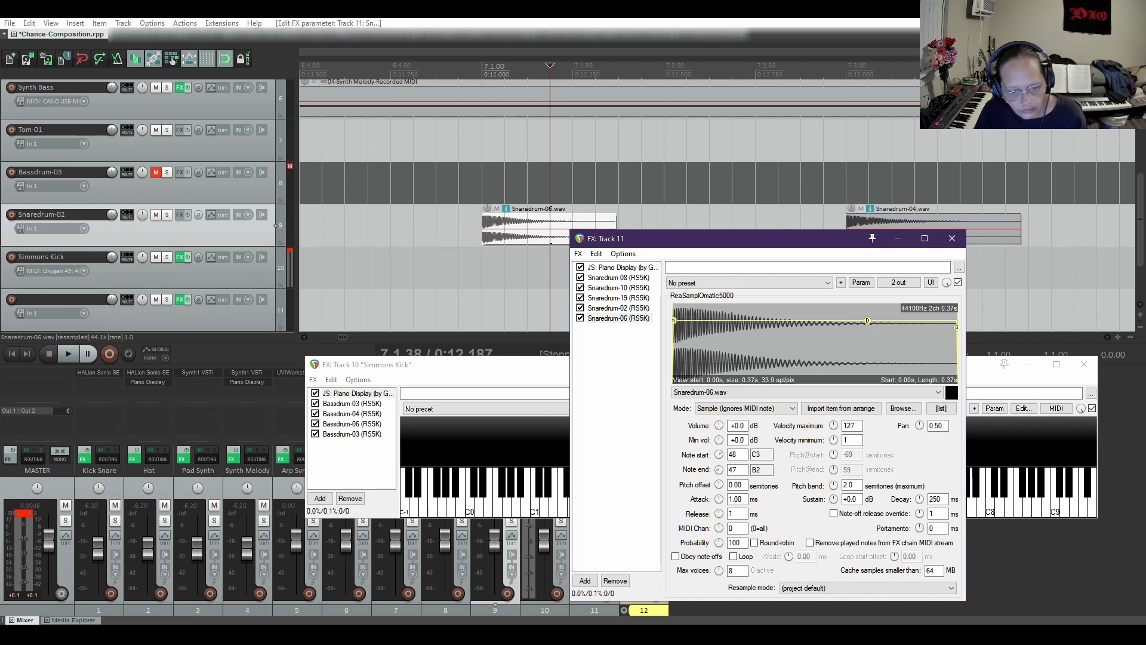
left_click_drag(719, 470, 719, 469)
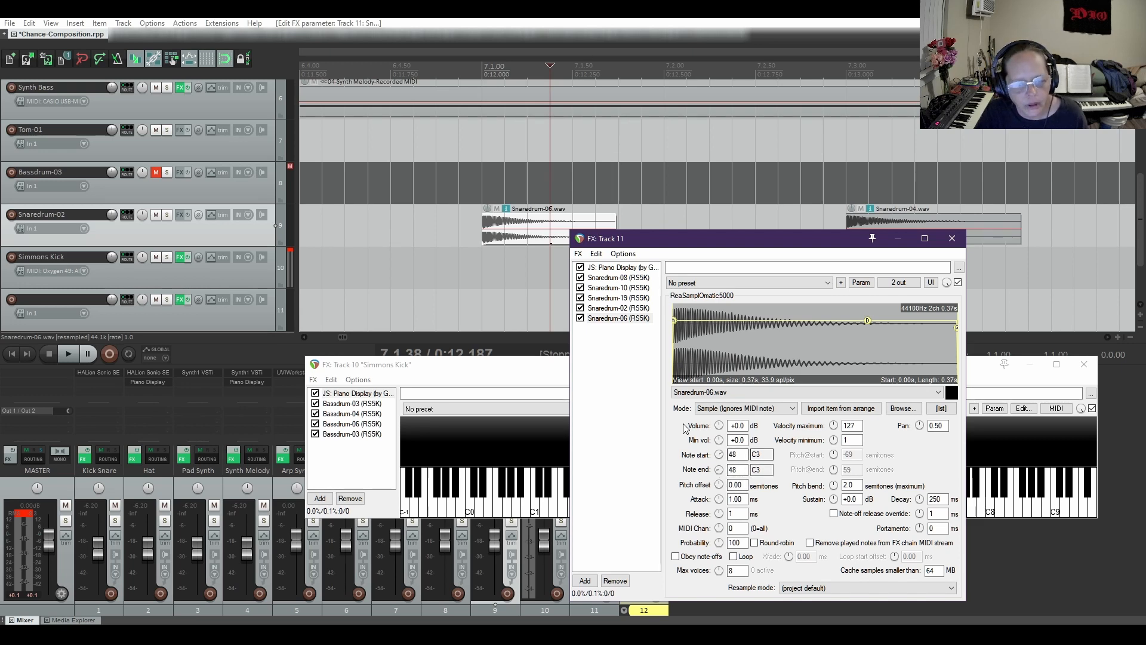
Duplicate the Snaredrum-06 sampler as a sixth instance in track 11's chain
right_click(608, 319)
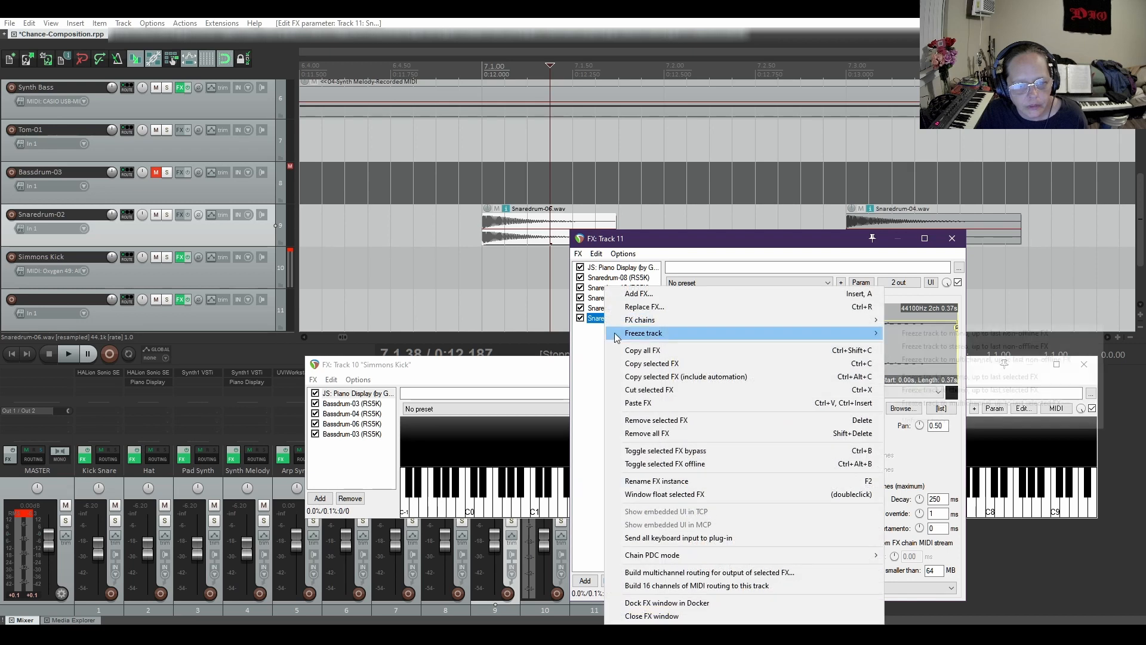
left_click(643, 366)
right_click(625, 351)
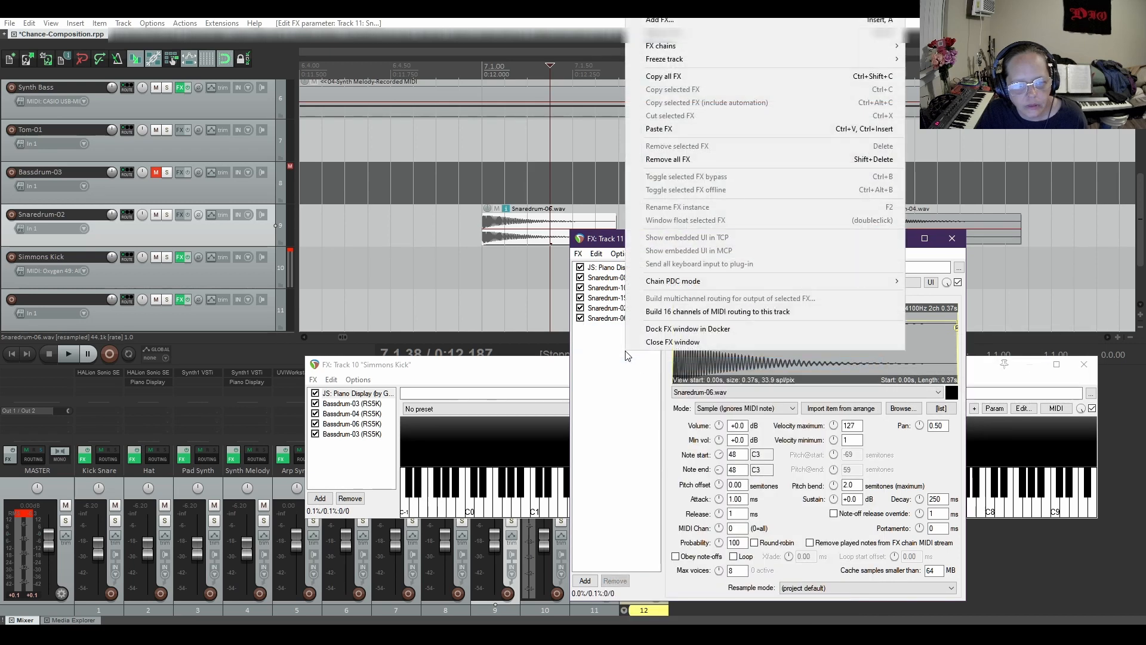
left_click(676, 131)
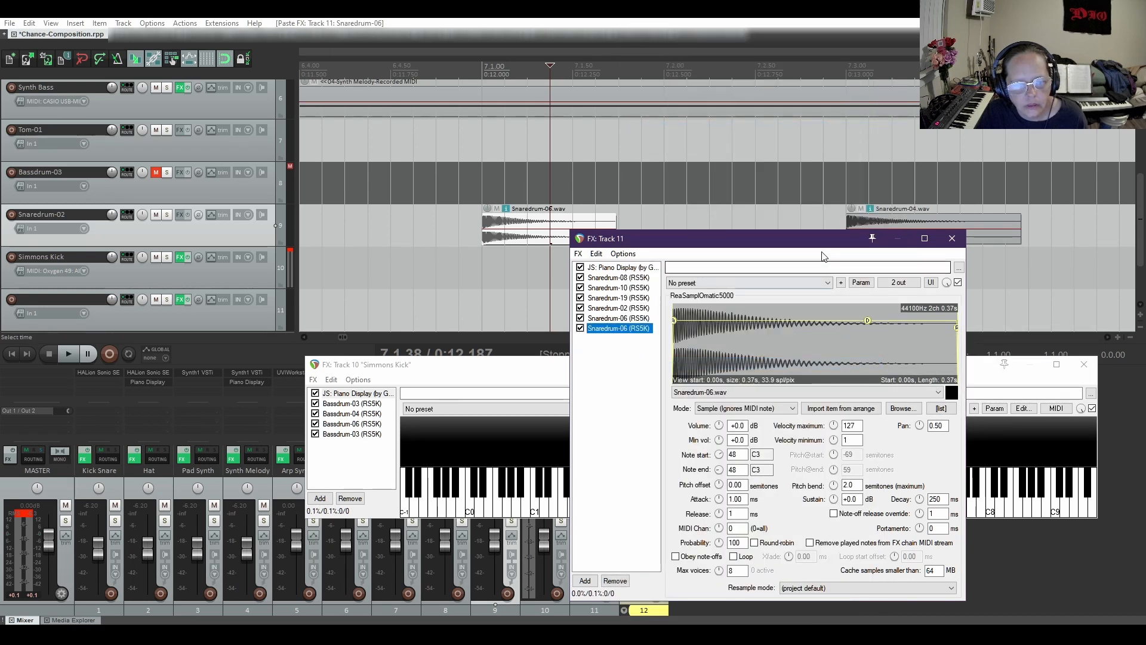
Load the Snaredrum-04.wav item into the sixth sampler and set its note start and note end to 50 (D3)
left_click(994, 238)
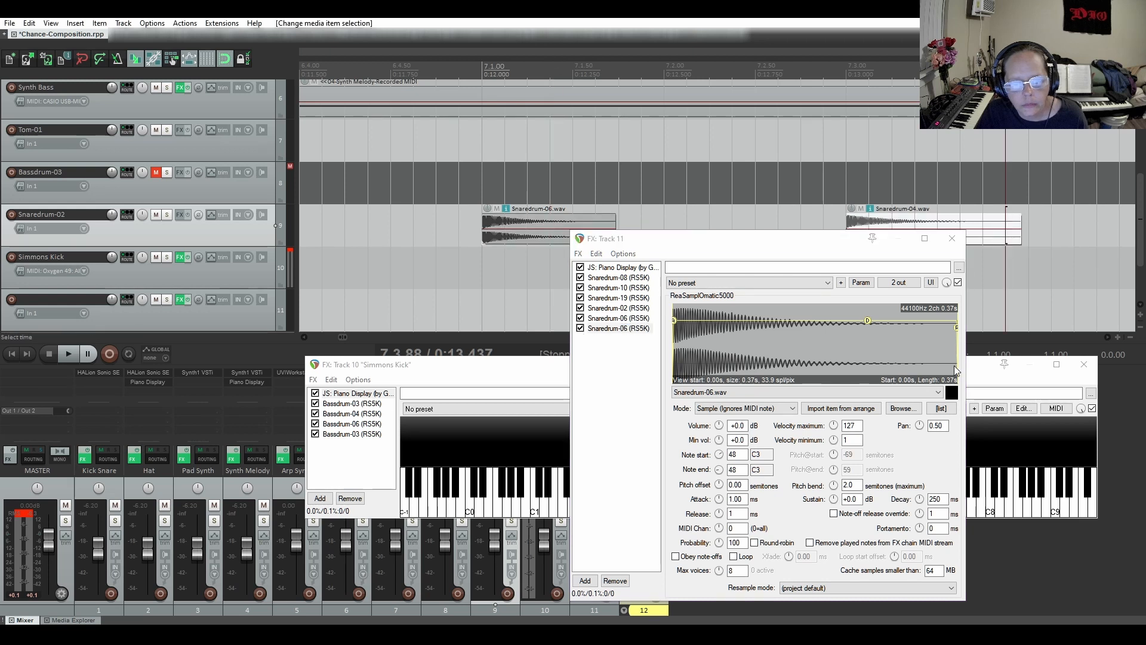
left_click(841, 408)
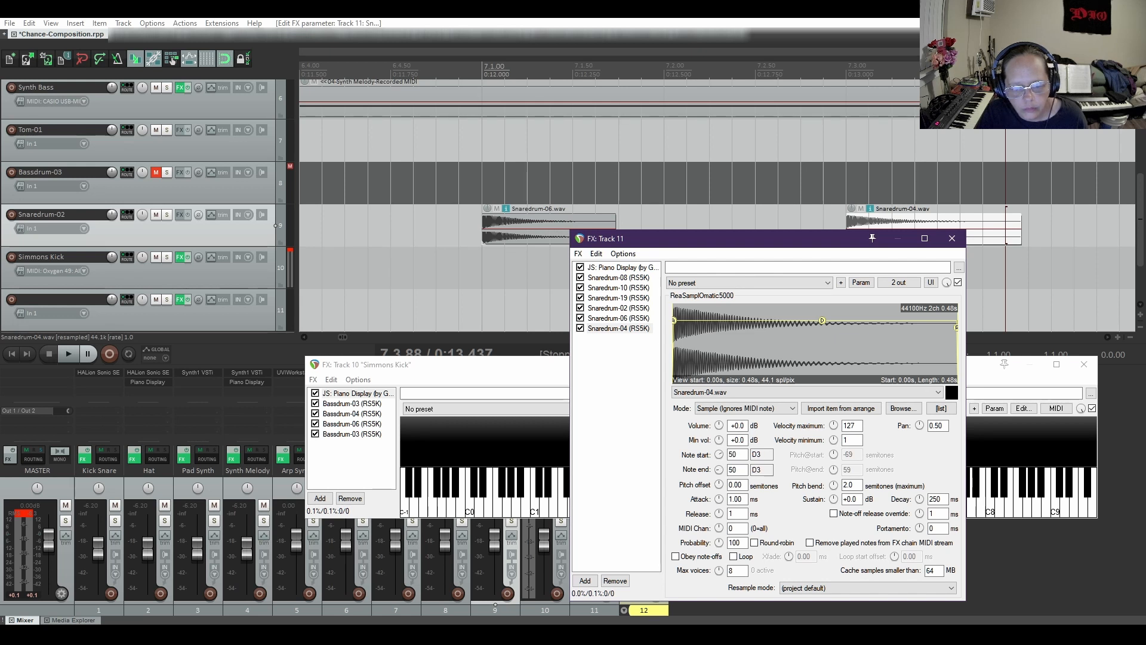
Name track 11 "Simmons Snare" and close its effect chain window
left_click(1105, 338)
left_click(1106, 338)
left_click(1106, 338)
left_click(1106, 338)
left_click(1106, 337)
scroll(1041, 254, "down", 5)
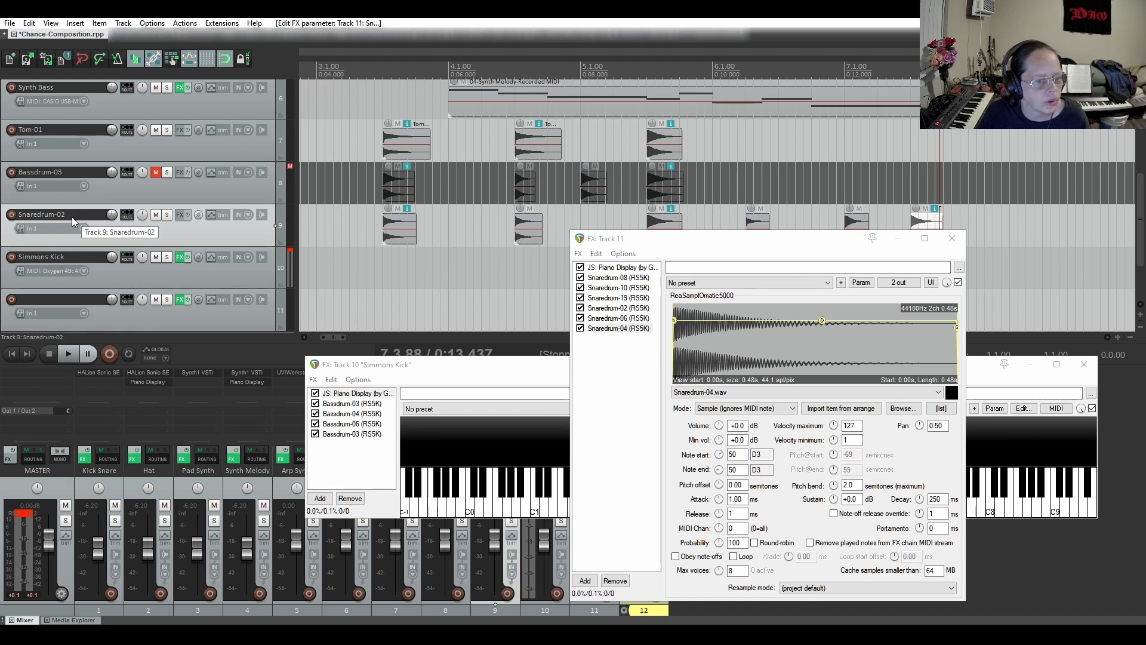
scroll(93, 270, "down", 1)
double_click(67, 255)
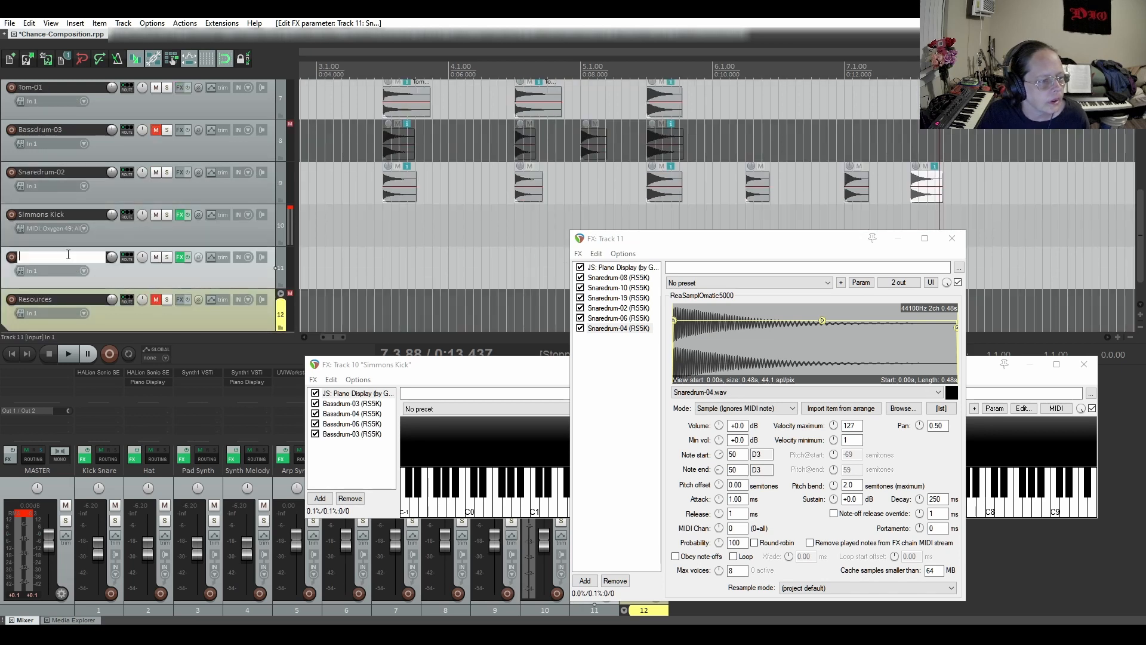
type("Simmo")
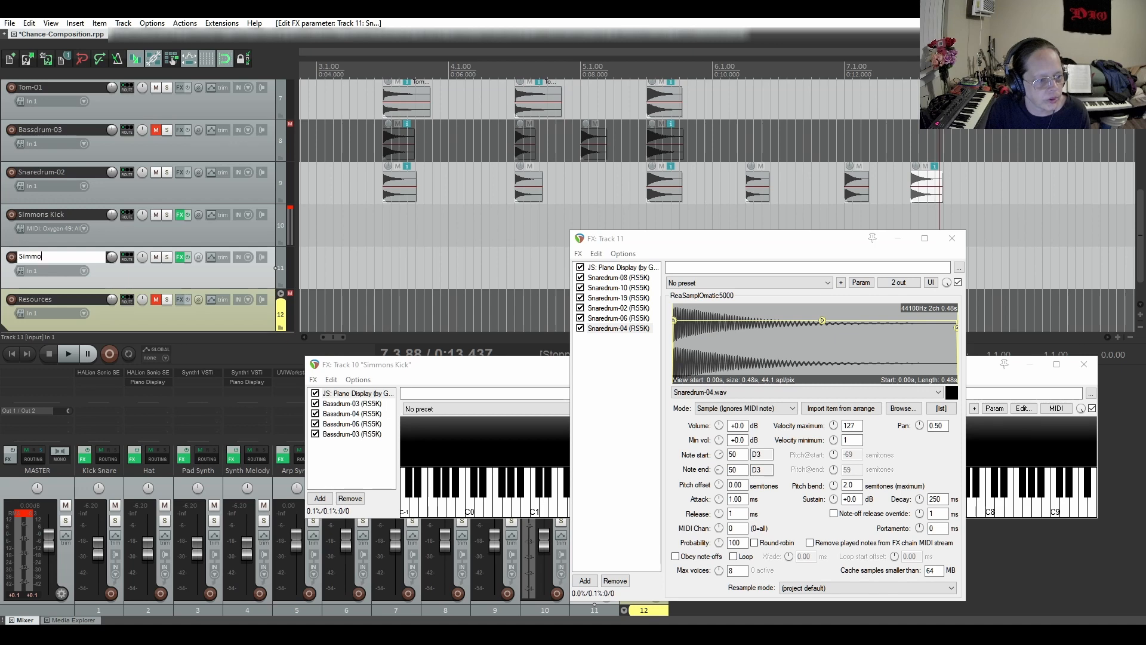
type("ns Snare")
key("Return")
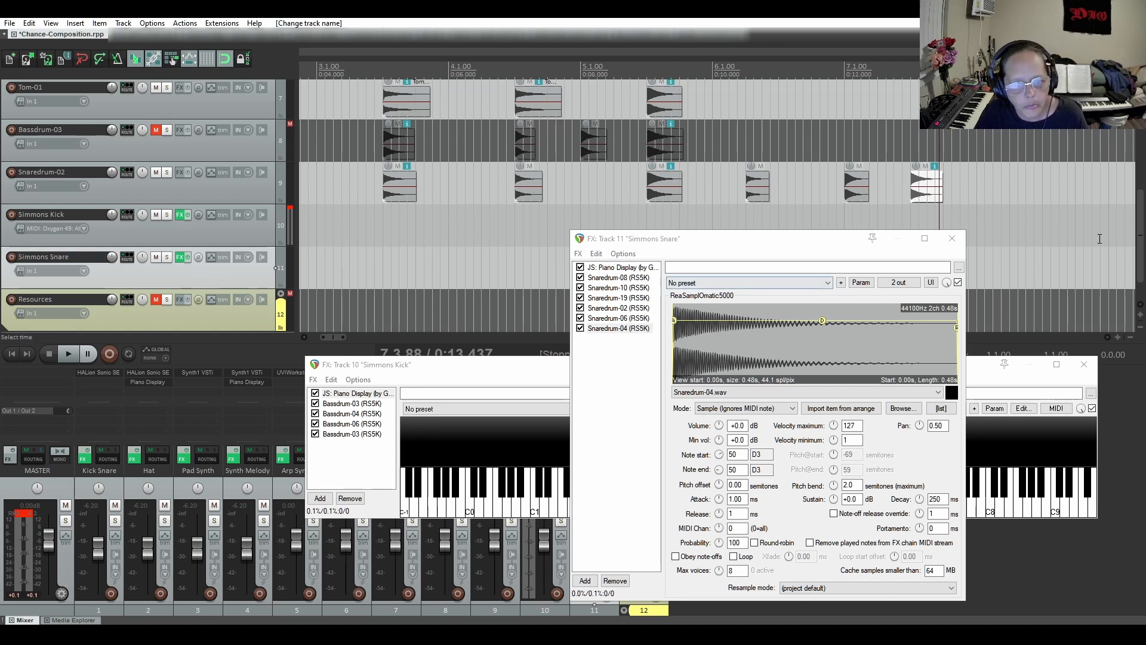
left_click(952, 238)
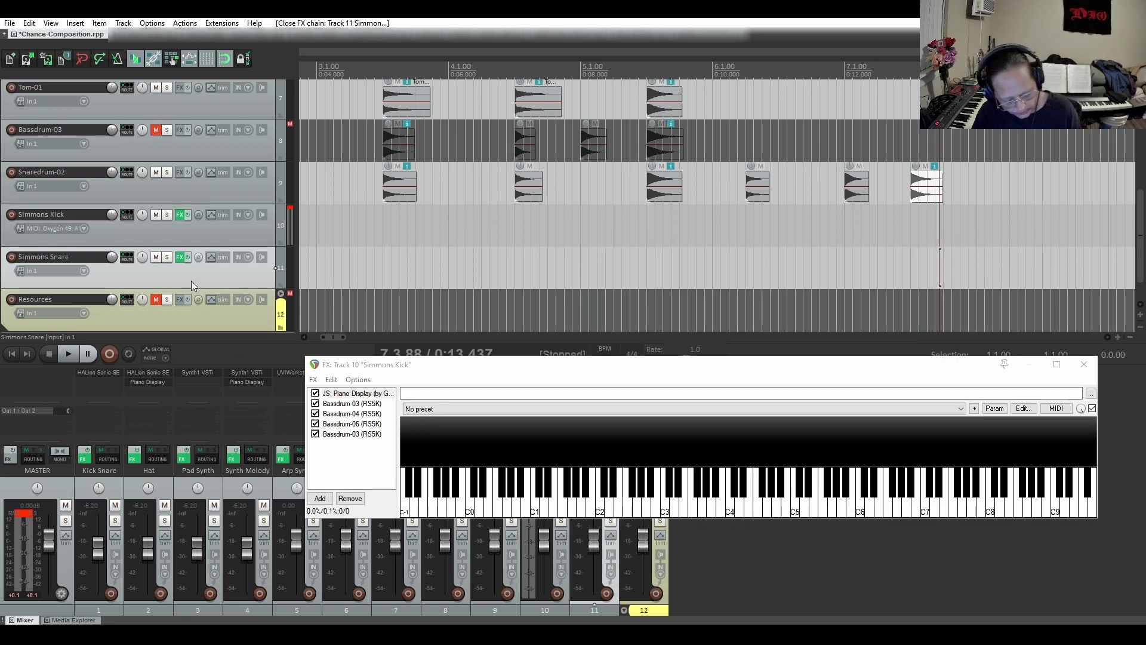
Add a new track below Simmons Snare and name it "Simmons Toms"
key("ctrl+t")
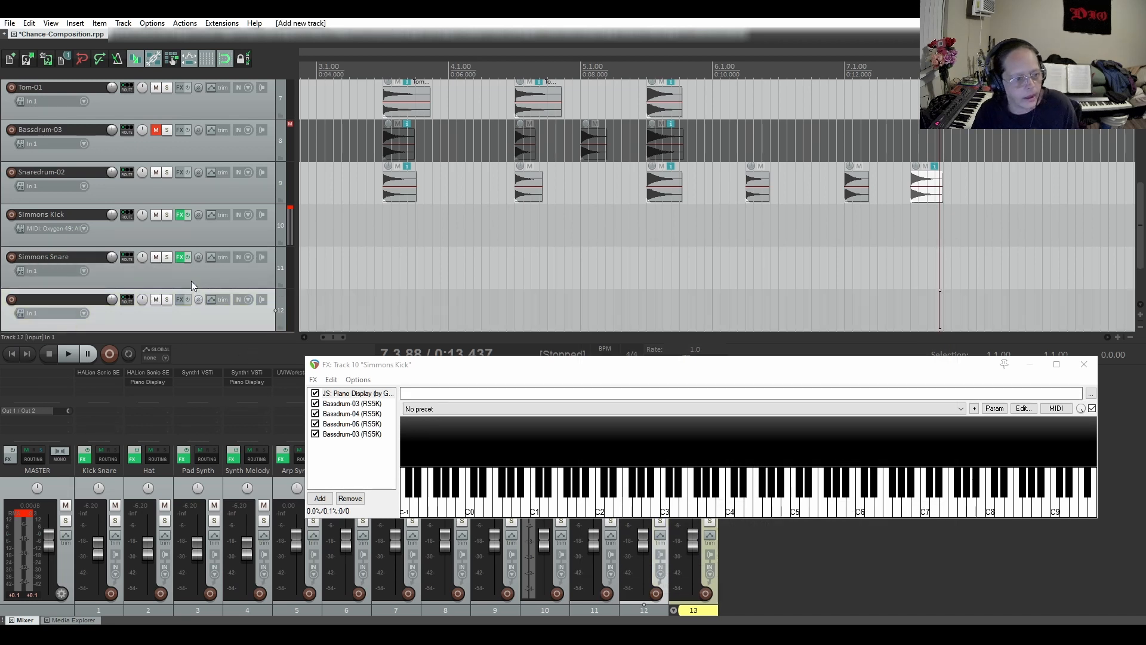
double_click(51, 298)
type("Simmons Toms")
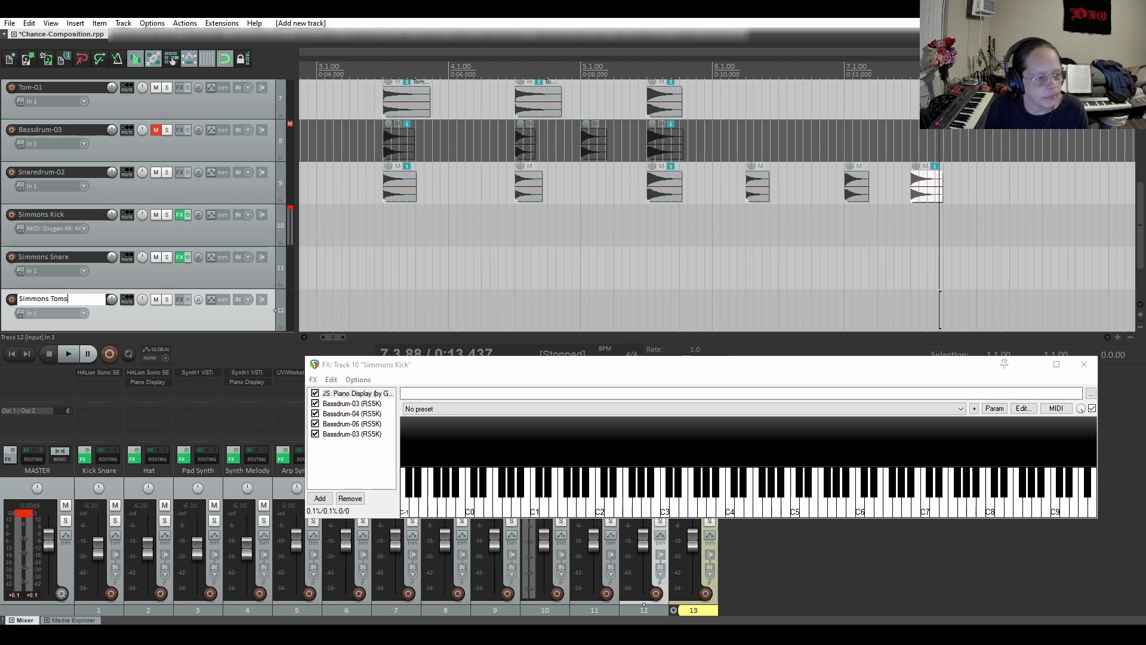
key("Return")
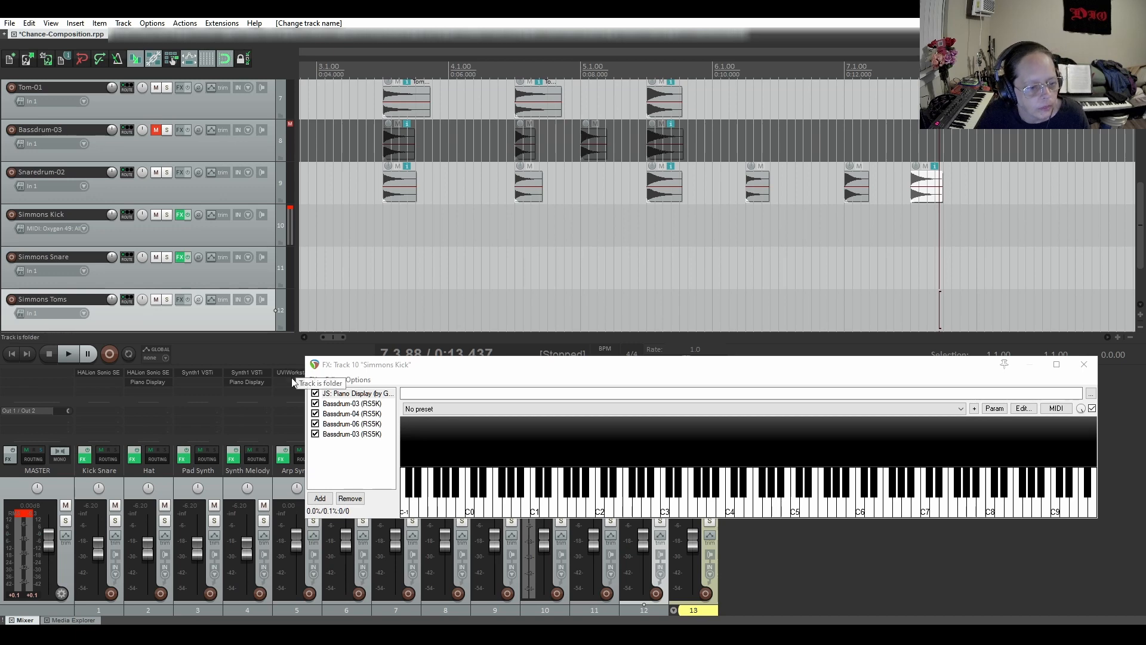
Copy the JS: Piano Display effect from Simmons Kick to the Simmons Toms track, and close the Simmons Kick effect chain
left_click_drag(348, 396, 178, 301)
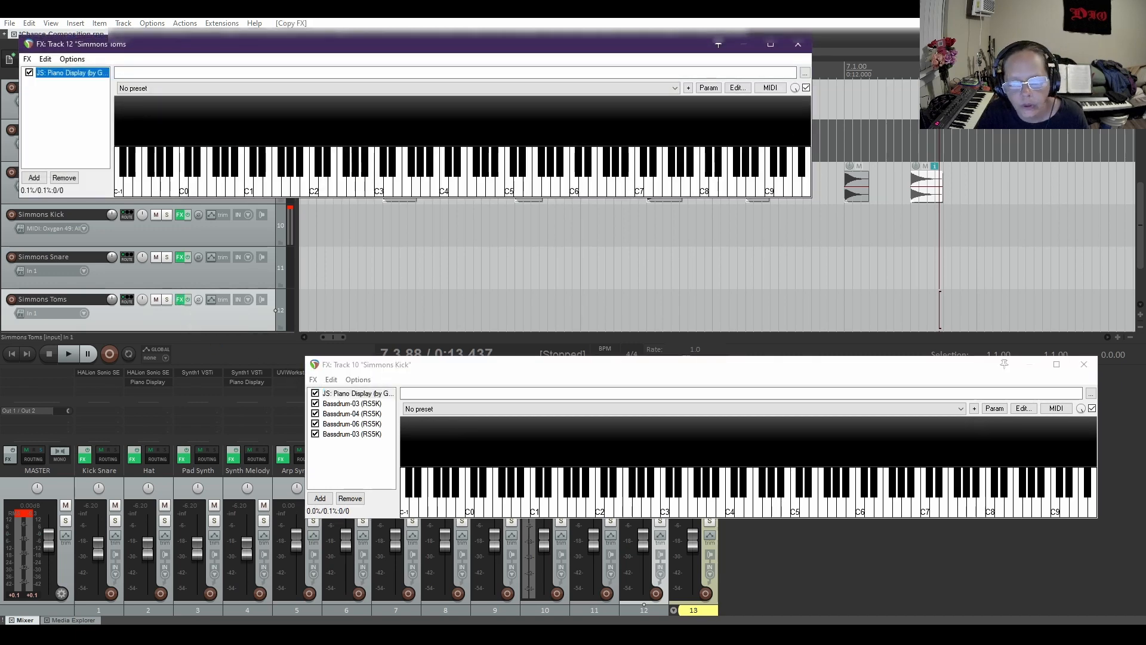
left_click(1085, 364)
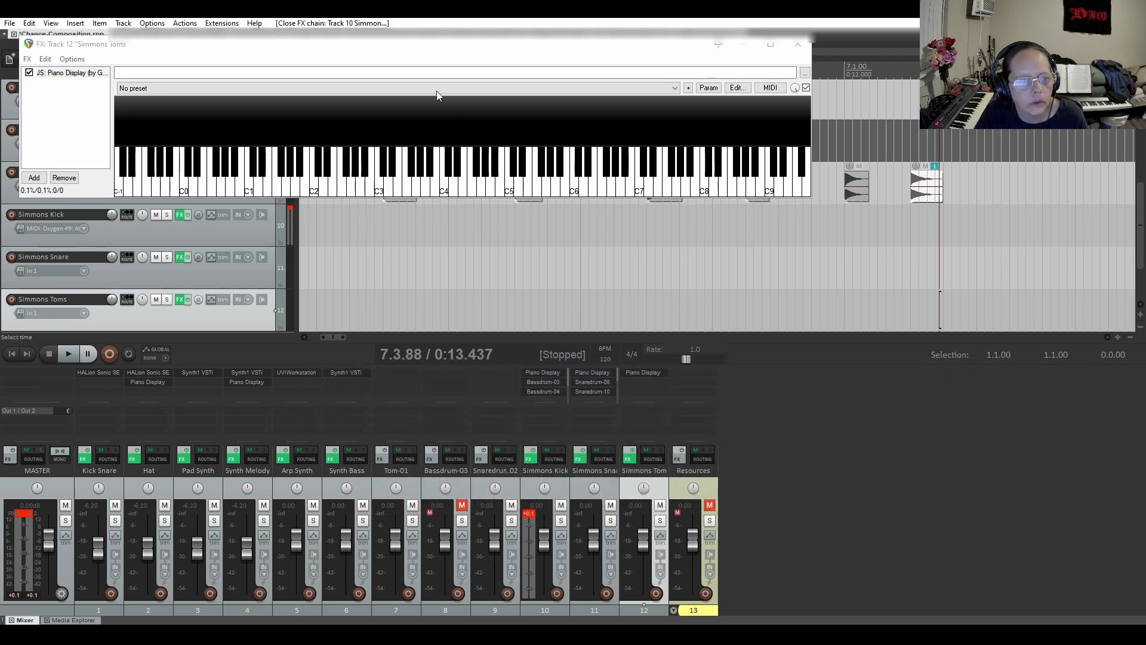
Add a VSTi: ReaSamplOmatic5000 instance to the Simmons Toms effect chain after the Piano Display
left_click_drag(417, 43, 727, 232)
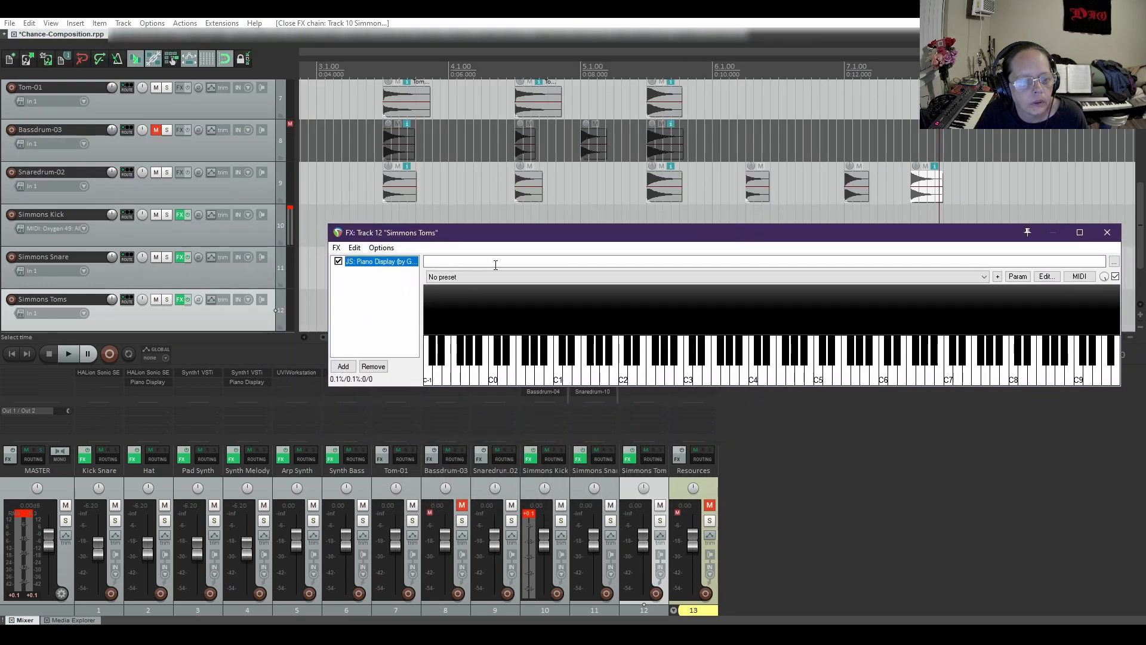
left_click(344, 366)
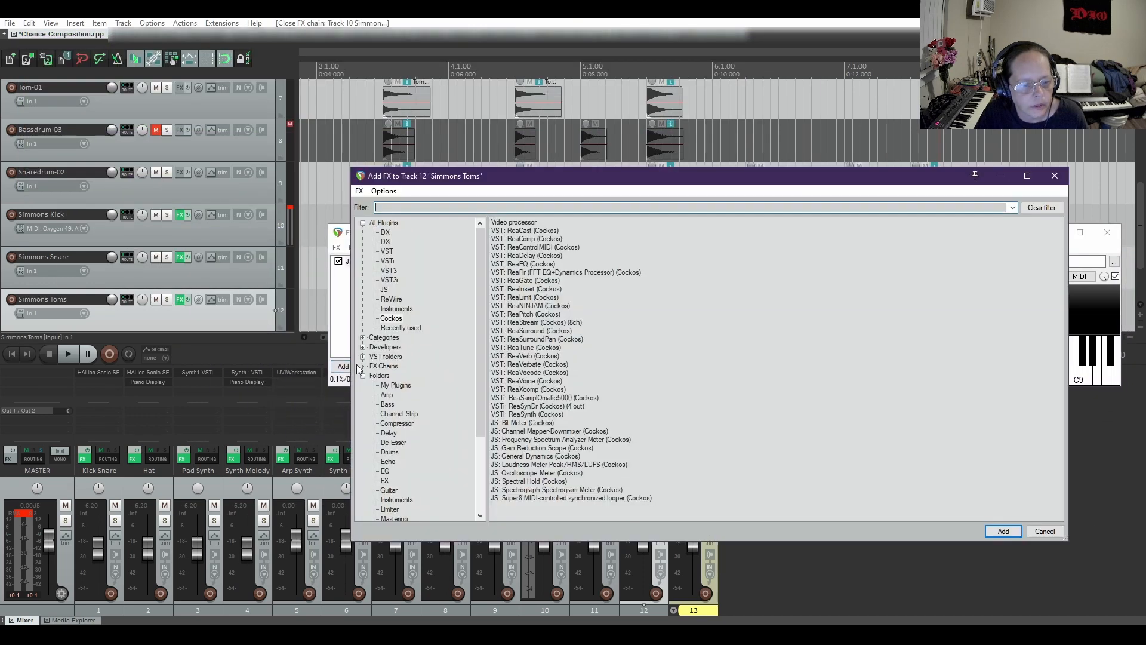
left_click(543, 398)
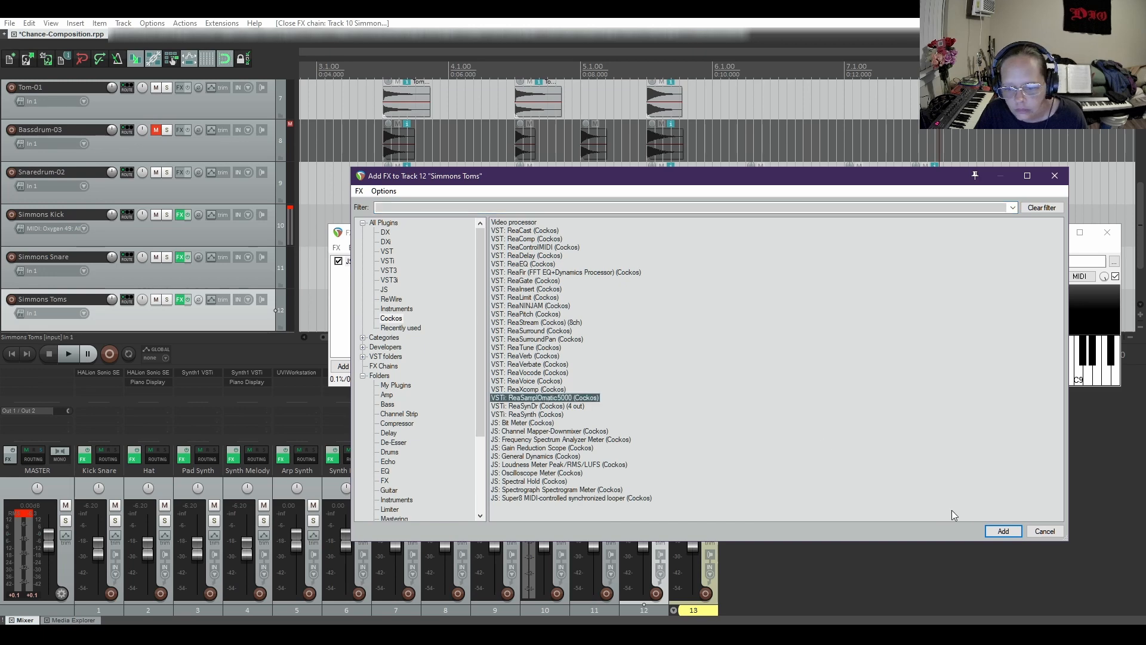
key("Return")
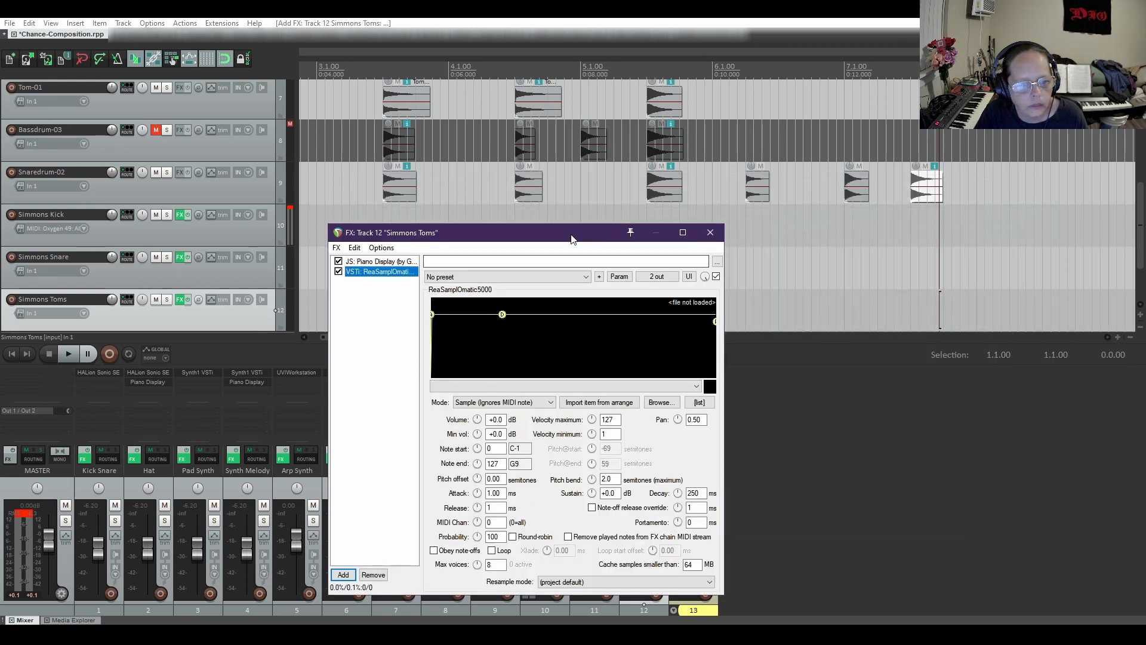
left_click_drag(567, 233, 671, 226)
Mute the Snaredrum-02 track and load the Tom-01.wav item from the arrangement into the new Simmons Toms sampler
left_click(156, 172)
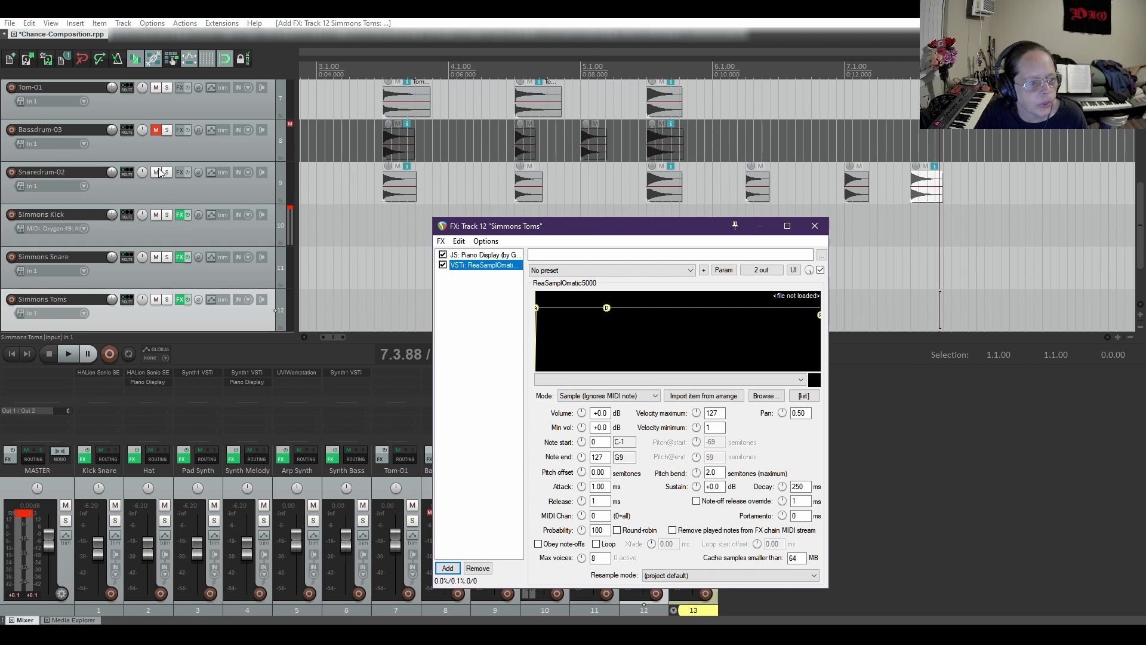
scroll(199, 211, "up", 1)
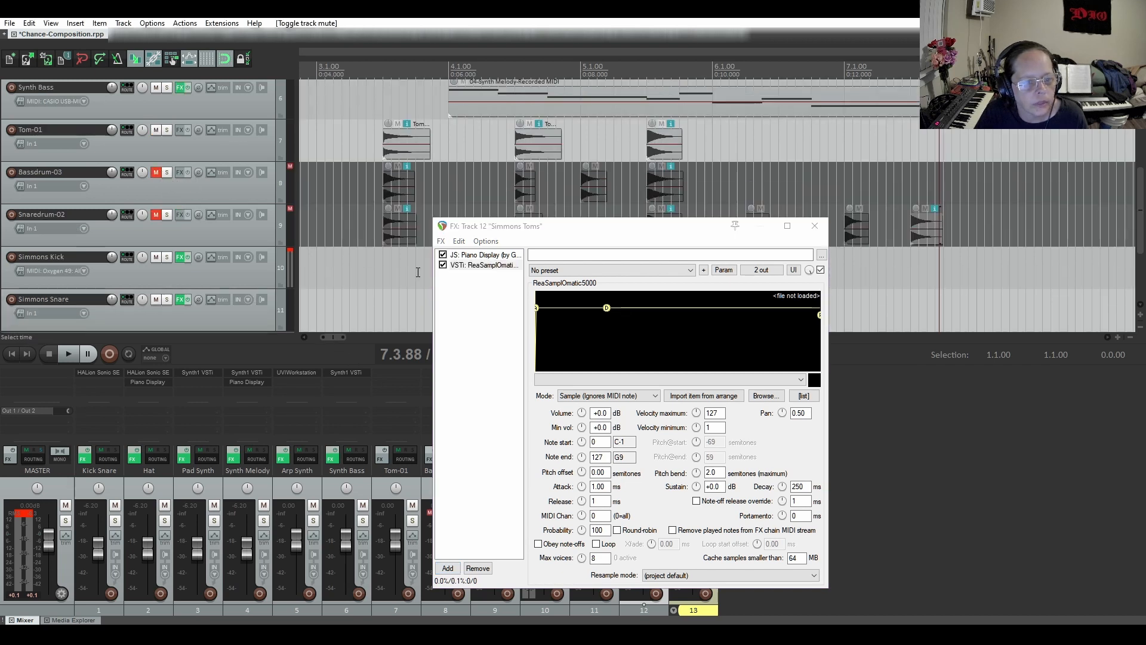
left_click(477, 265)
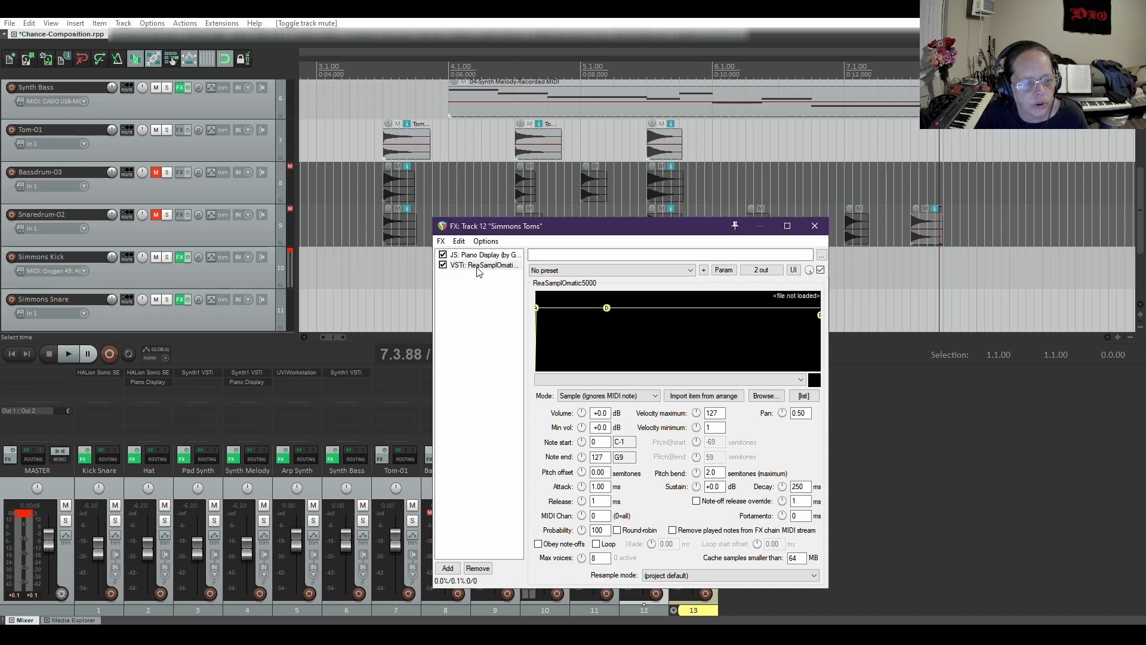
left_click(425, 142)
scroll(478, 171, "up", 3)
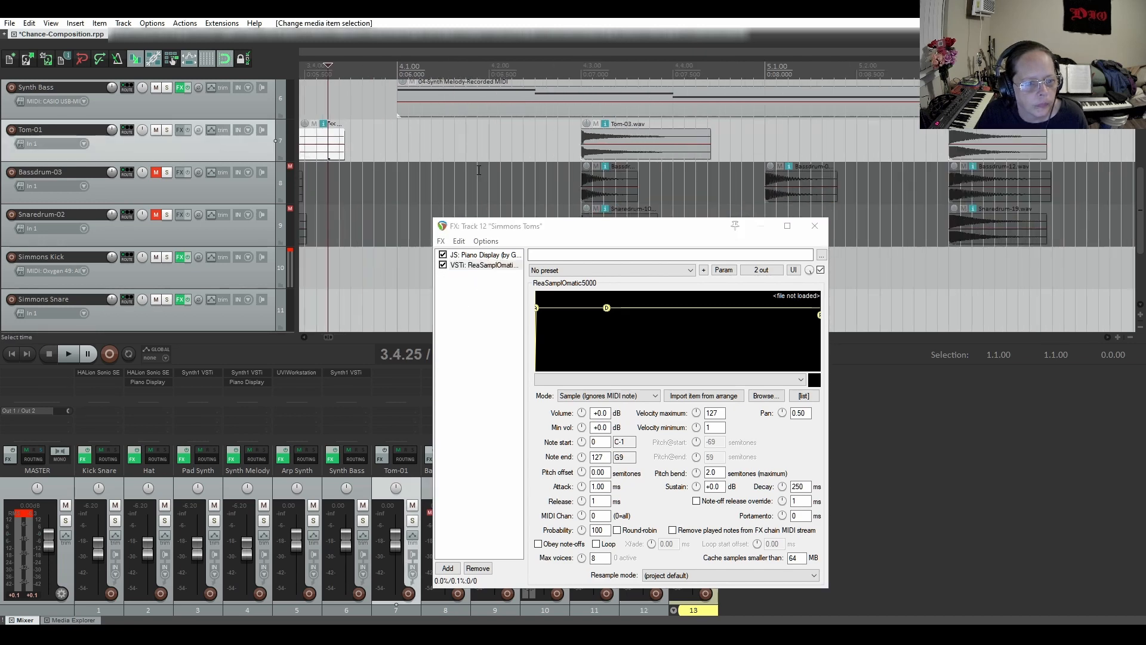
left_click(305, 336)
left_click(306, 337)
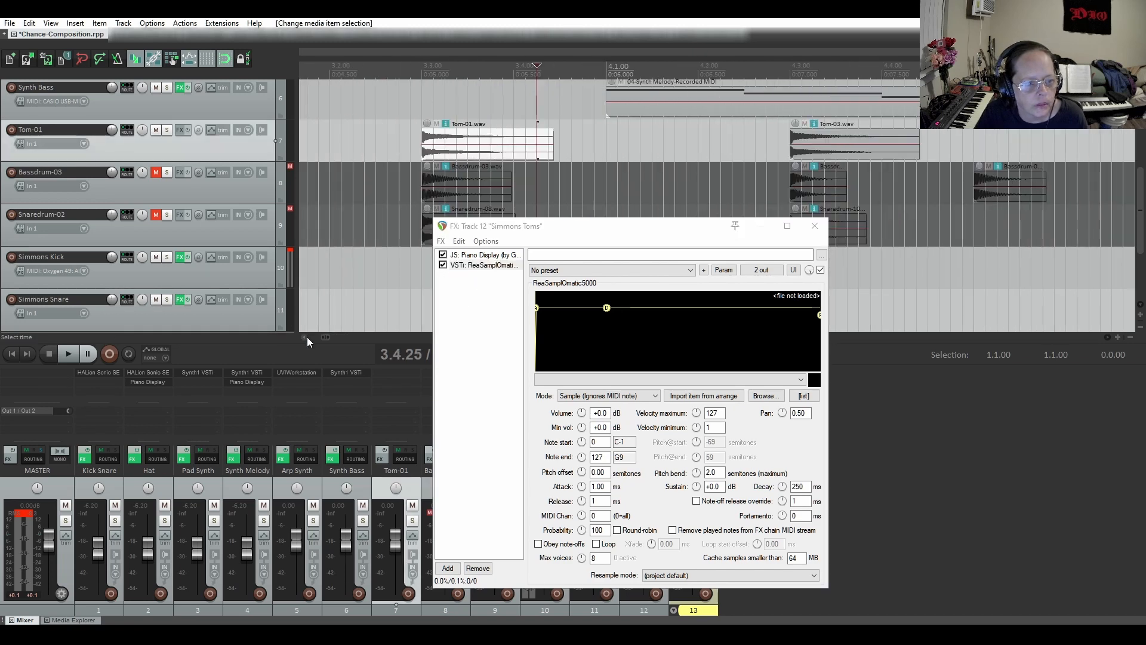
left_click(306, 337)
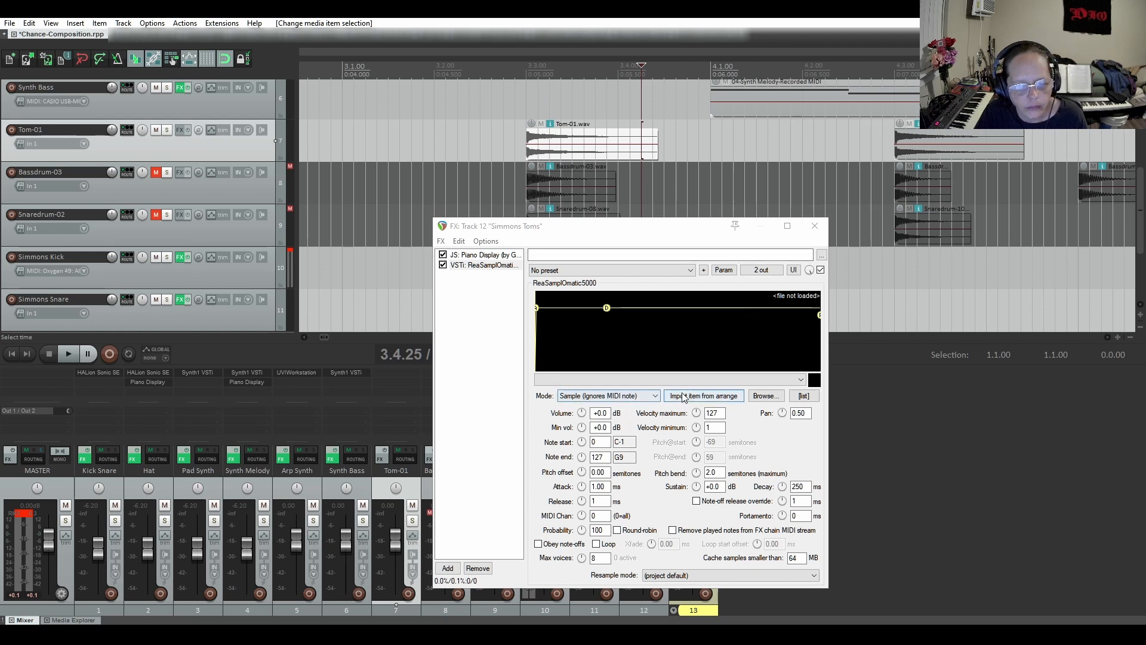
left_click(696, 397)
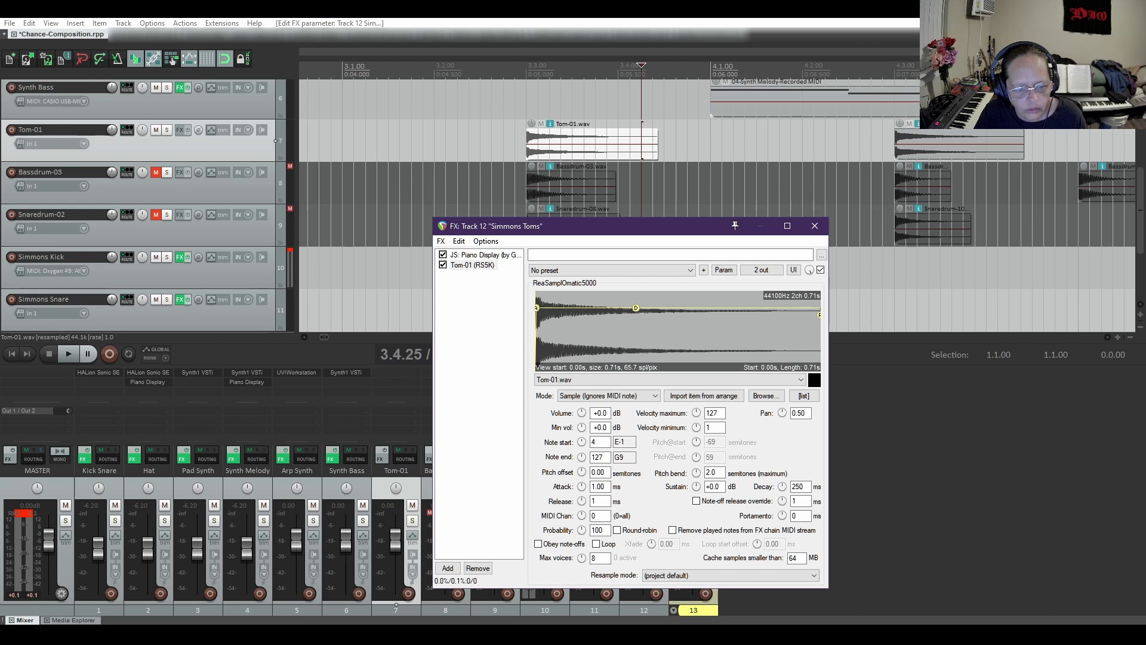
Set the Tom-01 sampler's note start and note end to 41 (F2)
left_click_drag(582, 442, 582, 434)
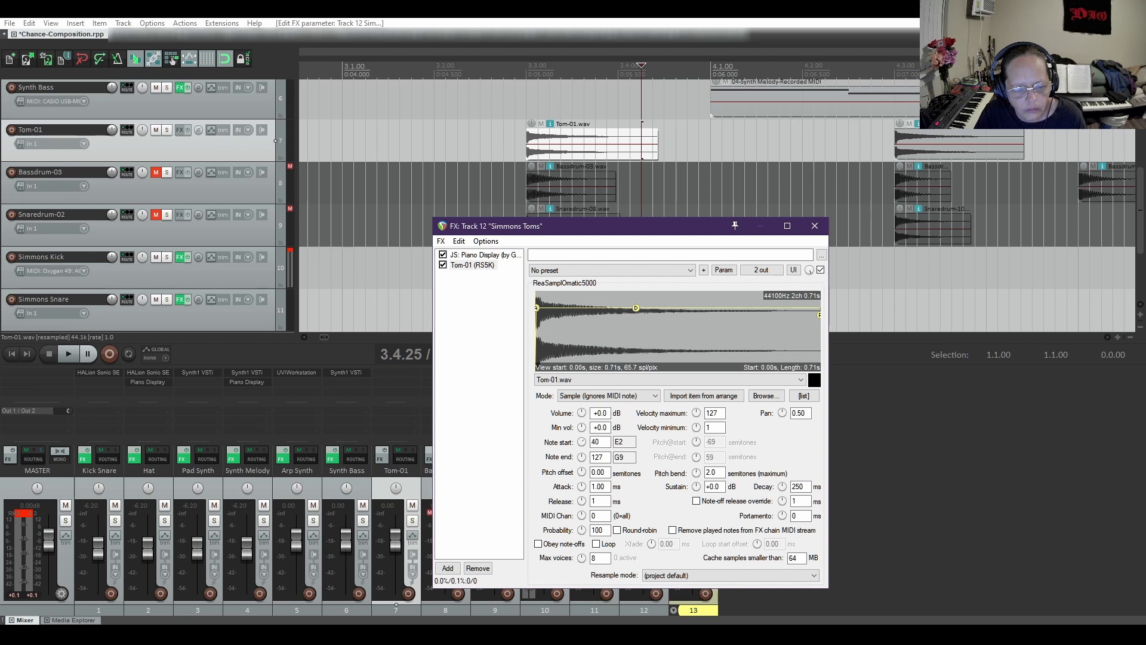
left_click_drag(605, 458, 531, 455)
type("41")
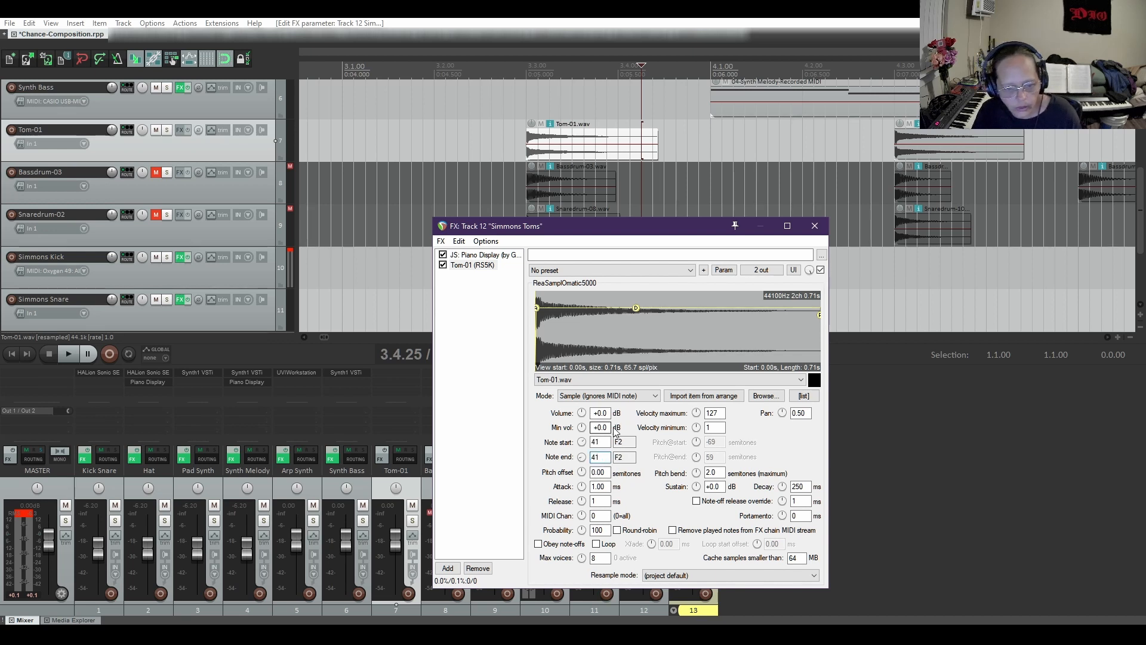
Duplicate the Tom-01 sampler within the Simmons Toms effect chain
right_click(480, 274)
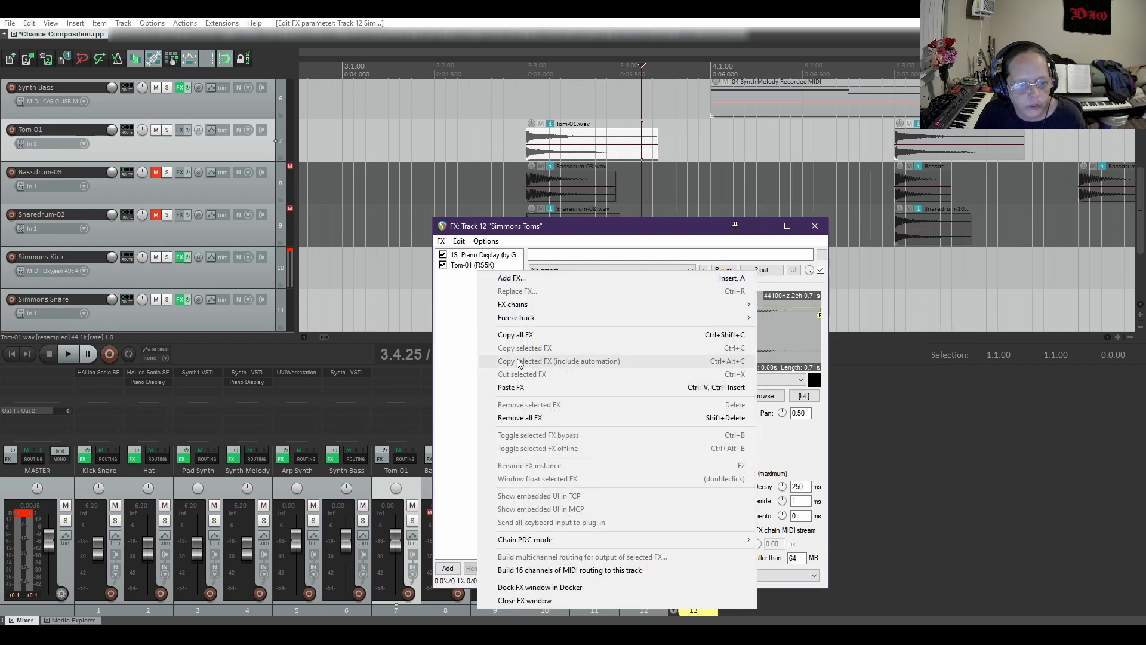
mouse_move(521, 317)
left_click(472, 296)
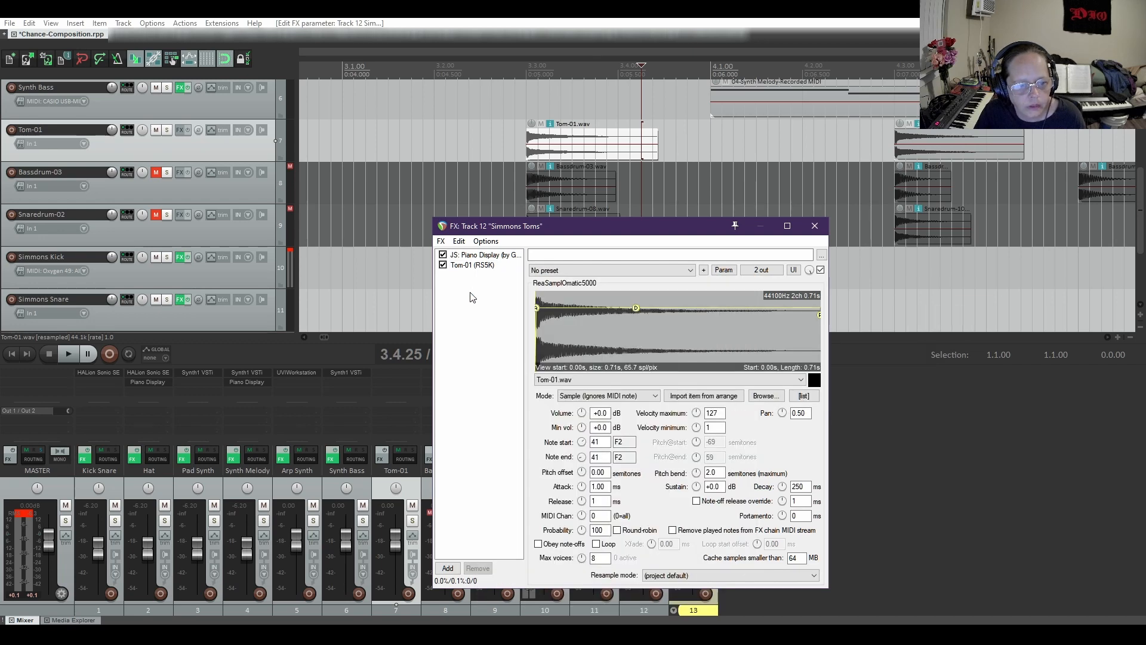
left_click(475, 268)
right_click(474, 269)
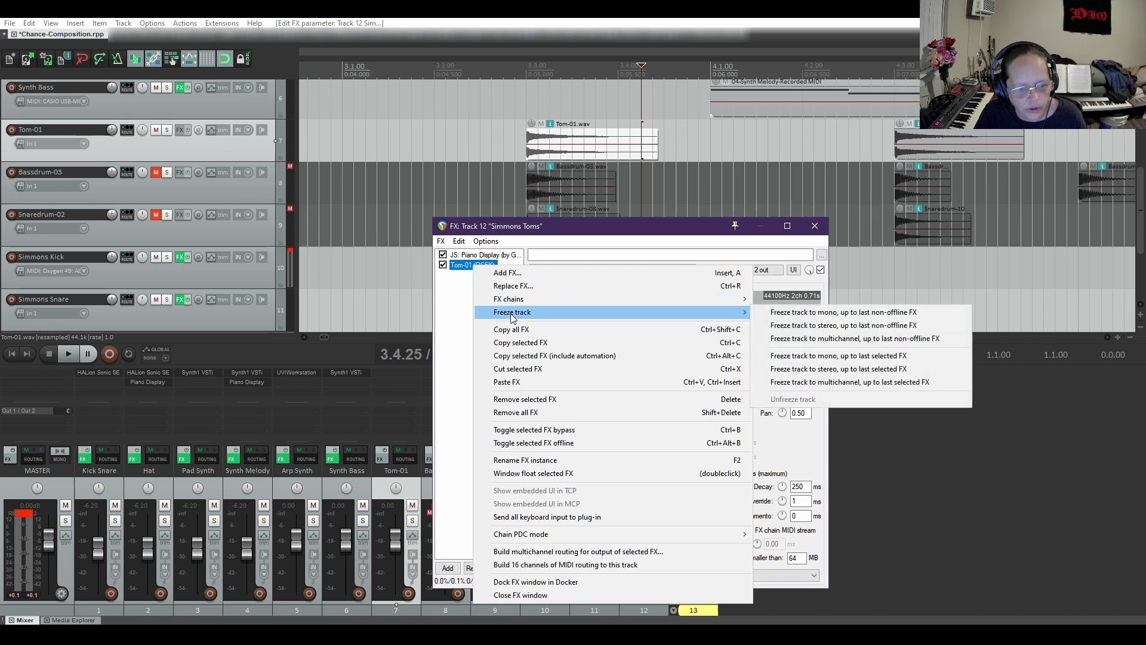
left_click(502, 348)
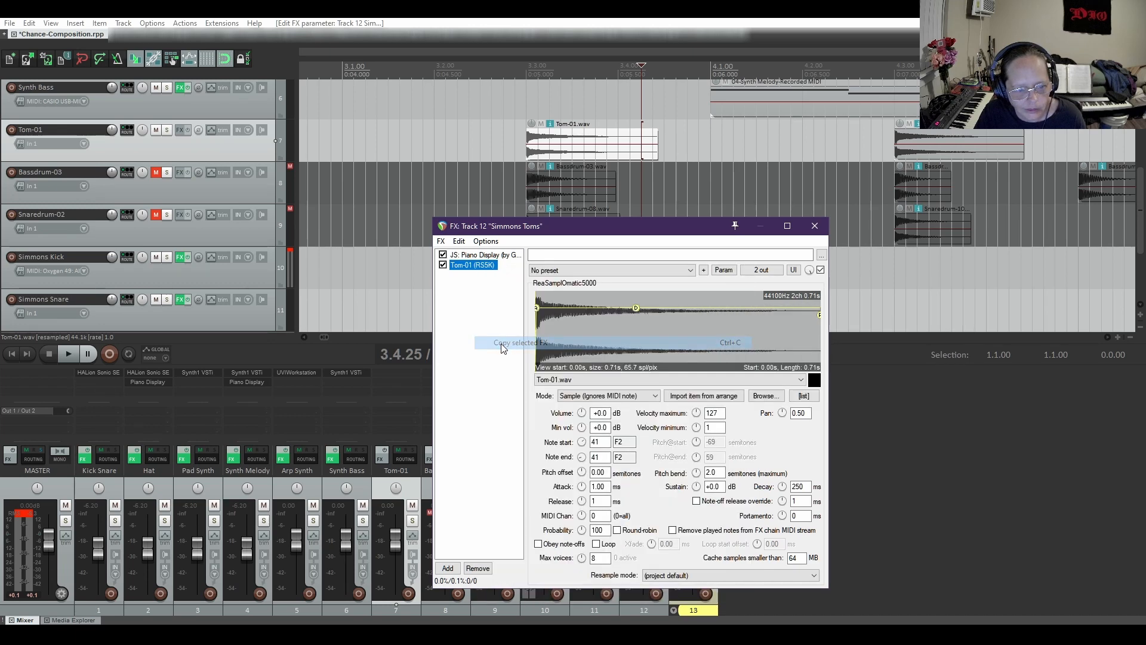
right_click(486, 307)
left_click(518, 403)
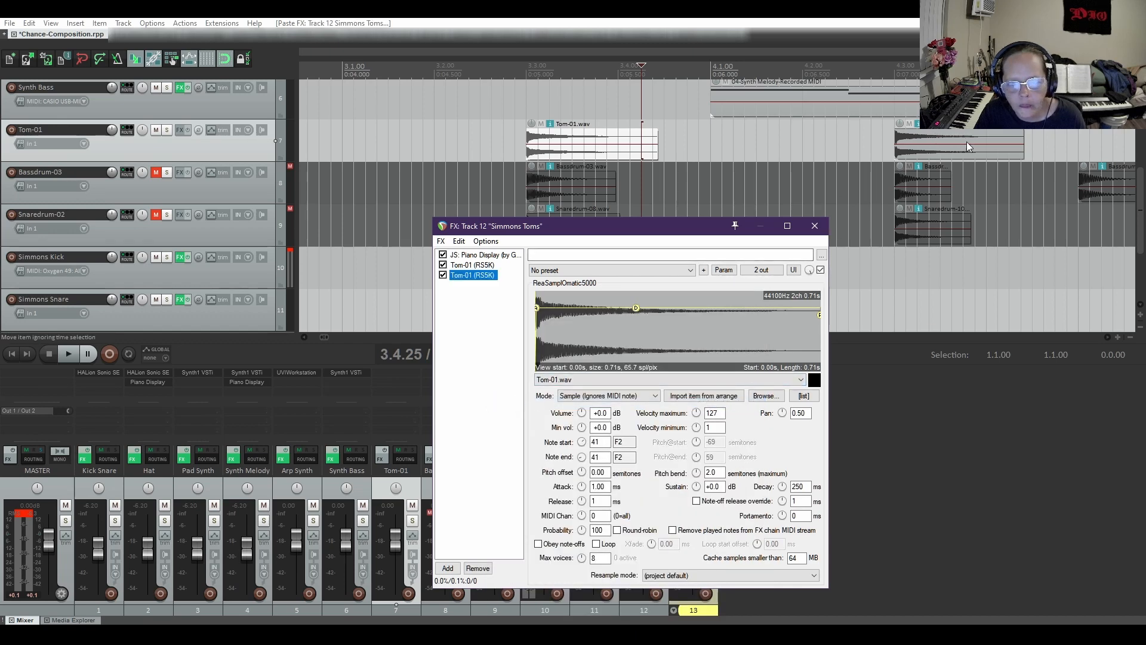
Load the Tom-03.wav item into the second tom sampler and set its note start and note end to 43 (G2)
left_click_drag(967, 144, 967, 142)
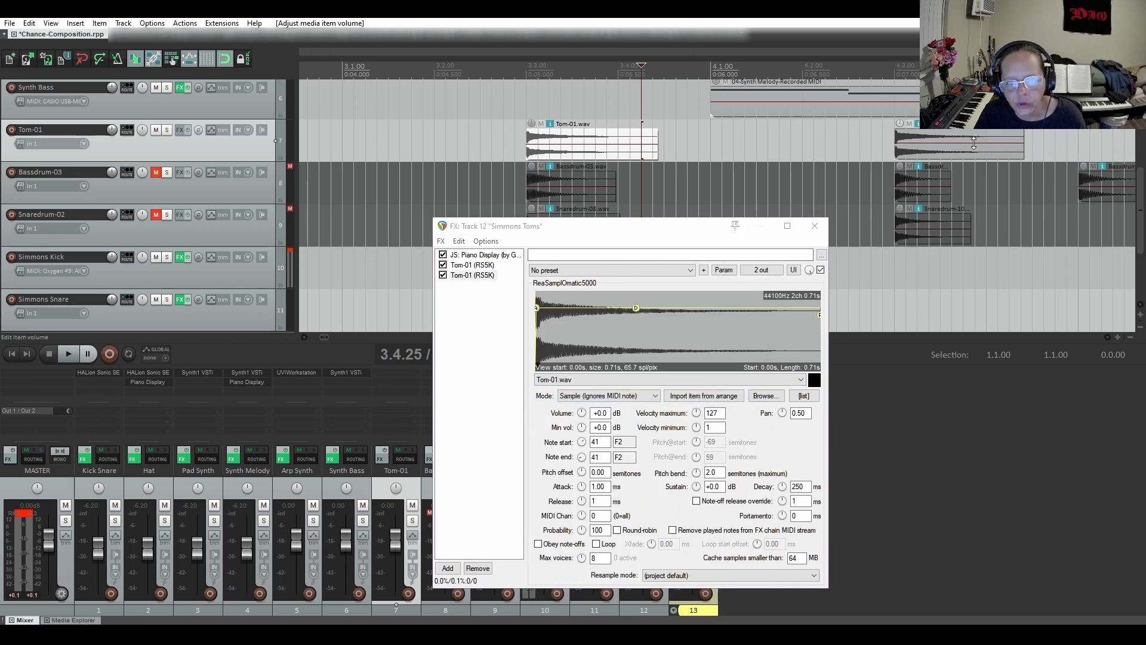
key("ctrl+z")
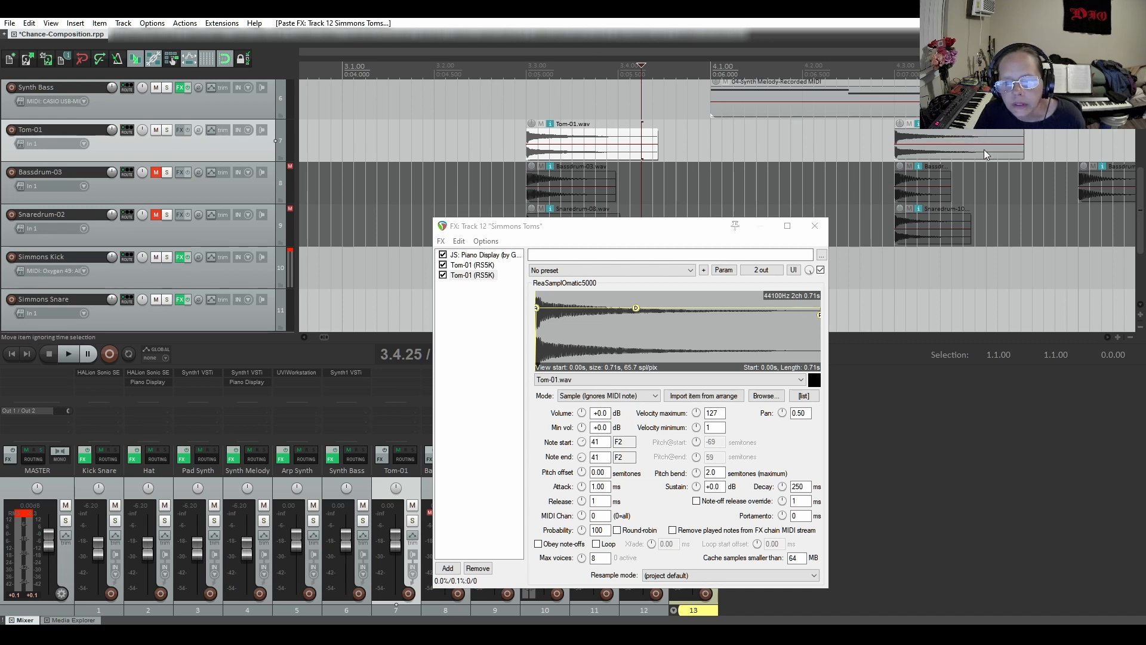
left_click(985, 155)
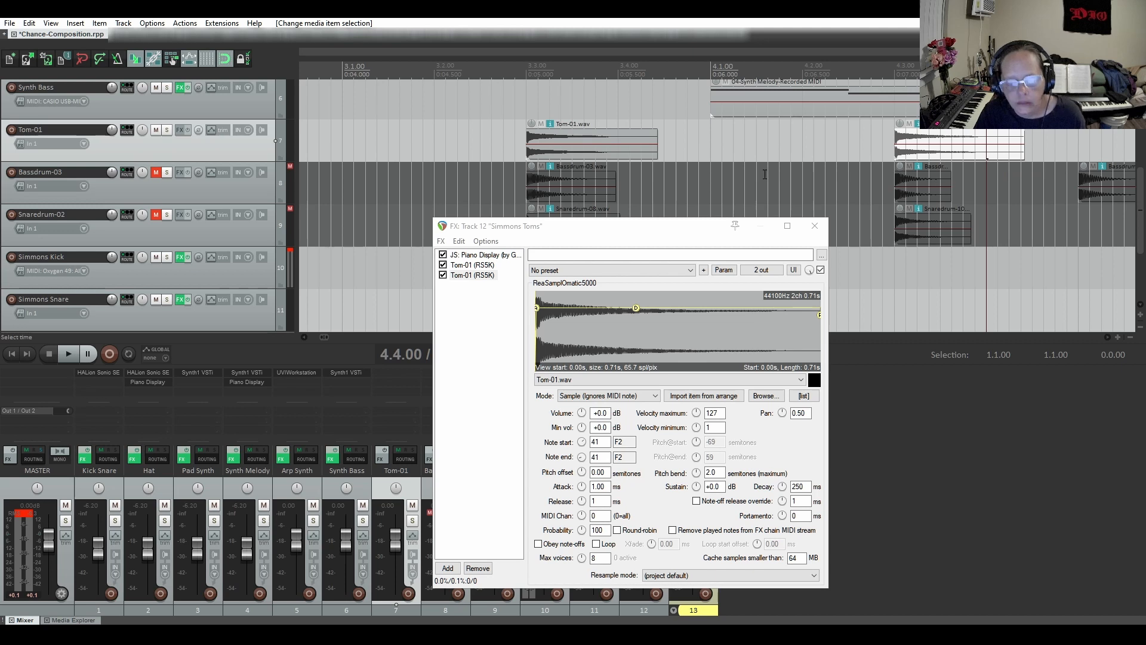
left_click(704, 396)
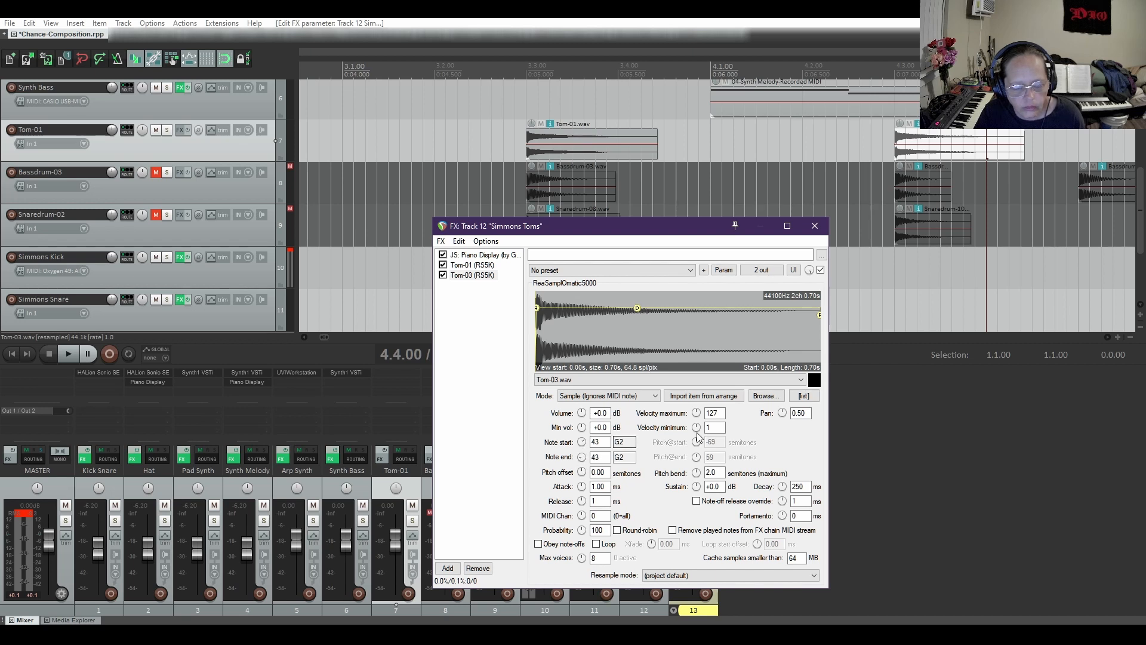
Duplicate the Tom-03 sampler within the Simmons Toms effect chain
right_click(479, 277)
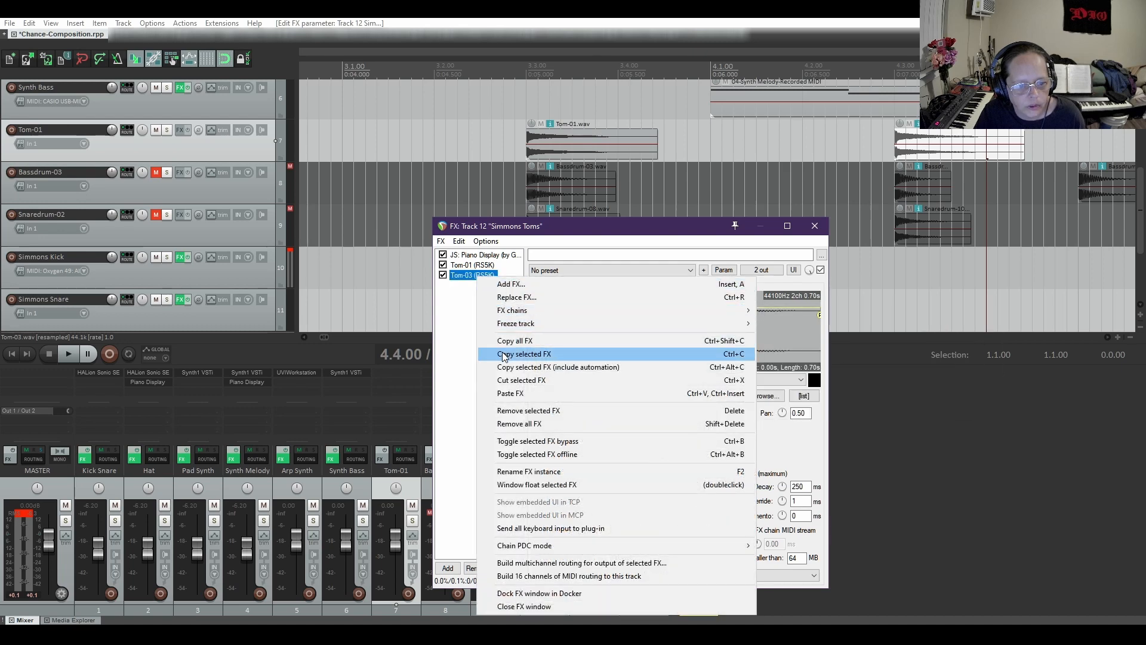
left_click(471, 325)
right_click(471, 325)
left_click(506, 403)
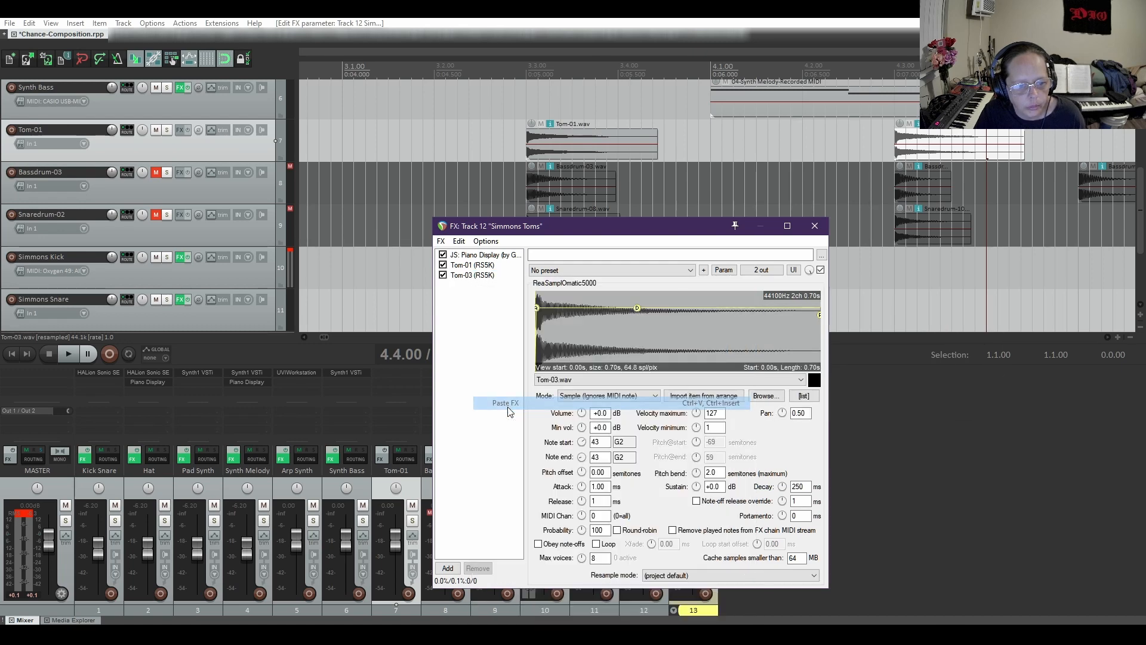
Load the Tom-06.wav item into the third tom sampler and set its note start and note end to 45 (A2)
left_click(1105, 338)
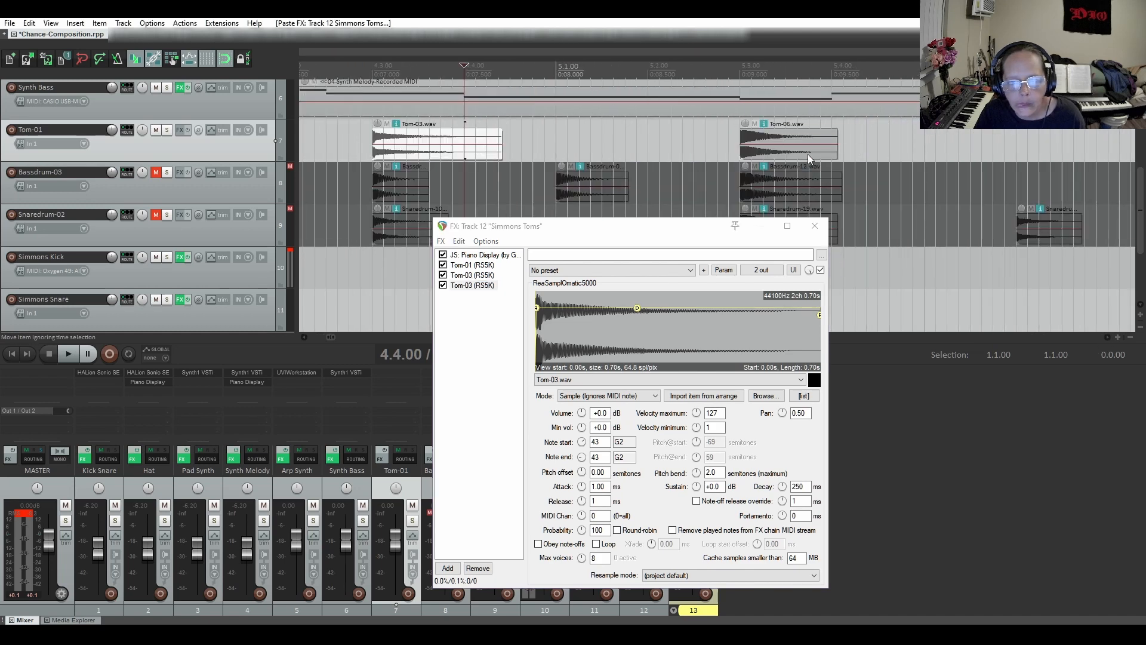
left_click(807, 154)
left_click(722, 398)
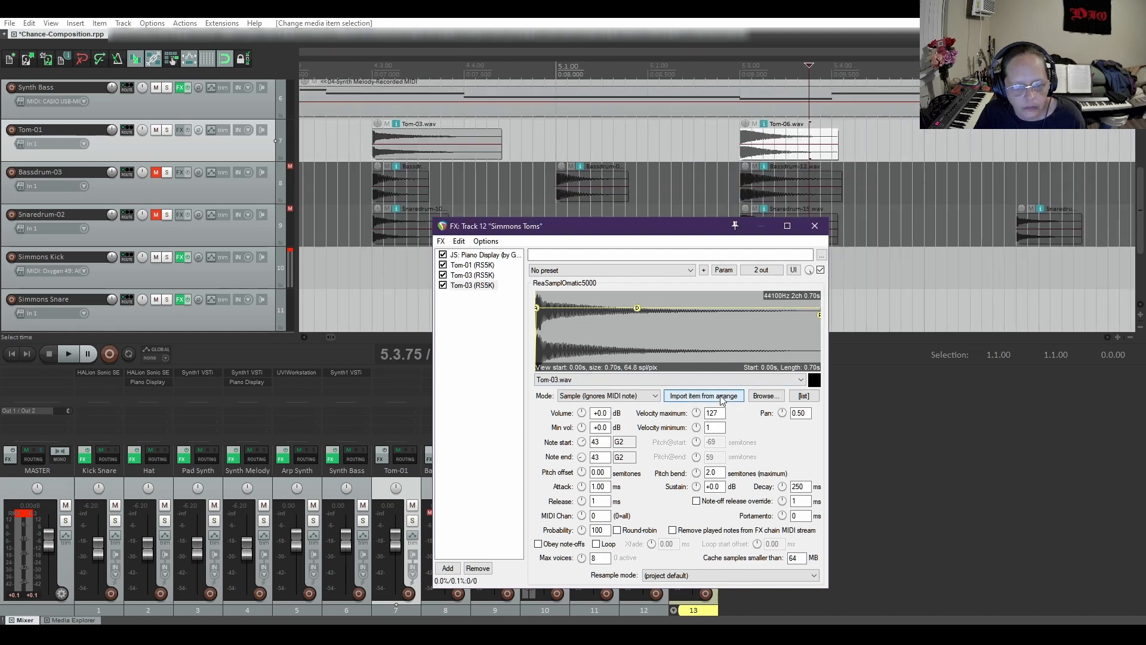
left_click(722, 399)
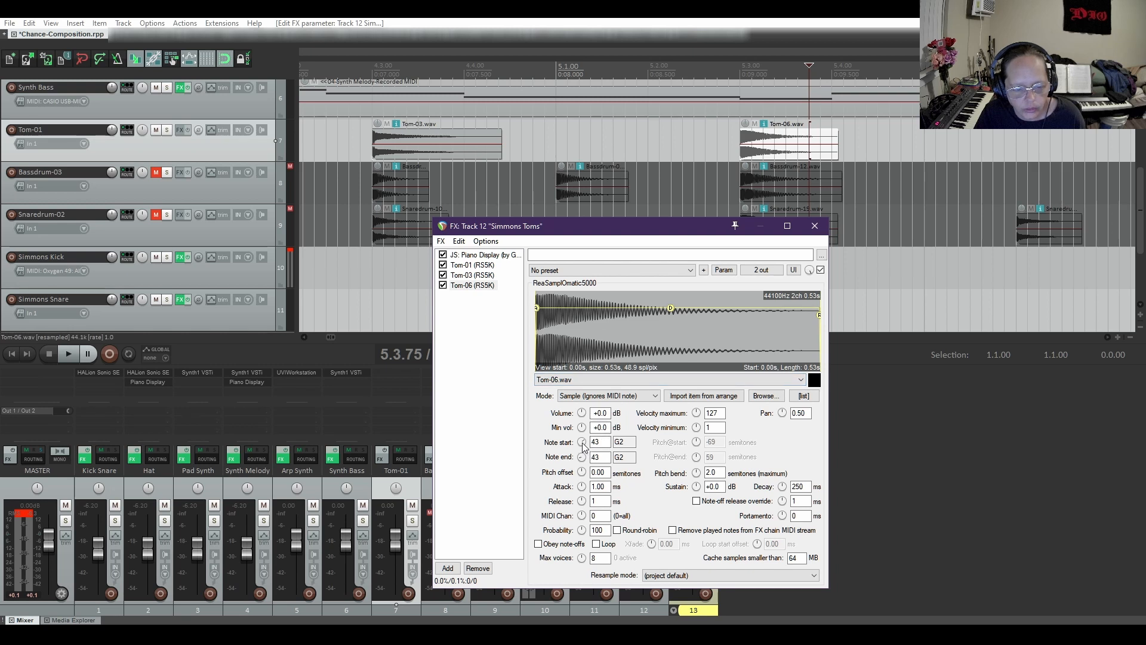
left_click_drag(581, 442, 581, 441)
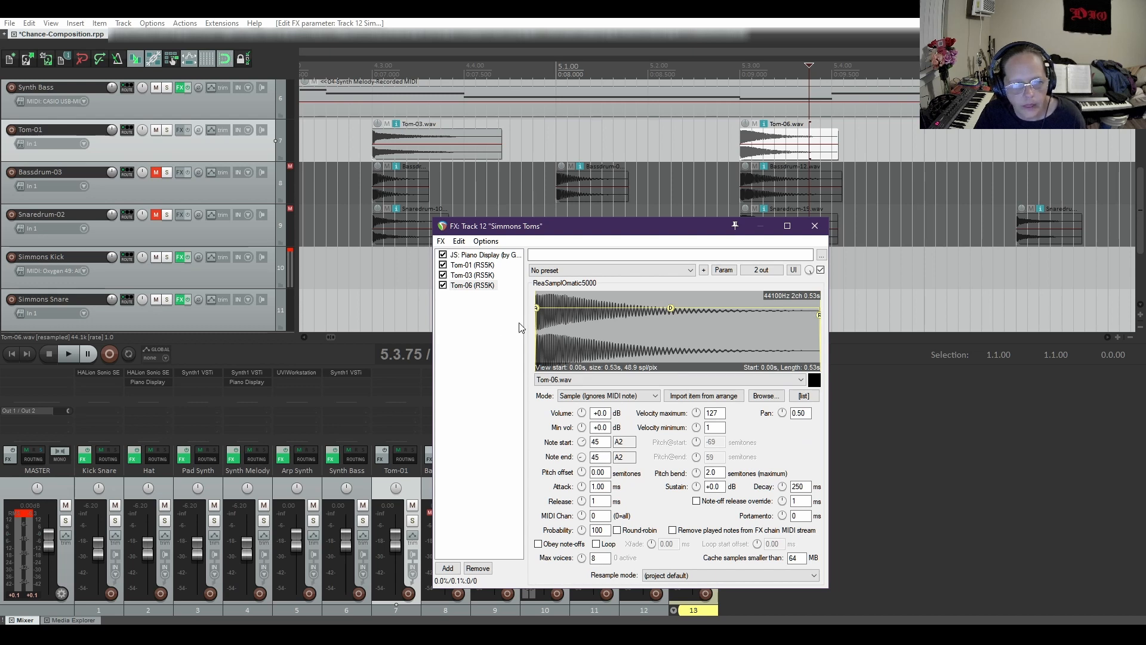
Mute the Tom-01 track and close the Simmons Toms effect chain window
left_click(155, 131)
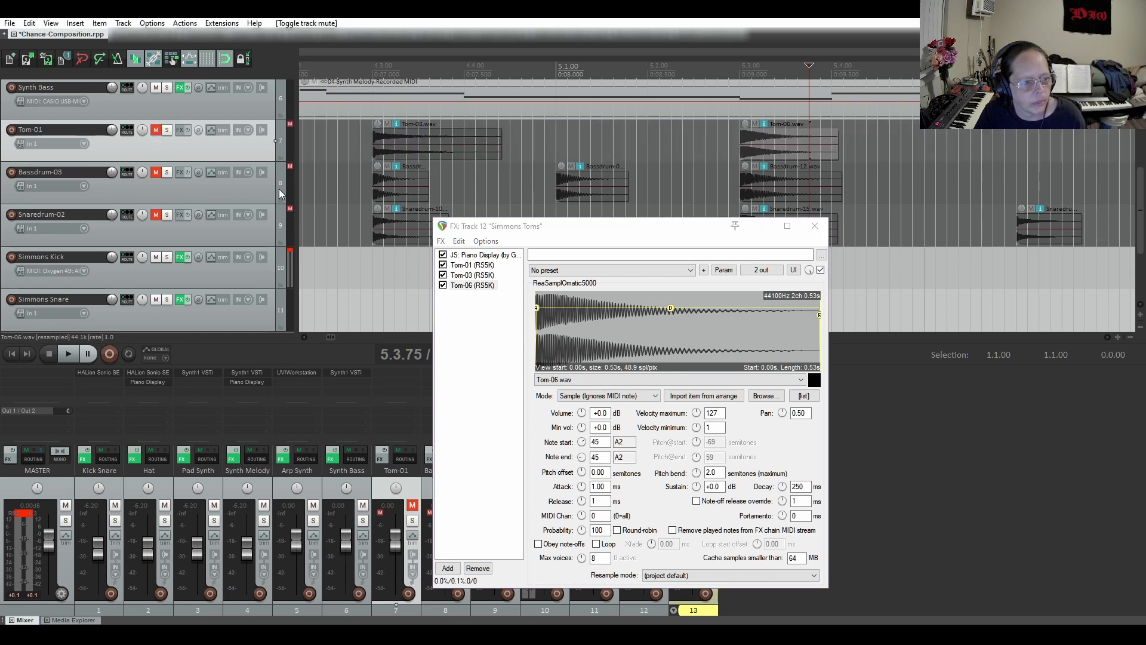
left_click(816, 226)
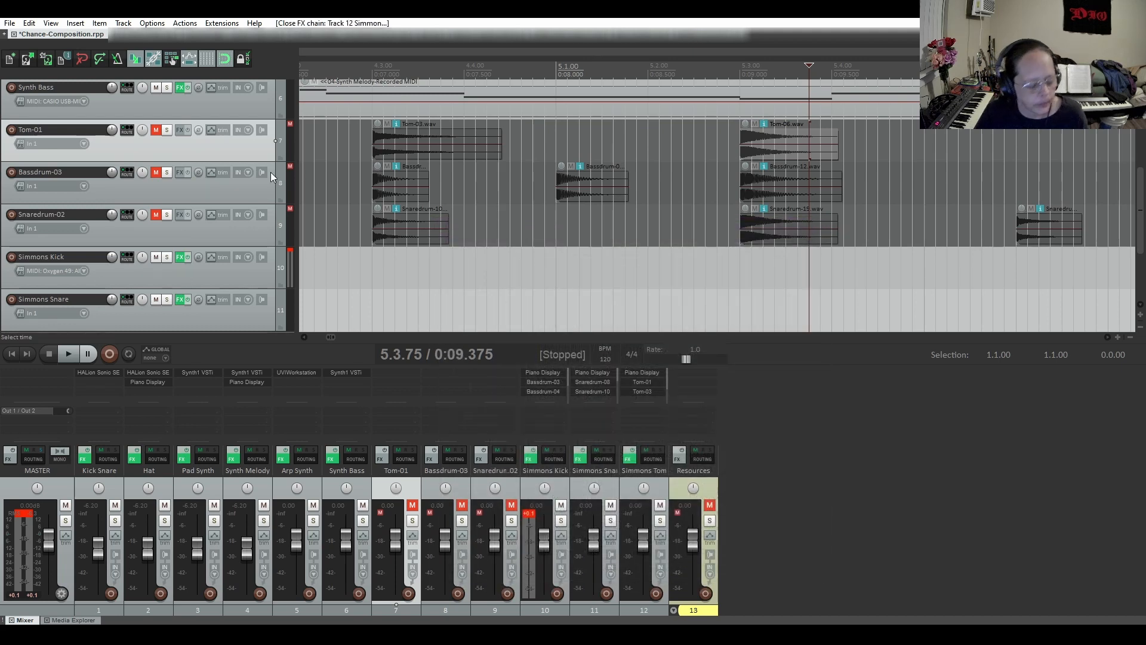
Move the Tom-01, Bassdrum-03 and Snaredrum-02 tracks below Resources and extend the expanded Resources folder to include them
left_click(242, 188)
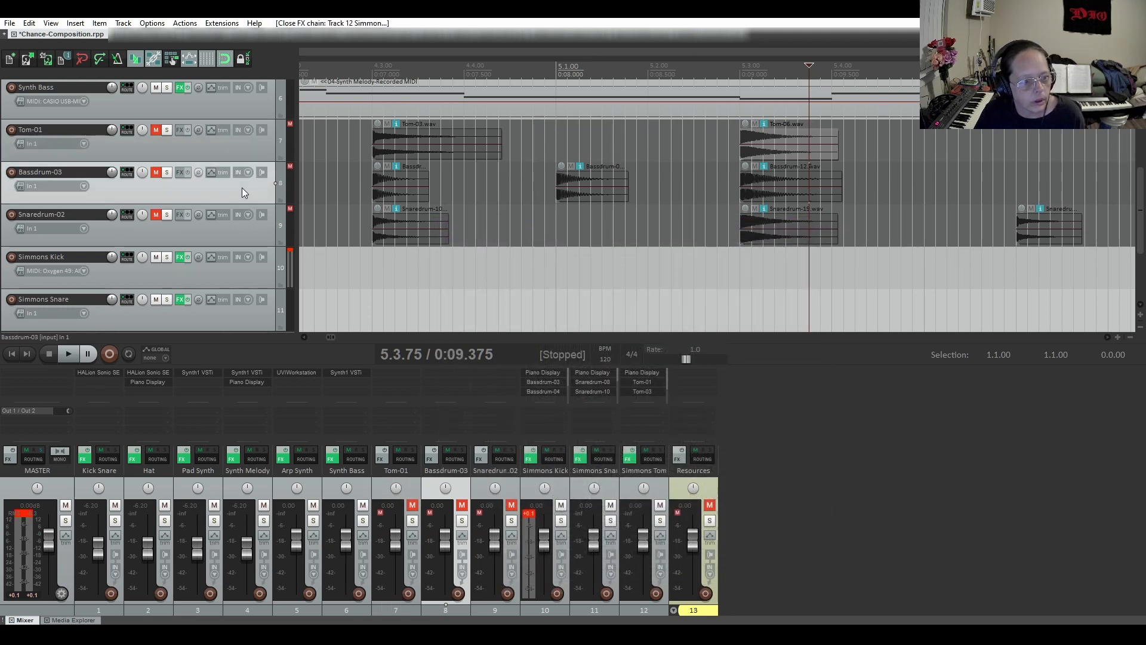
left_click(243, 143)
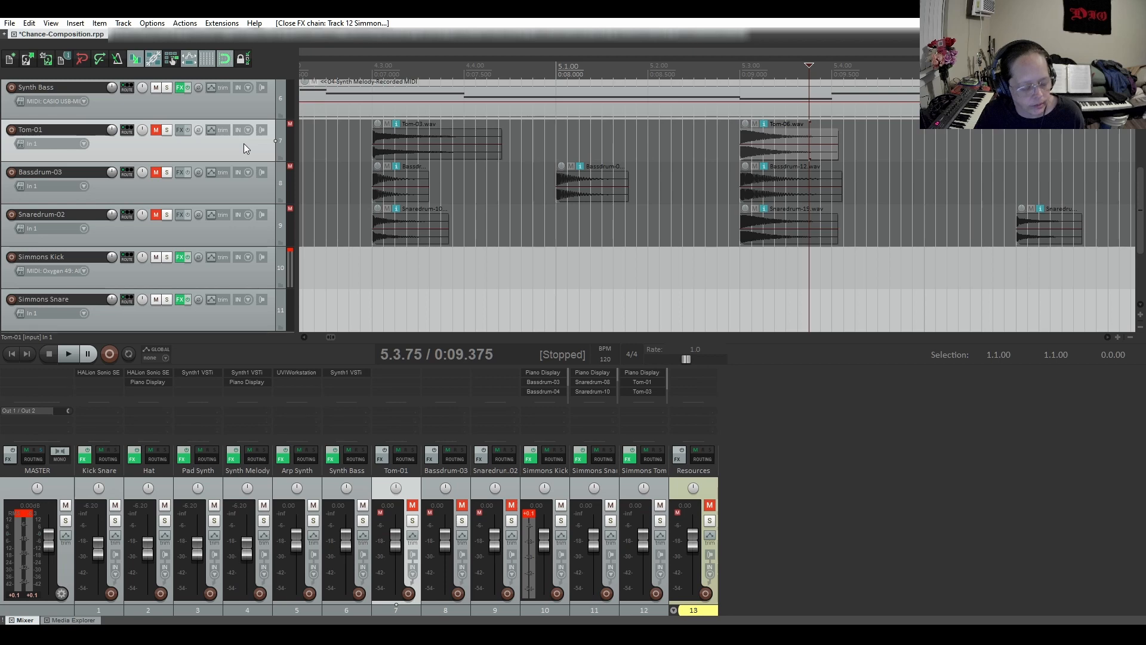
left_click(256, 231, "shift")
left_click_drag(246, 188, 252, 313)
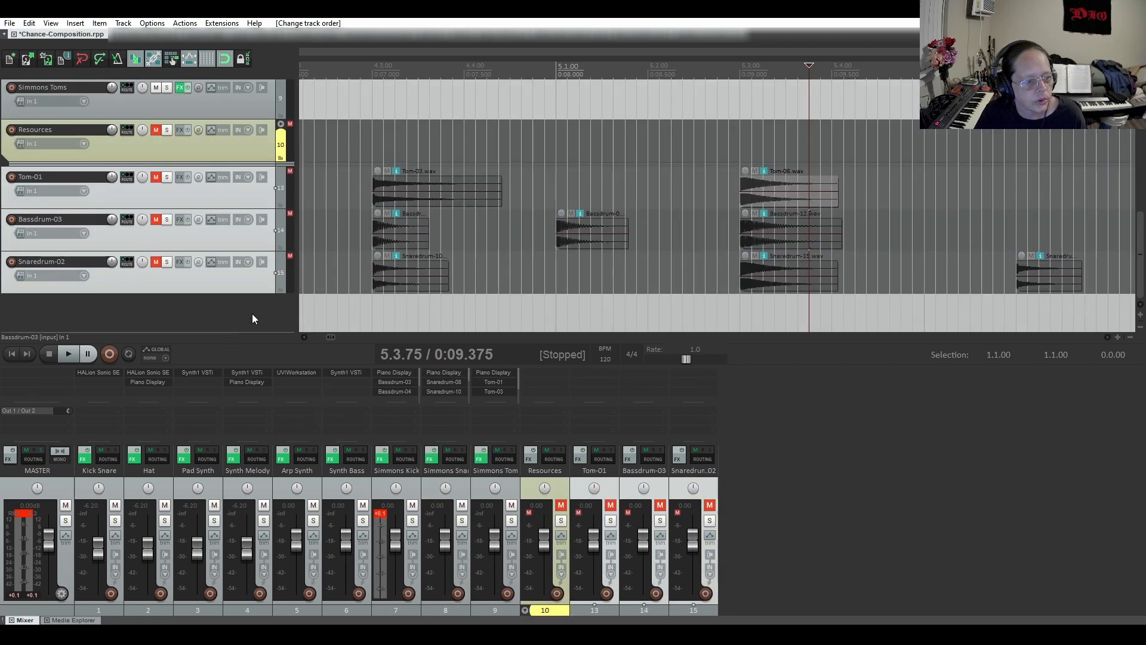
left_click(280, 125)
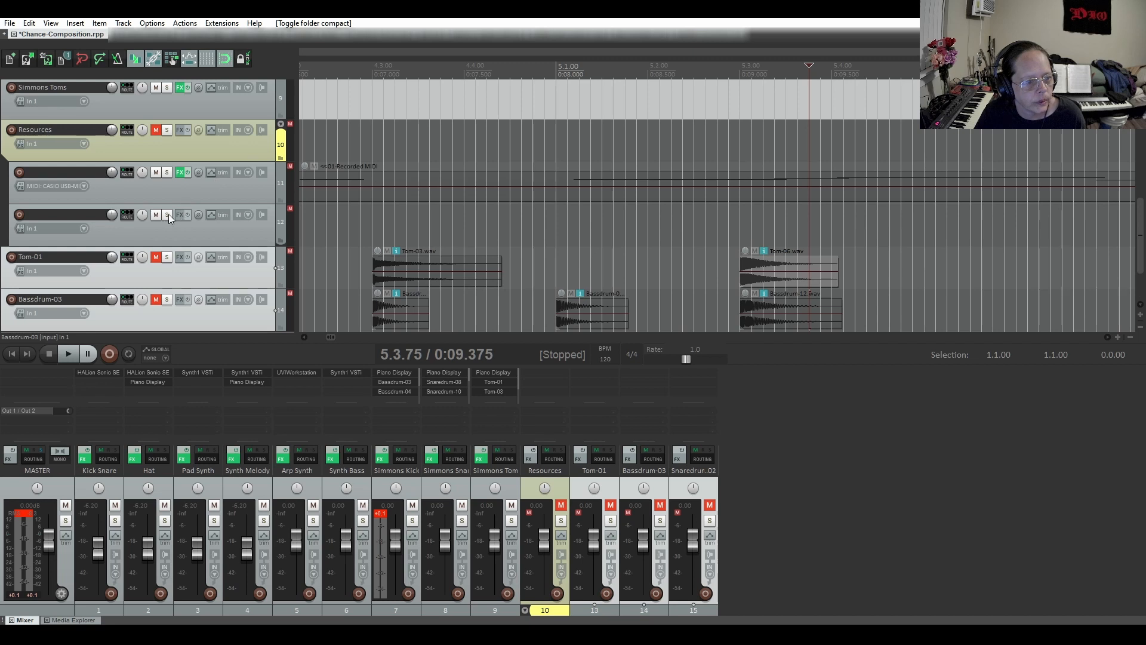
left_click(281, 242)
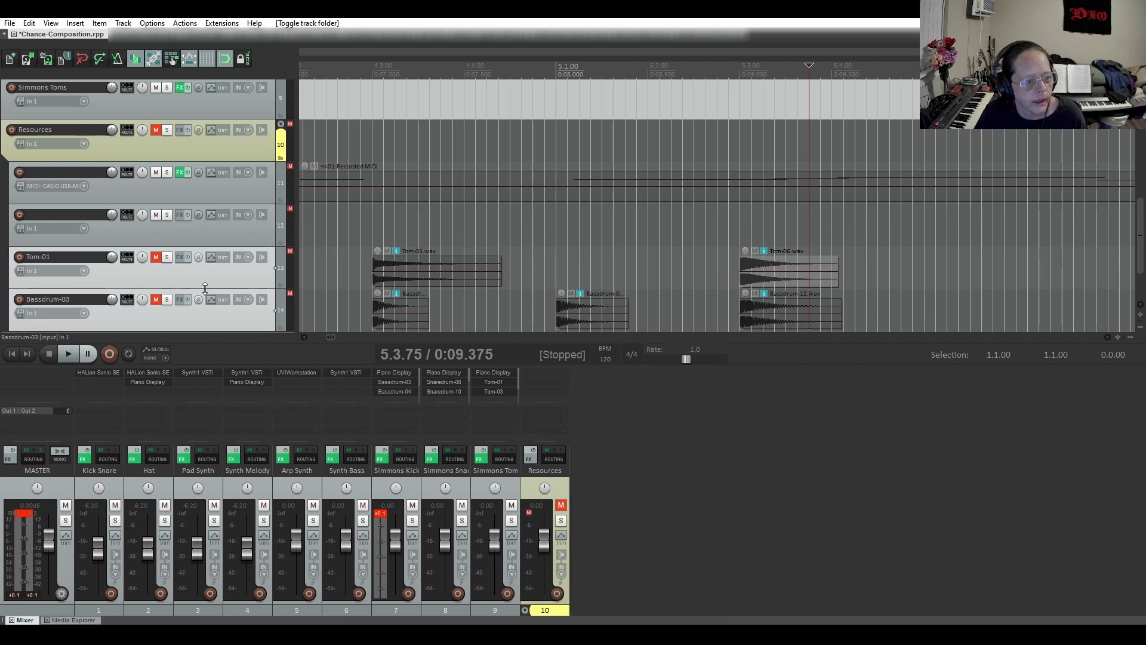
Unmute the Tom-01 track and collapse the Resources folder so its child tracks are hidden
left_click(155, 257)
scroll(187, 240, "up", 1)
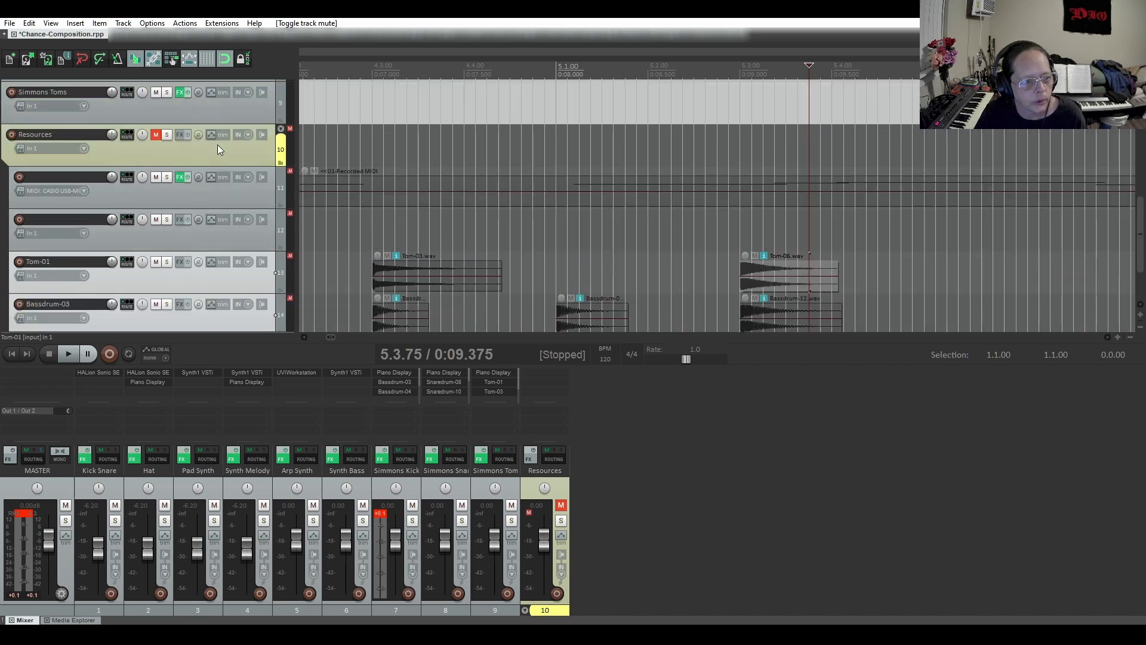
left_click(280, 129)
left_click(280, 129)
scroll(227, 210, "up", 4)
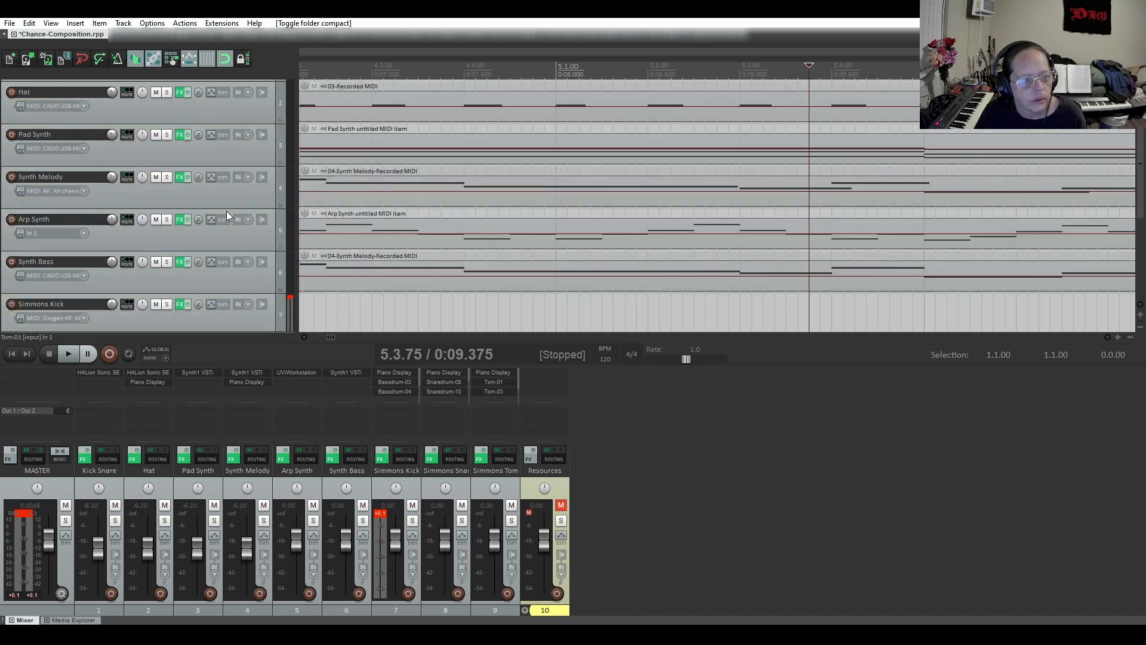
Record-arm Simmons Snare and Simmons Kick one at a time to check their inputs, disarming each one
scroll(435, 160, "down", 4)
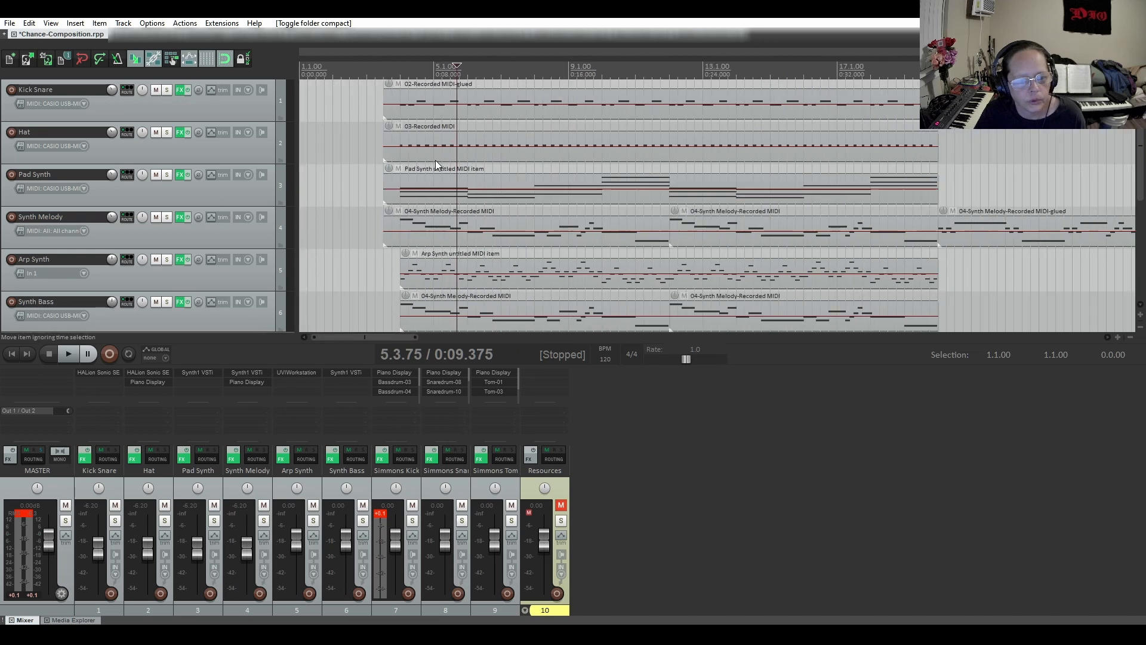
scroll(166, 185, "down", 4)
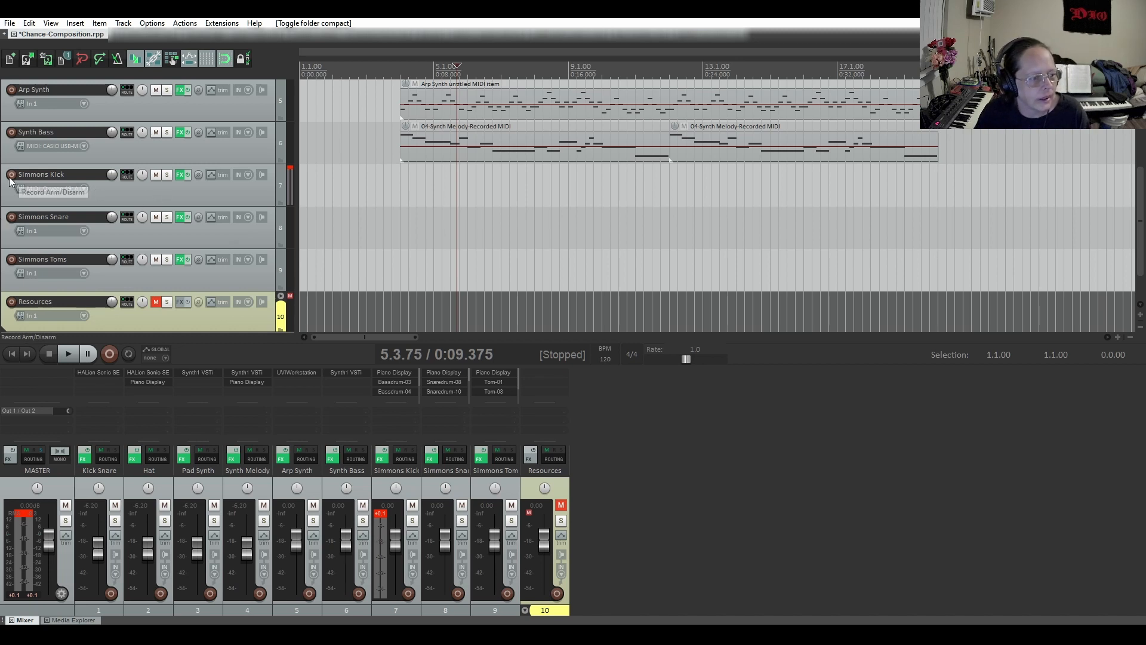
left_click(10, 220)
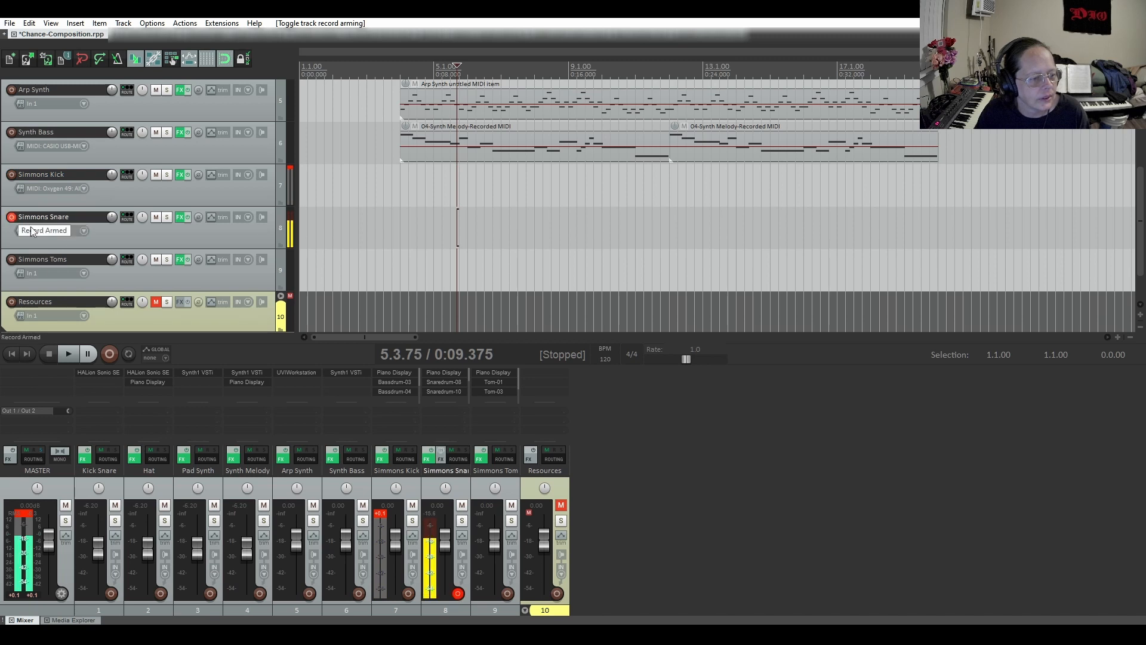
left_click(11, 221)
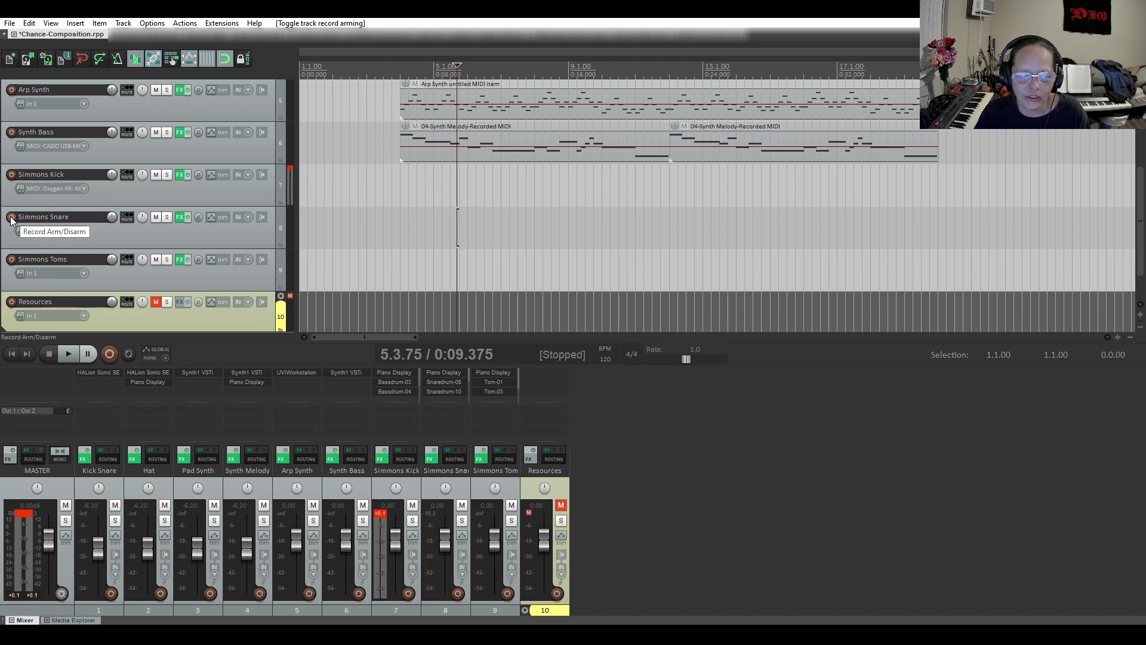
left_click(11, 176)
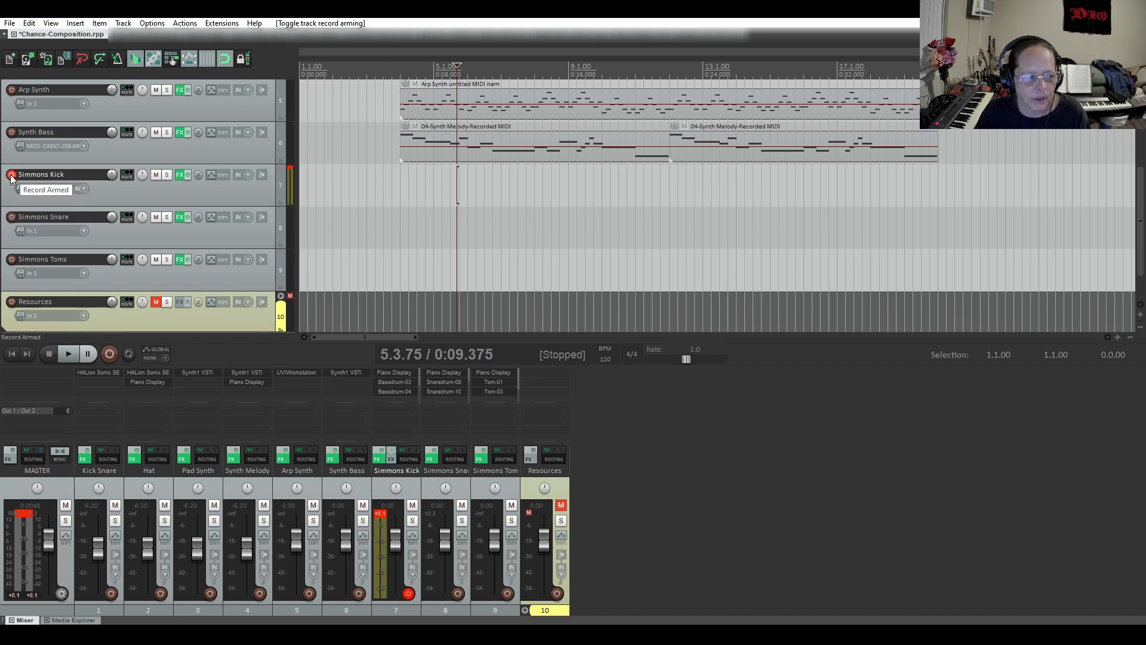
left_click(11, 178)
Set the Simmons Snare track's record input to MIDI from Oxygen 49 on all channels
right_click(9, 219)
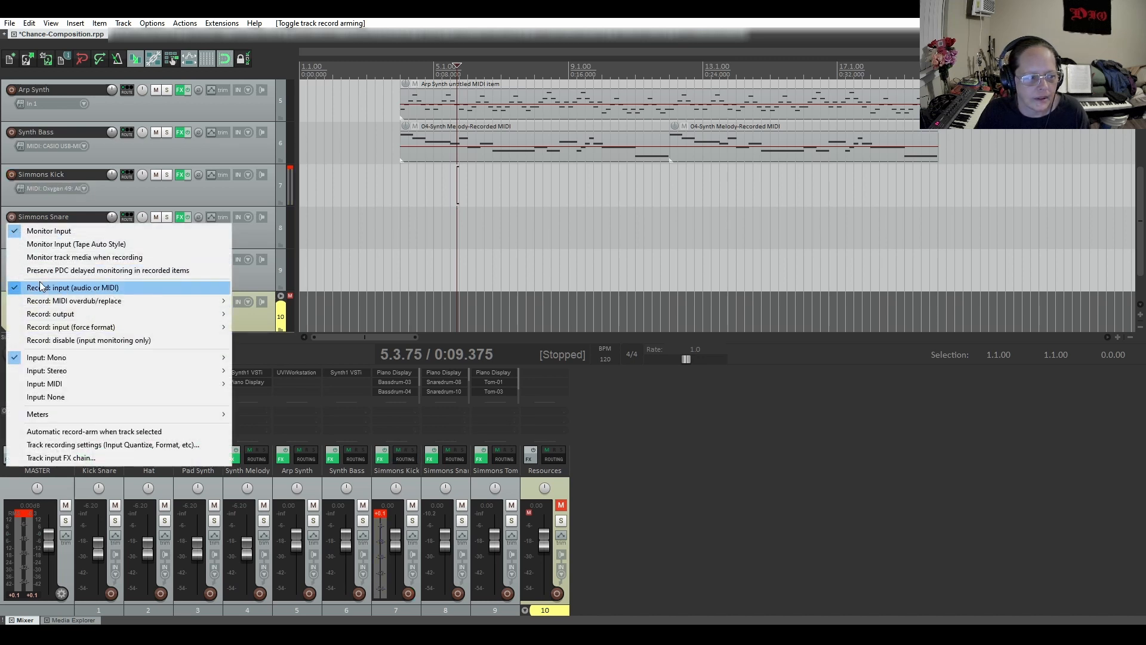
mouse_move(63, 384)
mouse_move(278, 398)
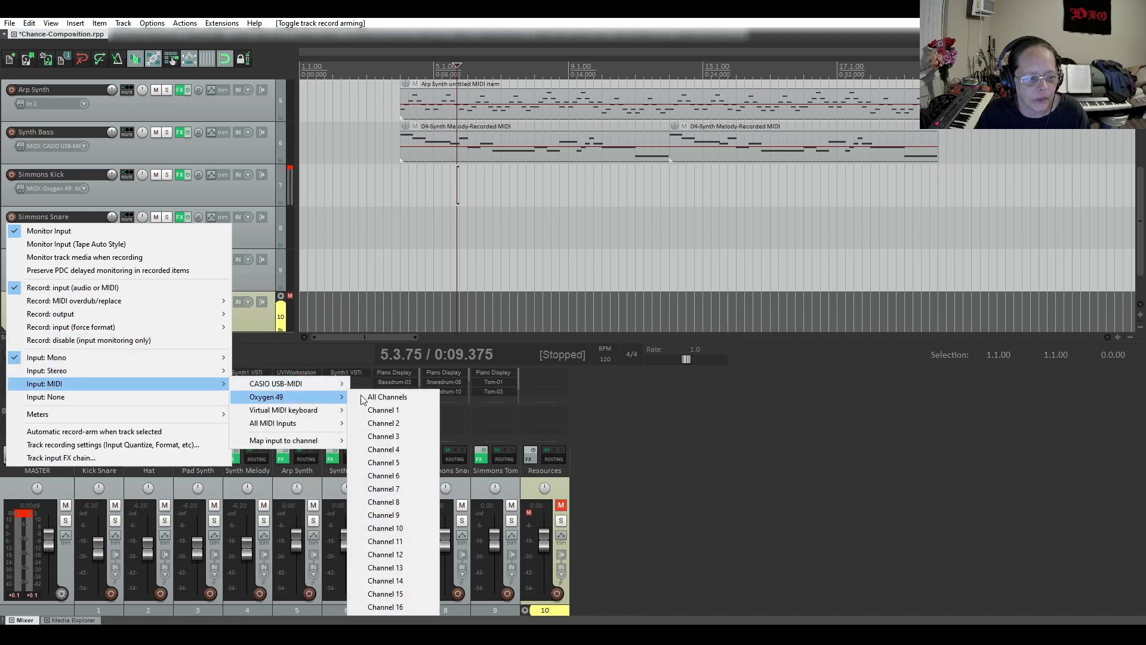
left_click(394, 398)
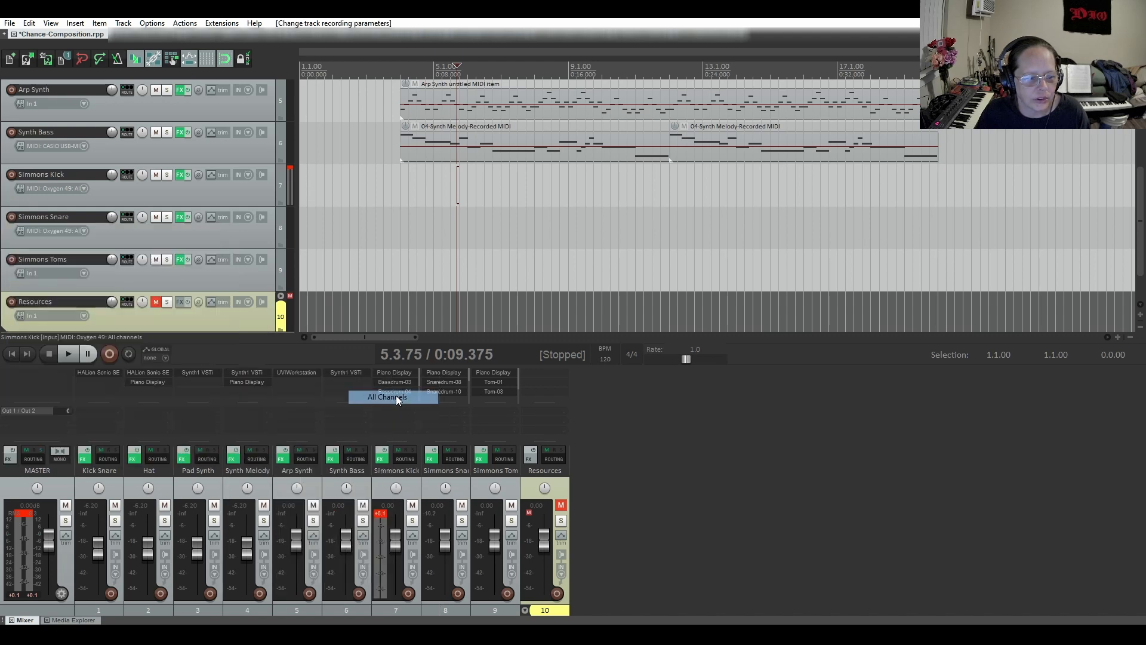
Set the Simmons Toms track's record input to MIDI from Oxygen 49 on all channels
right_click(10, 261)
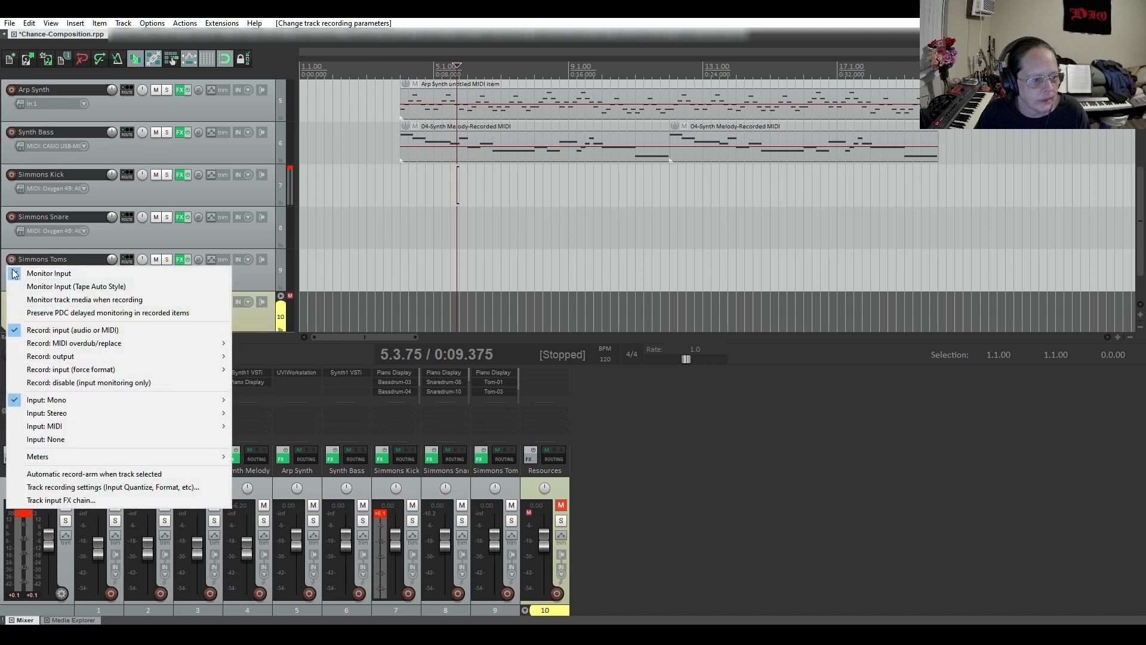
mouse_move(177, 430)
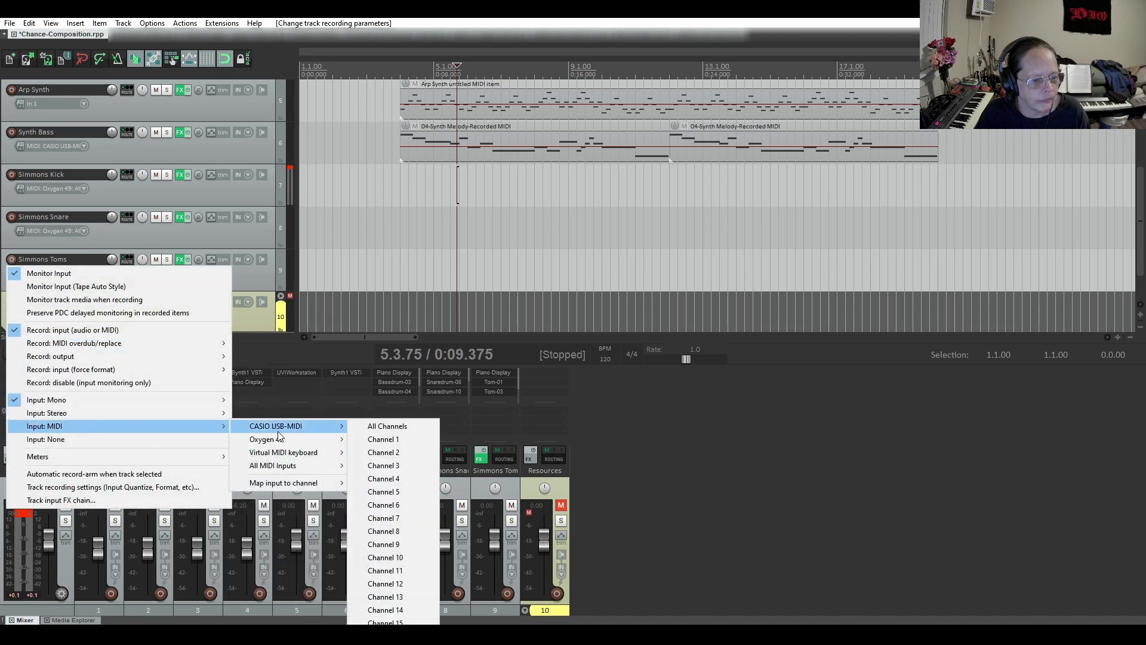
mouse_move(257, 439)
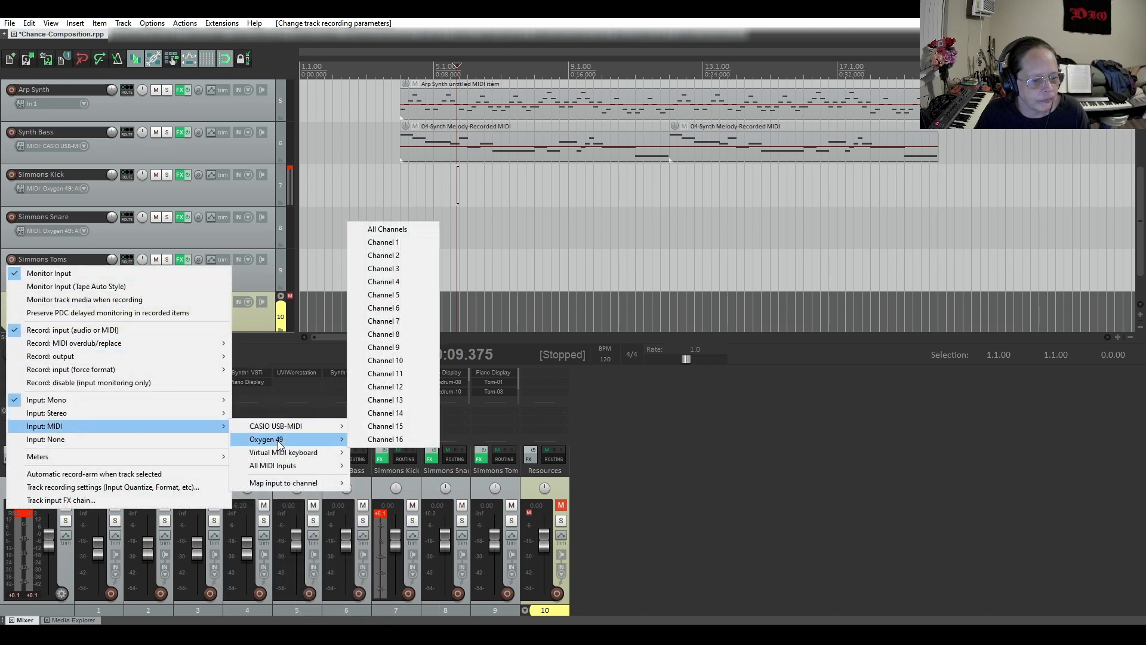
left_click(387, 229)
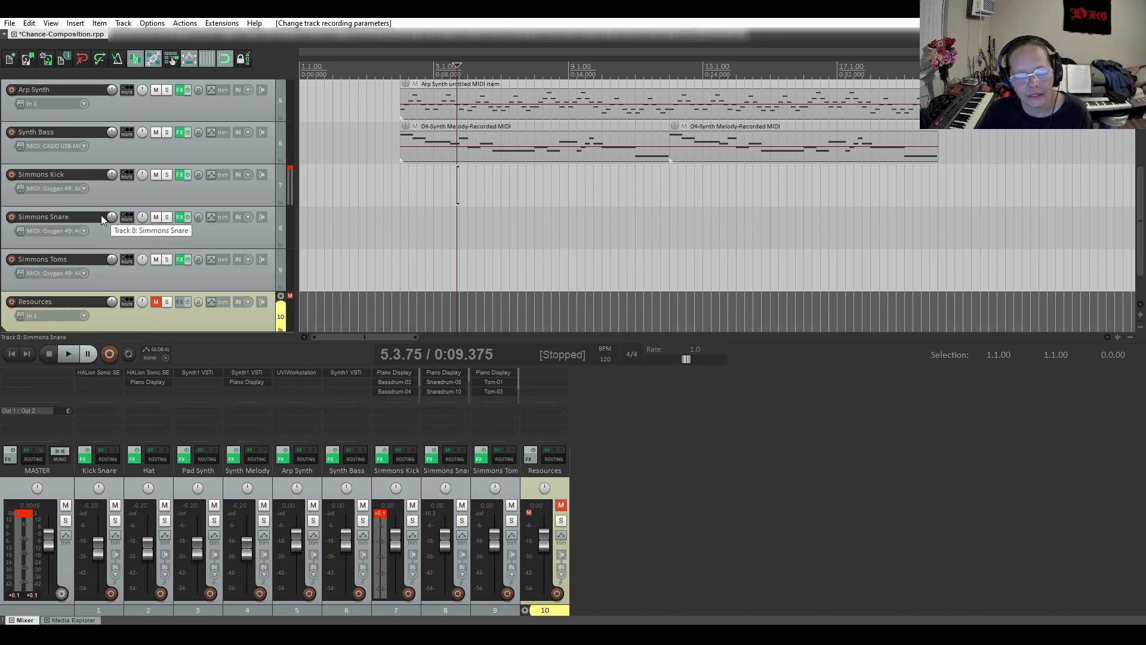
Audition the Simmons Kick, Snare and Toms samples by record-arming and disarming each track in turn
left_click(11, 176)
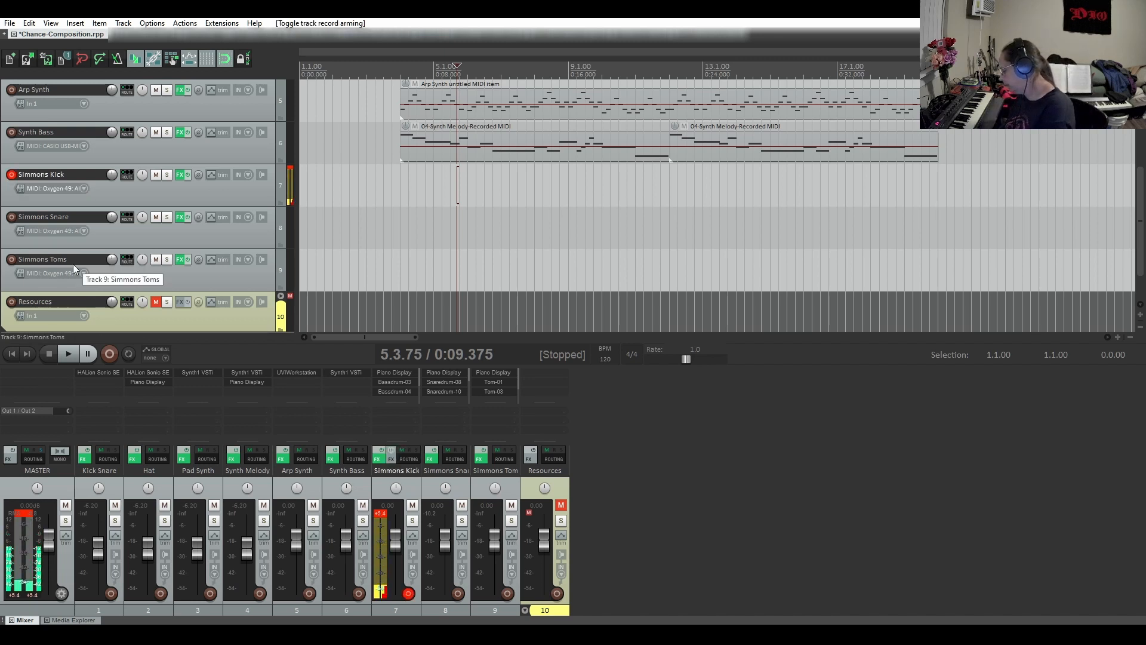
left_click(11, 176)
left_click(11, 217)
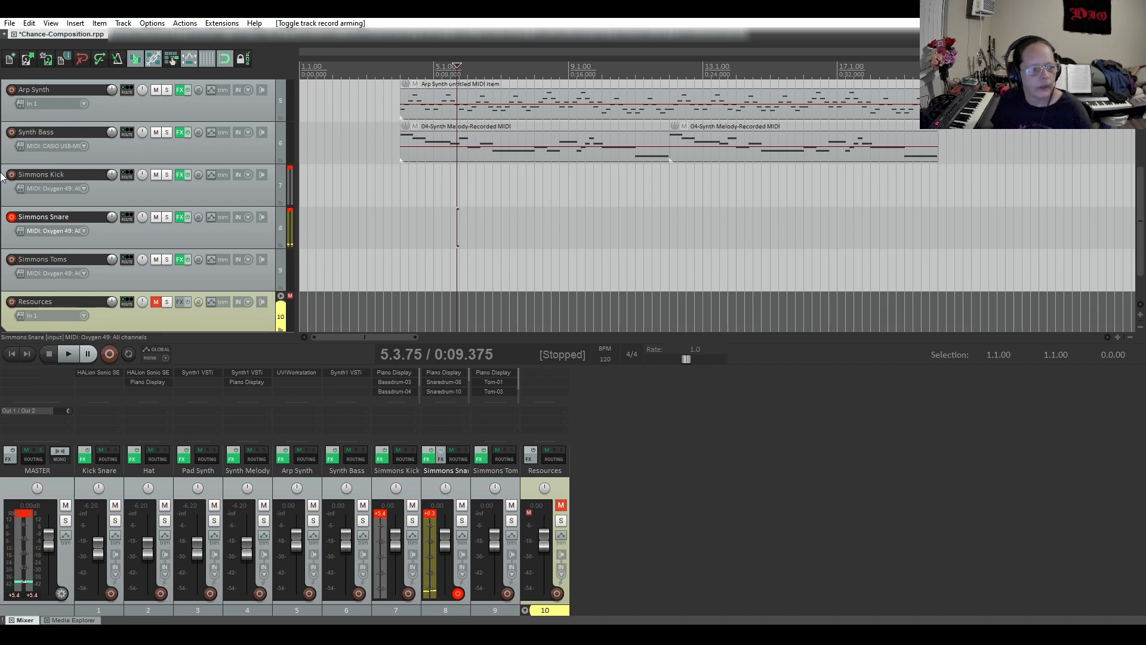
left_click(11, 218)
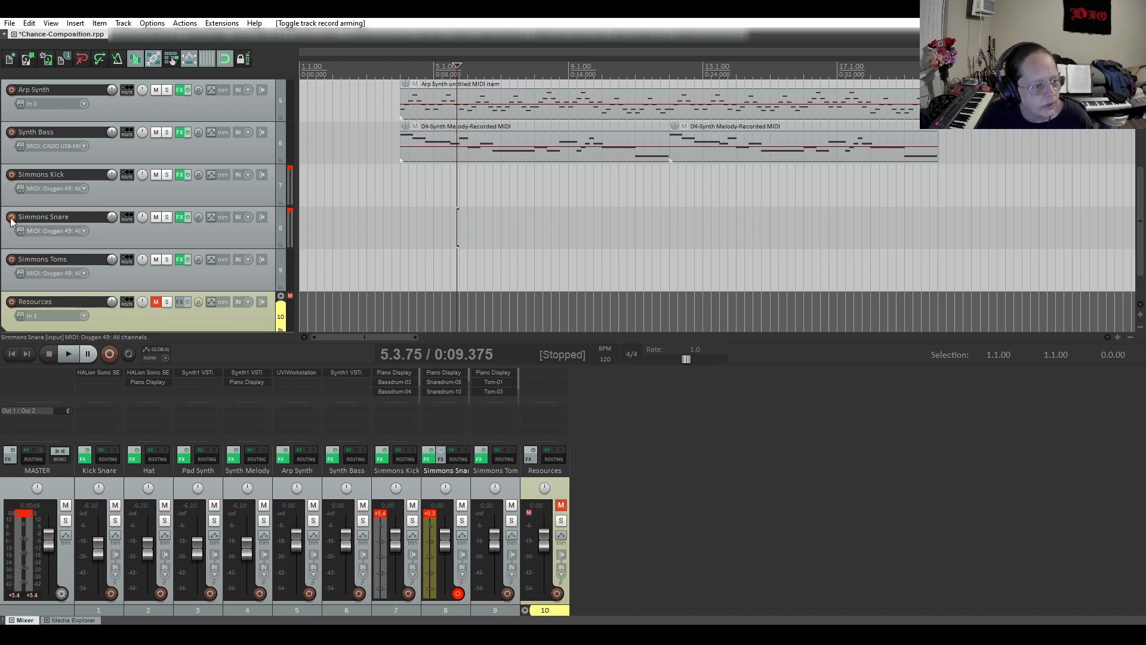
left_click(11, 259)
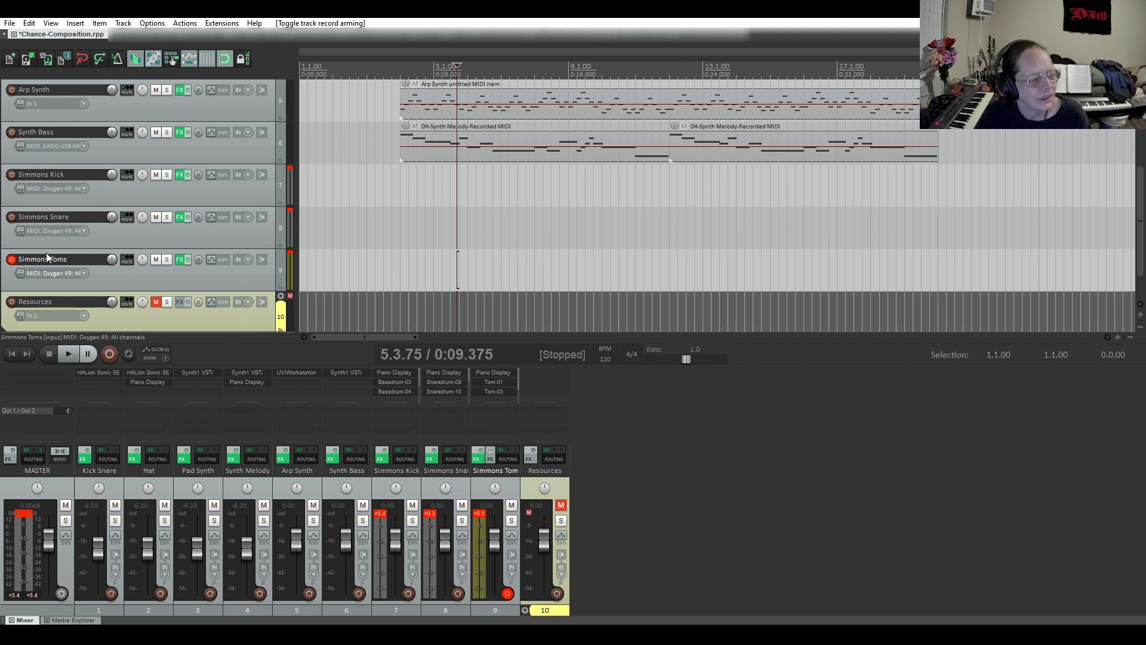
left_click(11, 261)
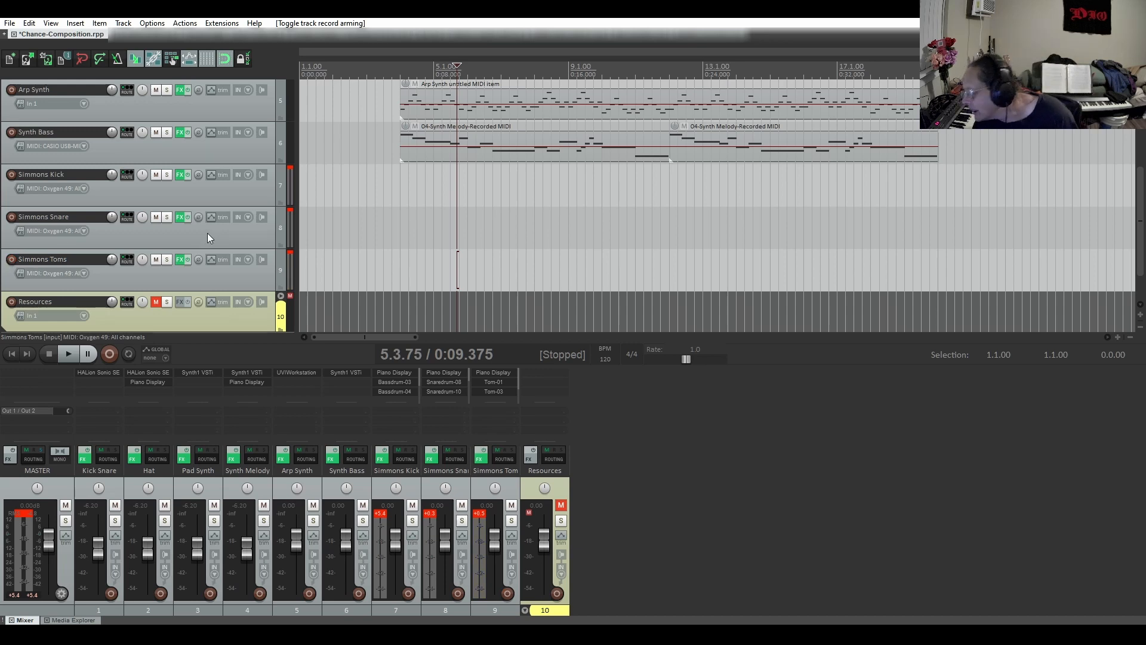
Record-arm Simmons Toms, play the arrangement from the start of the Hat item at 3.3.00, and stop playback
scroll(185, 220, "up", 4)
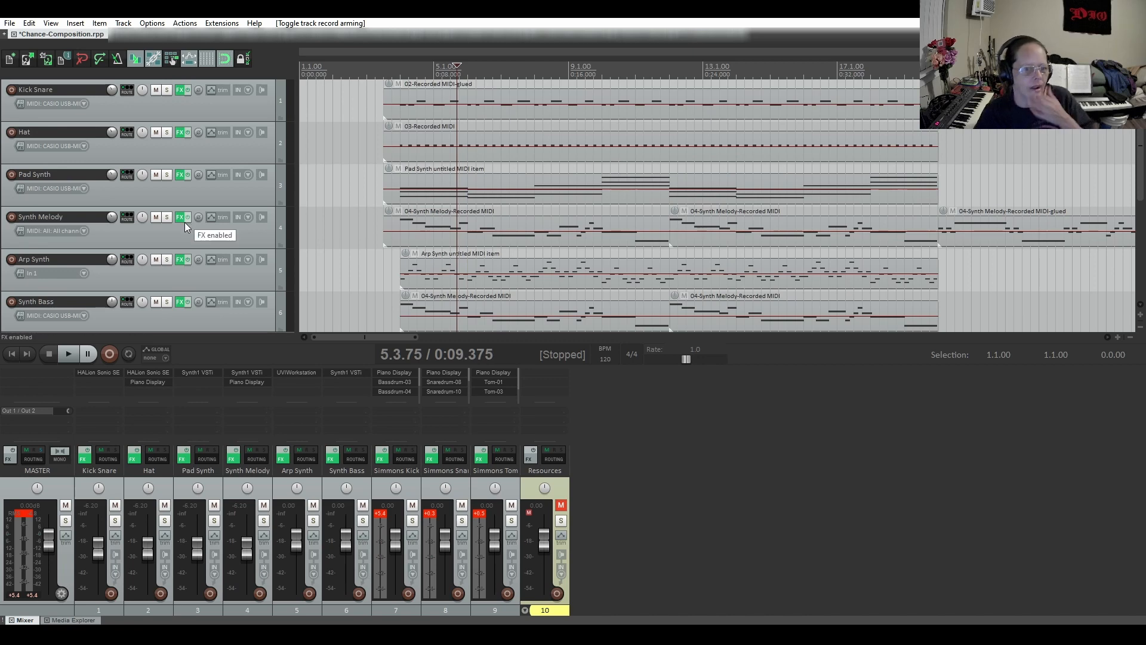
scroll(184, 222, "down", 1)
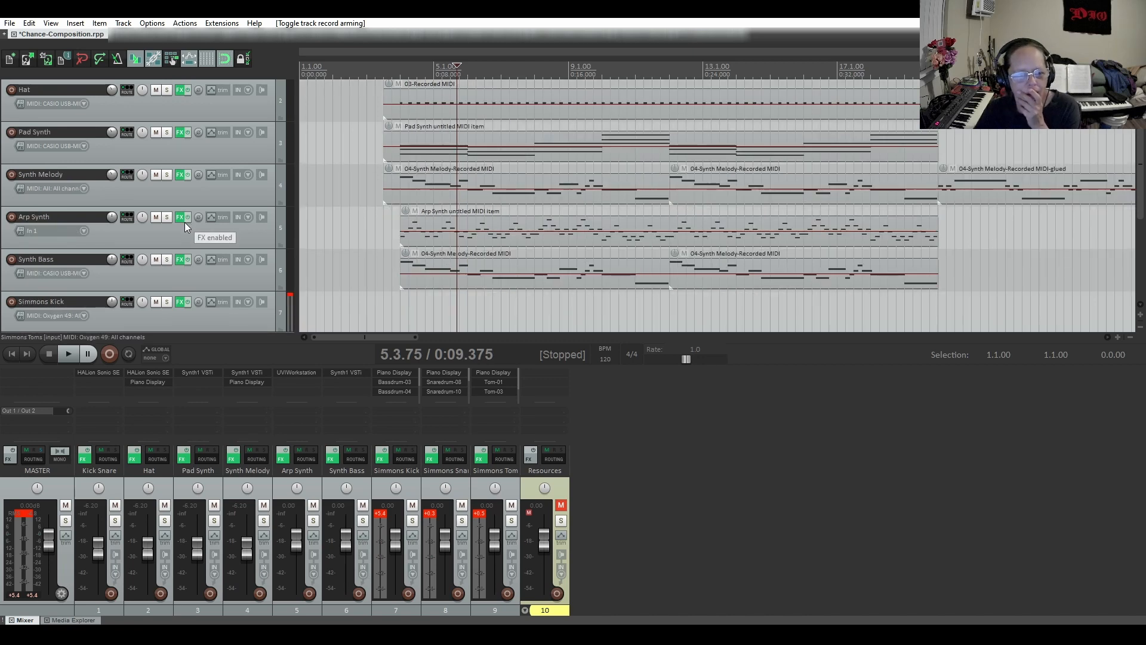
left_click(387, 112)
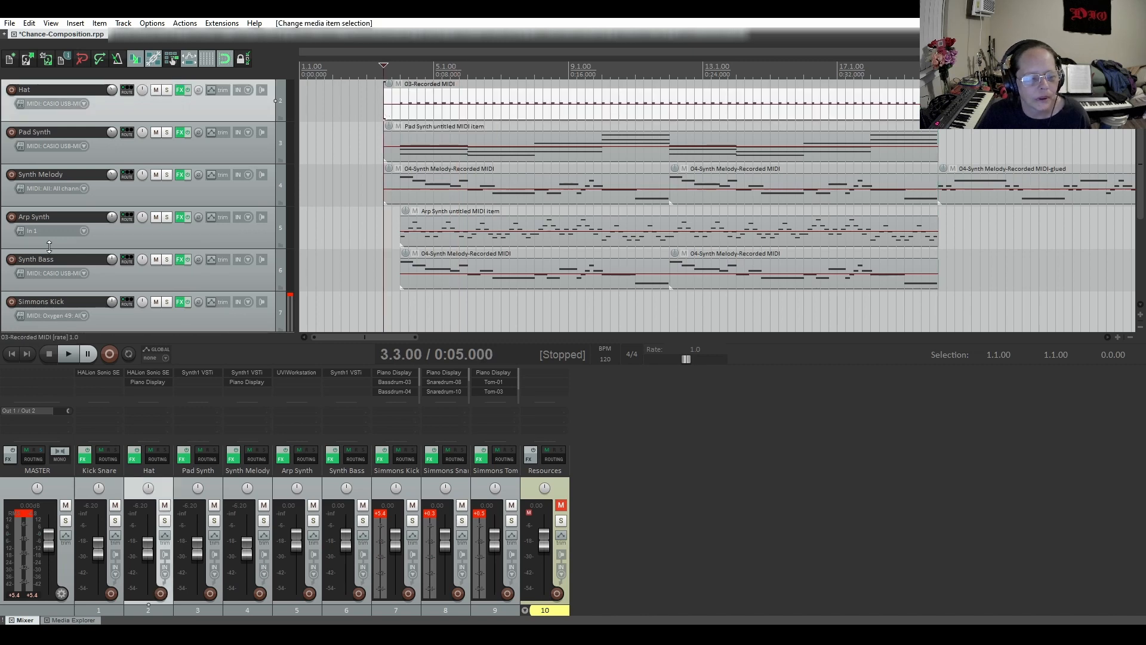
scroll(4, 291, "down", 2)
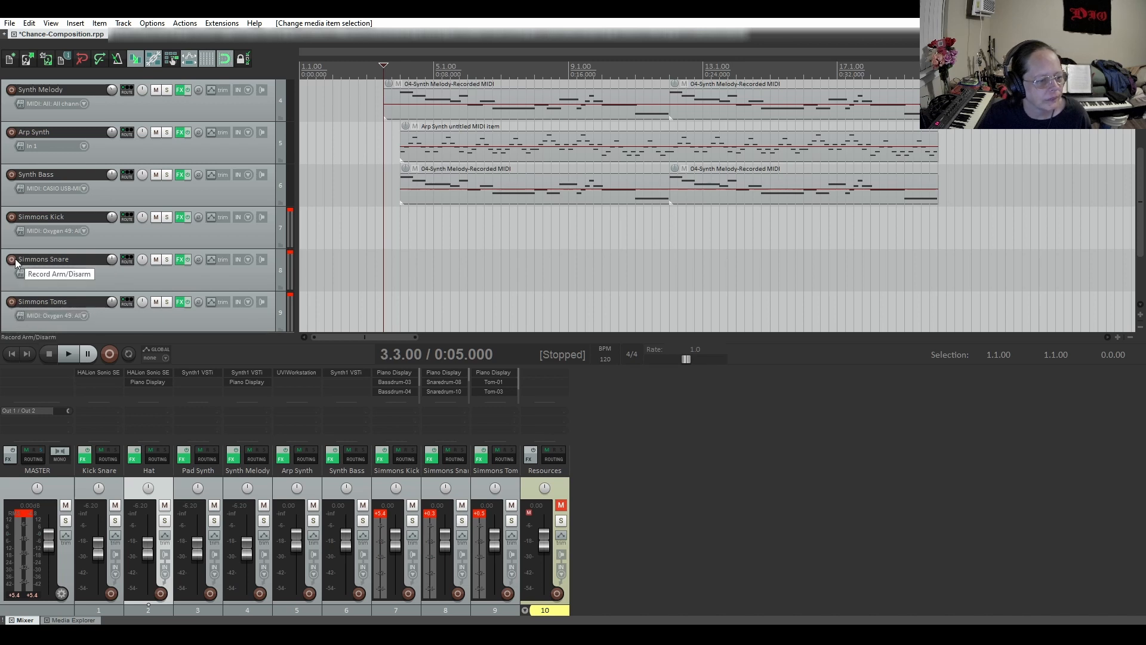
left_click(11, 303)
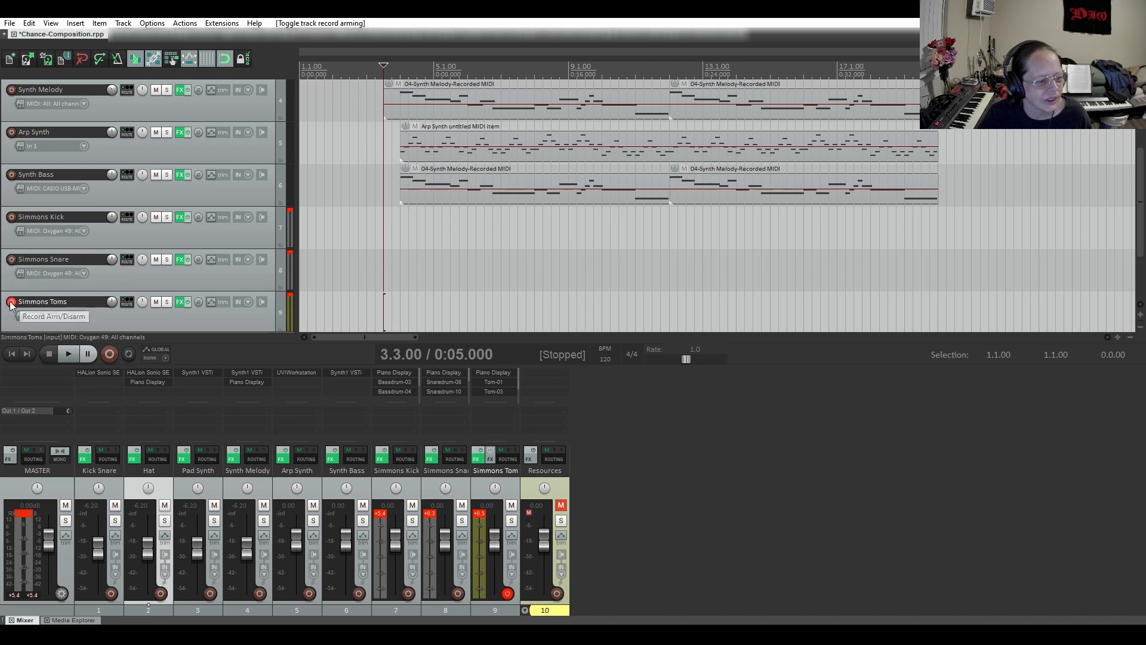
scroll(210, 140, "up", 1)
scroll(210, 140, "up", 2)
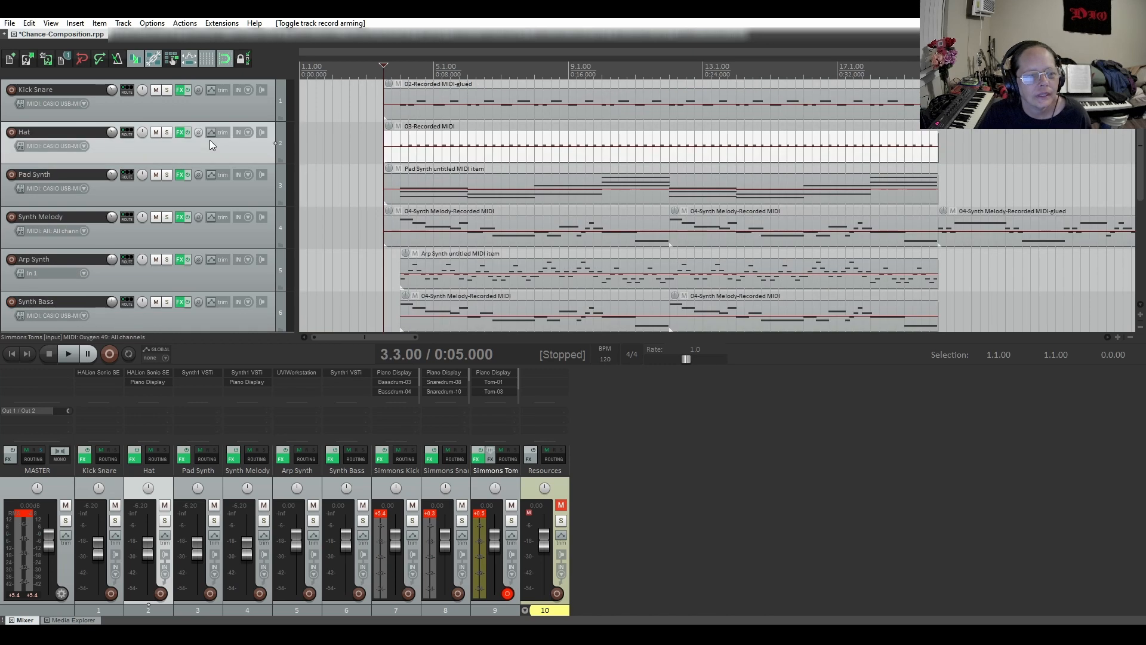
left_click(68, 355)
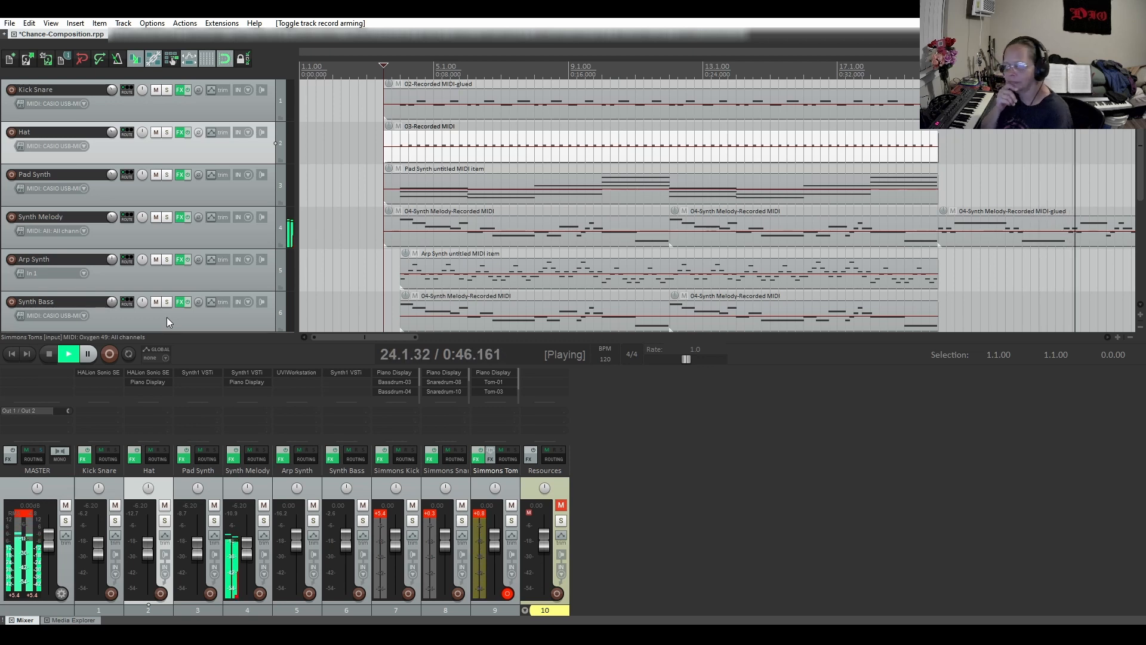
left_click(50, 356)
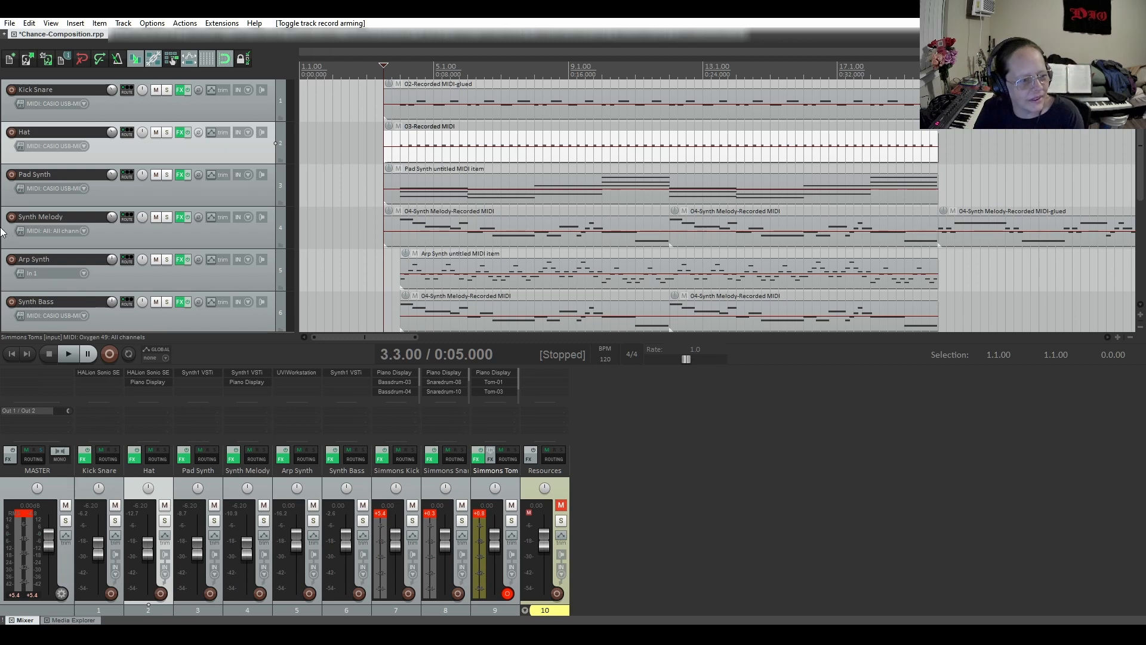
Disarm Simmons Toms, and record-arm Simmons Snare to audition its samples before disarming it
scroll(2, 233, "down", 1)
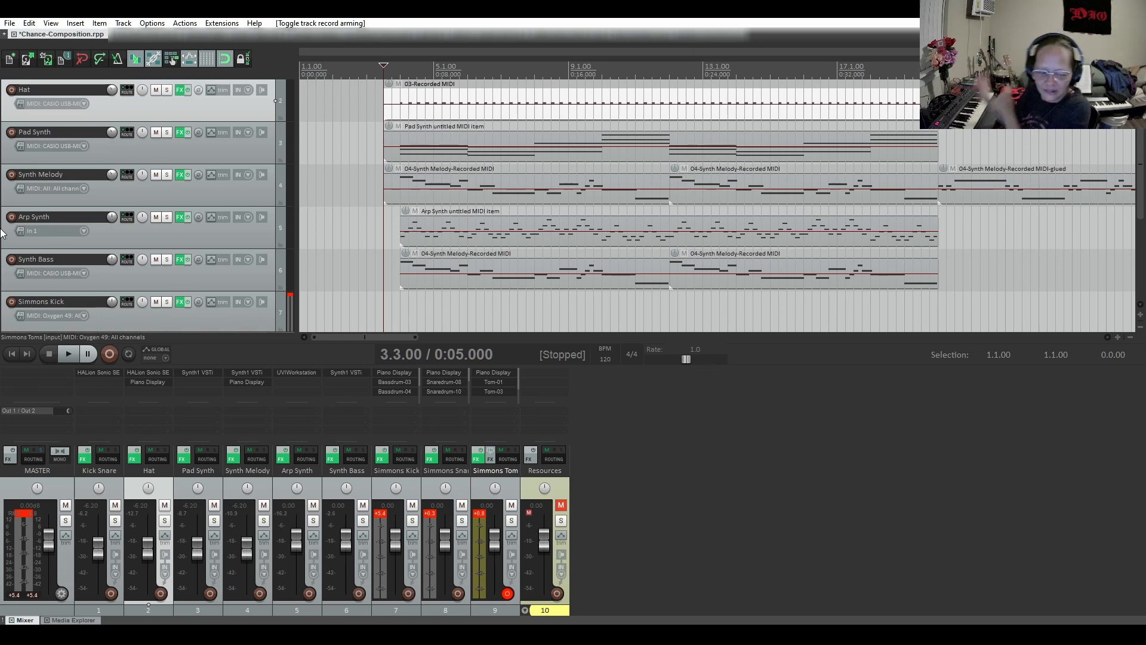
scroll(2, 232, "down", 3)
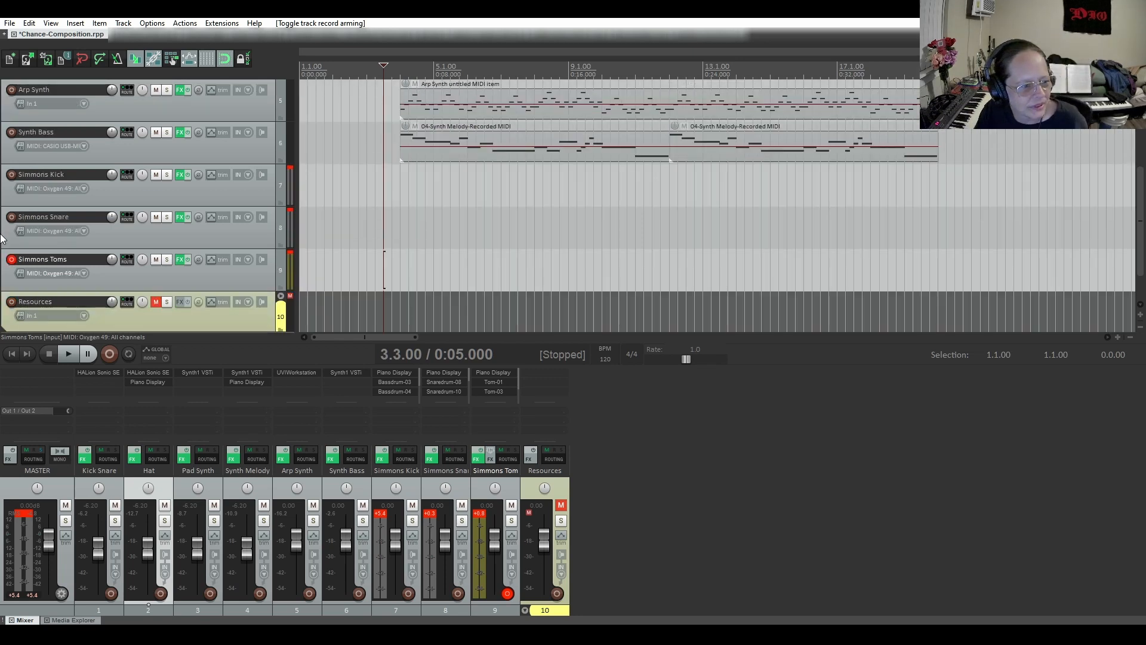
left_click(12, 260)
left_click(11, 216)
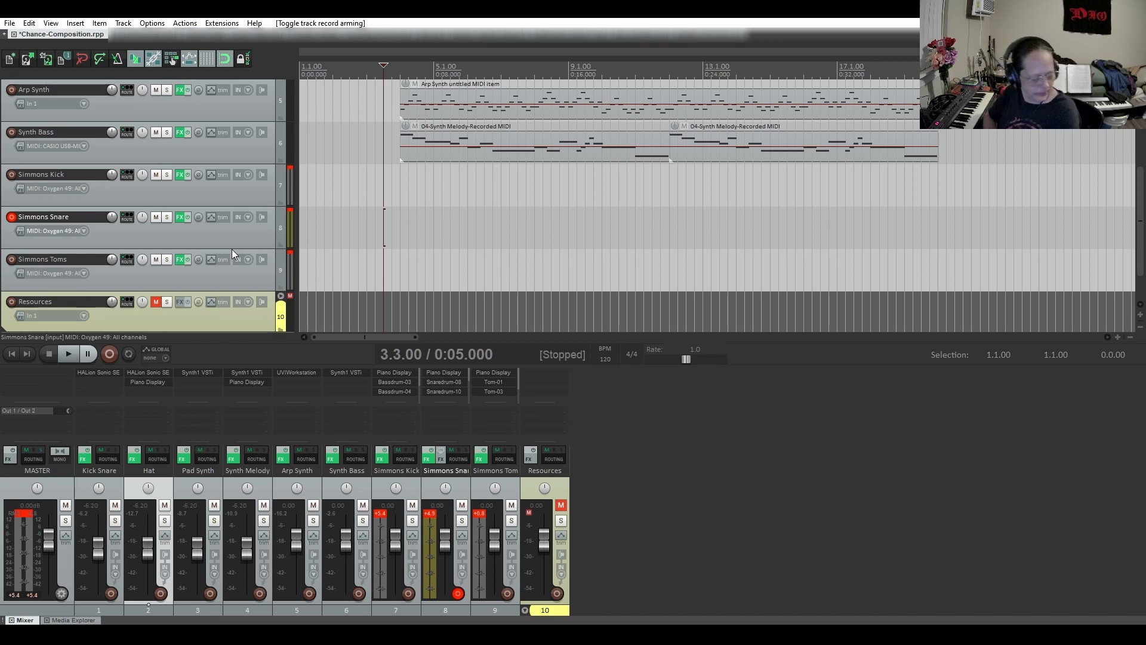
left_click(12, 216)
Open the Simmons Snare effect chain and examine the Snaredrum-04 sampler's sample list and round-robin option
scroll(365, 211, "up", 2)
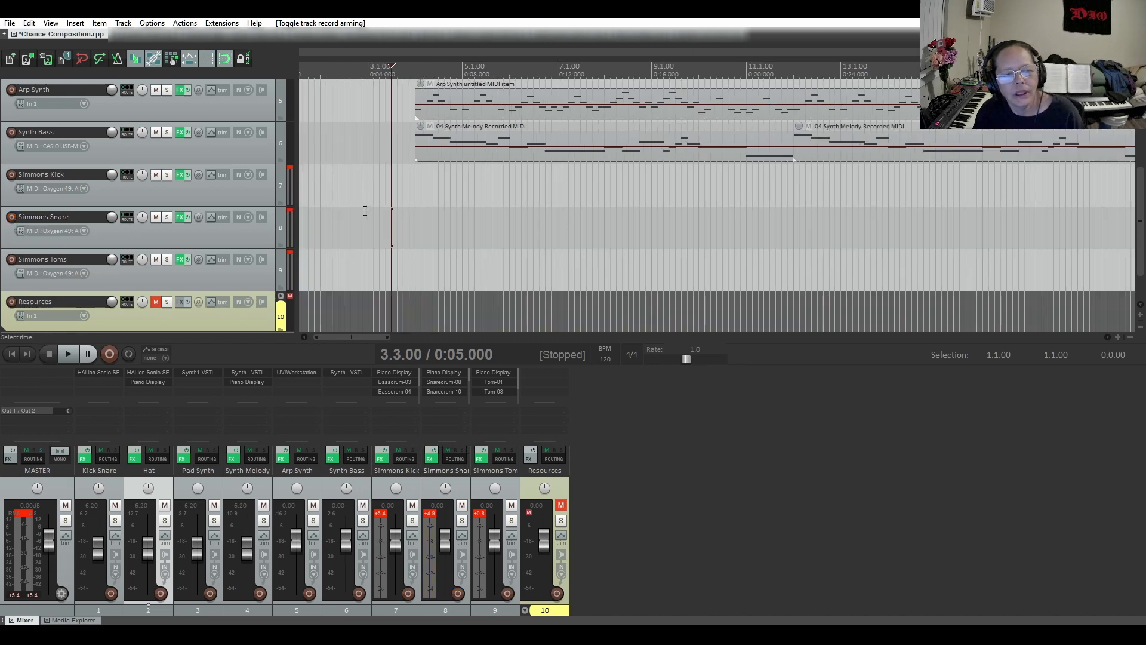
scroll(364, 210, "down", 2)
scroll(206, 236, "up", 4)
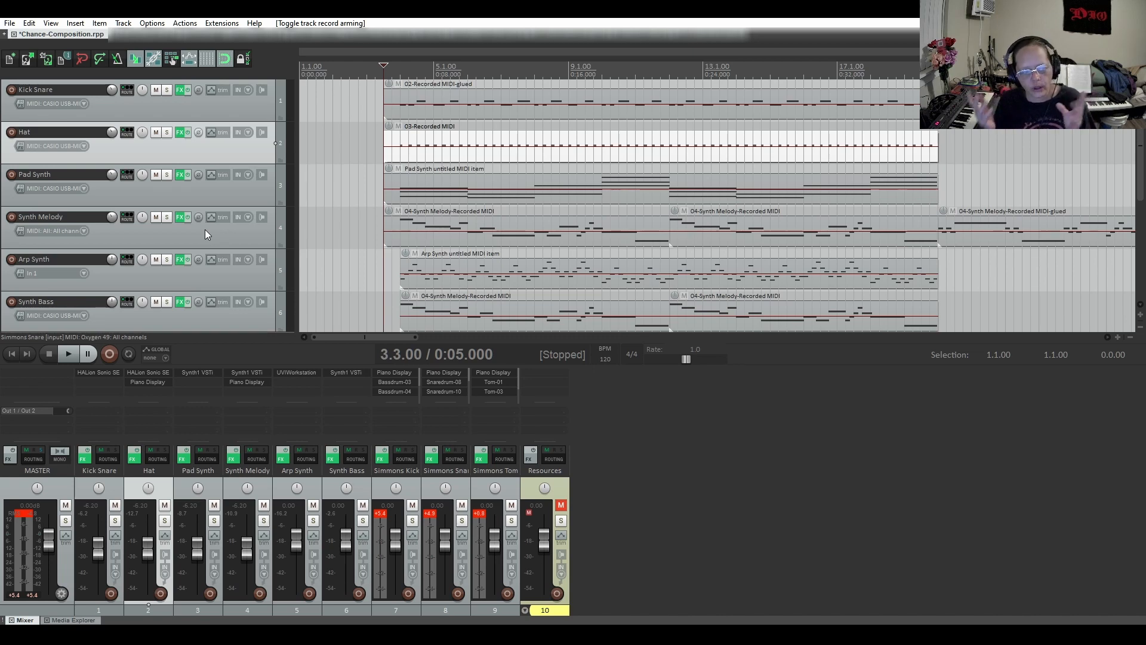
scroll(103, 270, "down", 3)
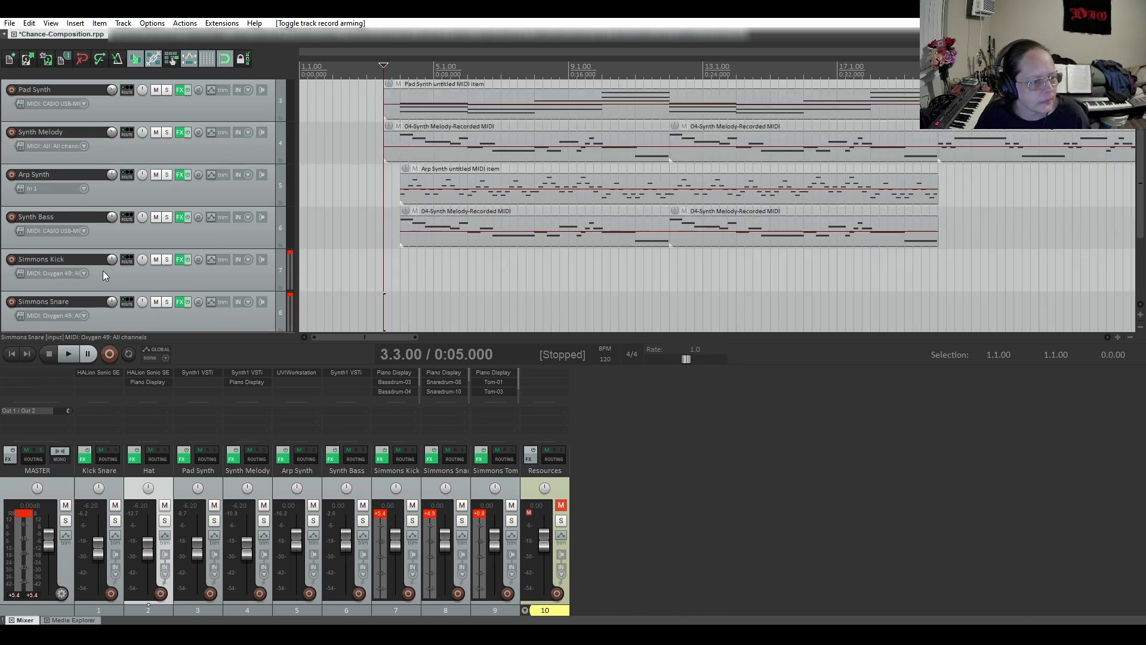
left_click(179, 260)
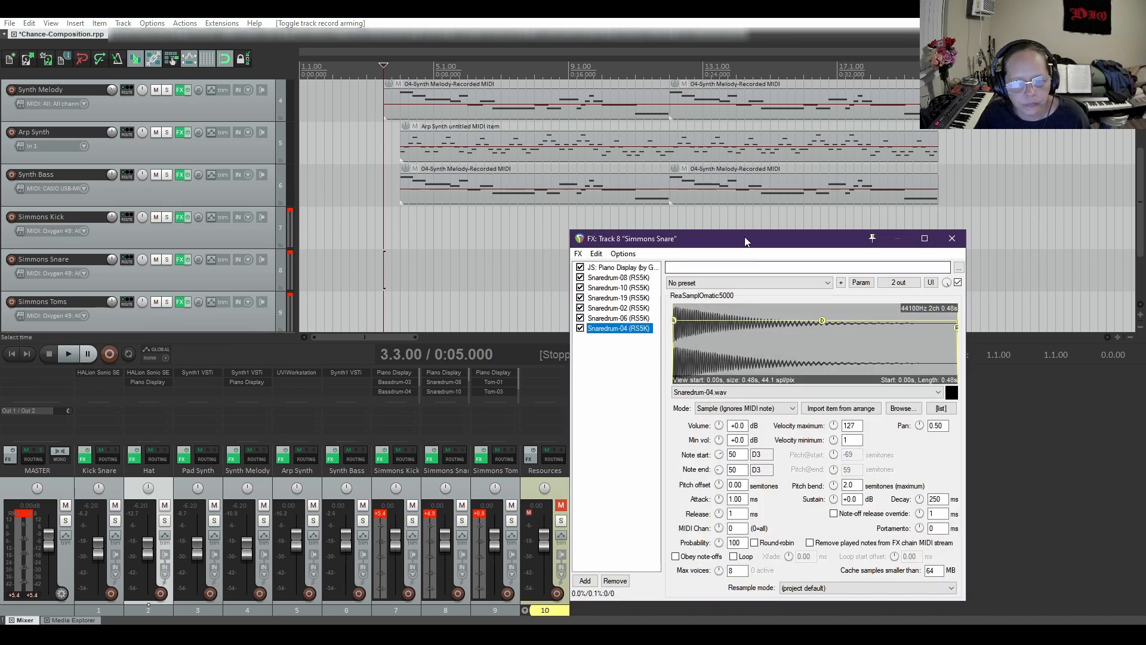
left_click_drag(742, 238, 658, 141)
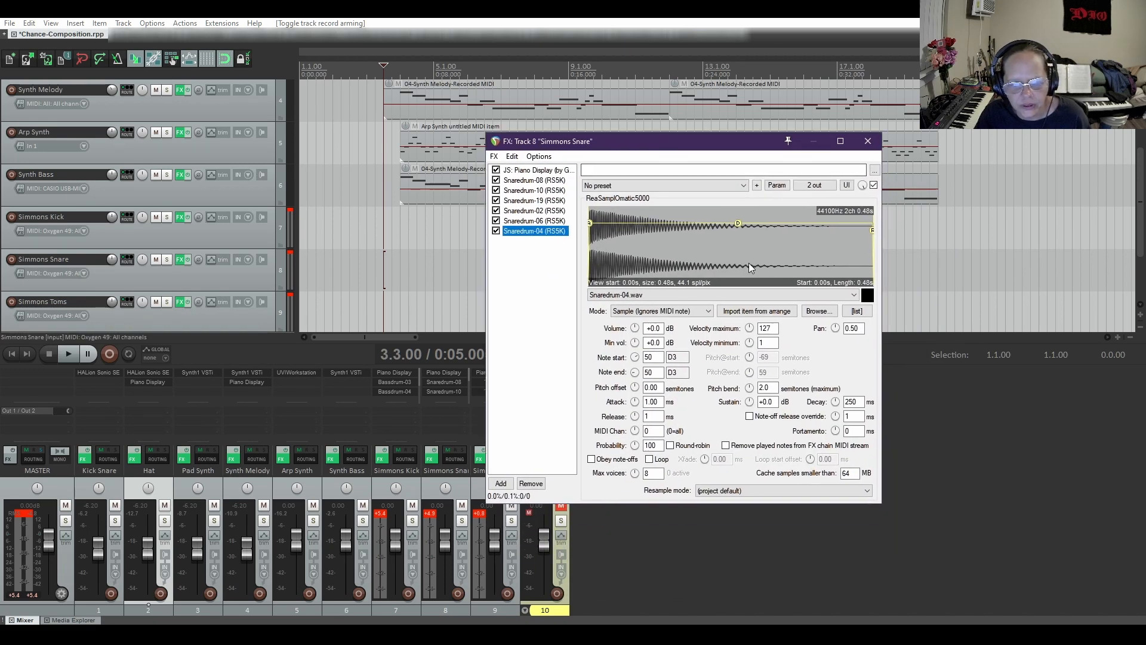
left_click(858, 311)
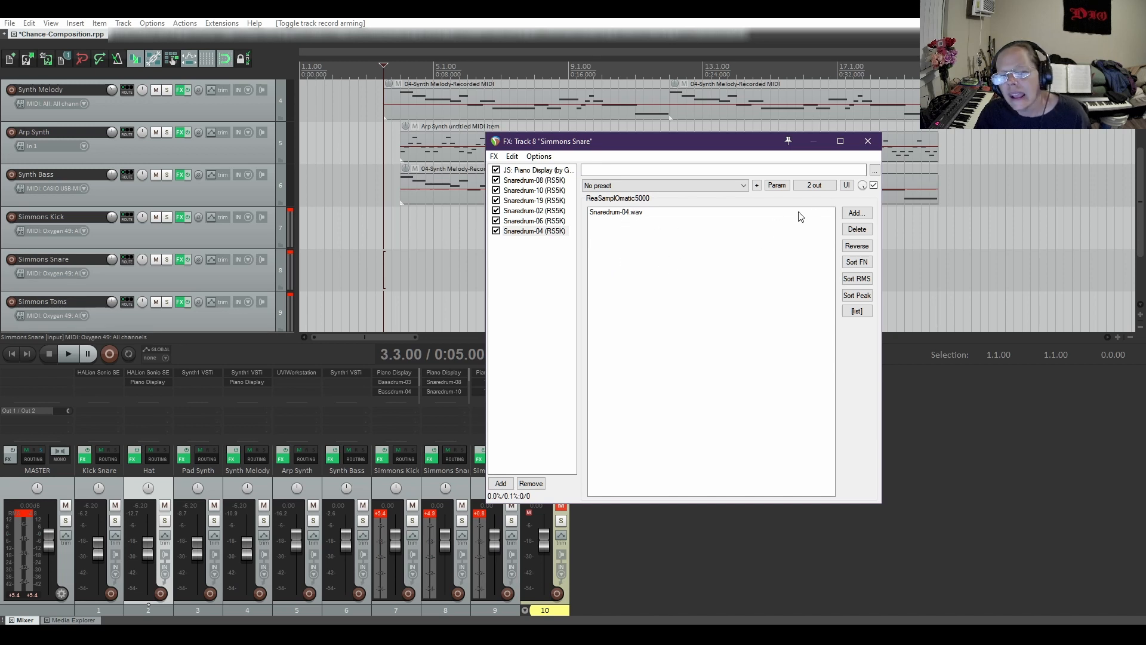
left_click(857, 311)
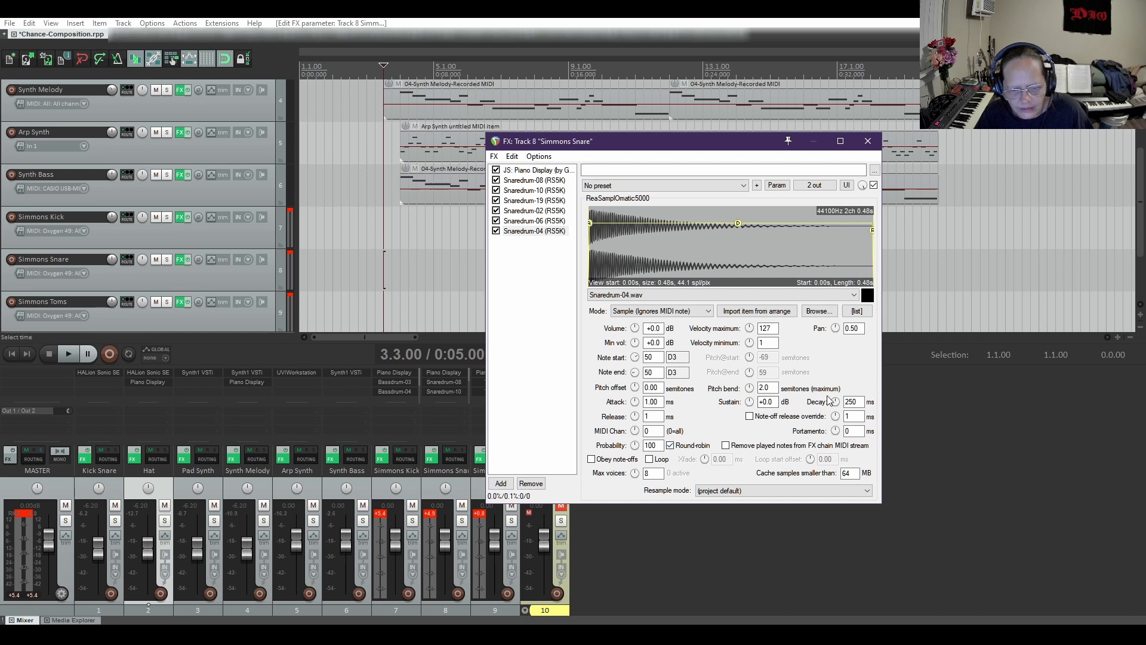
left_click(856, 311)
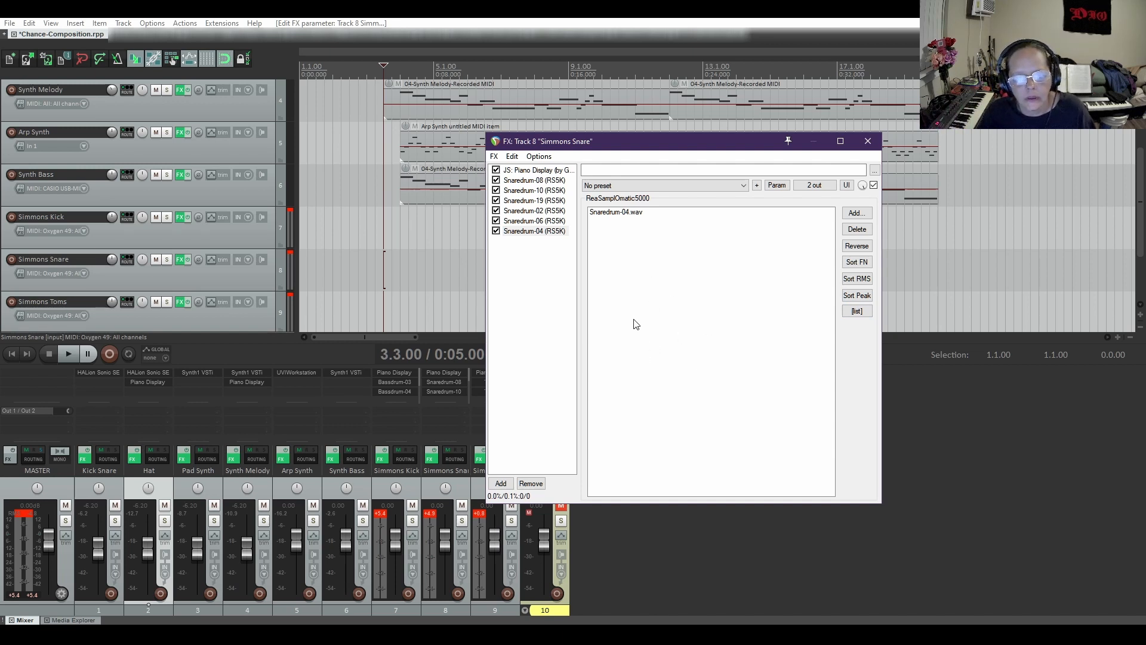
left_click(865, 313)
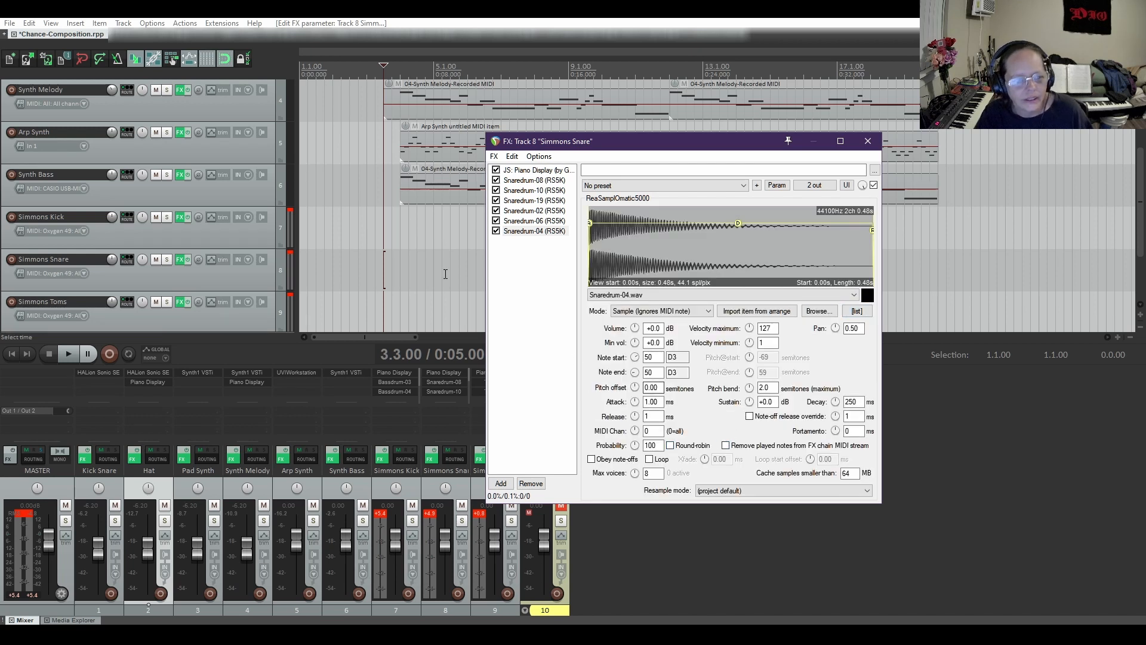
Save the project
left_click(46, 58)
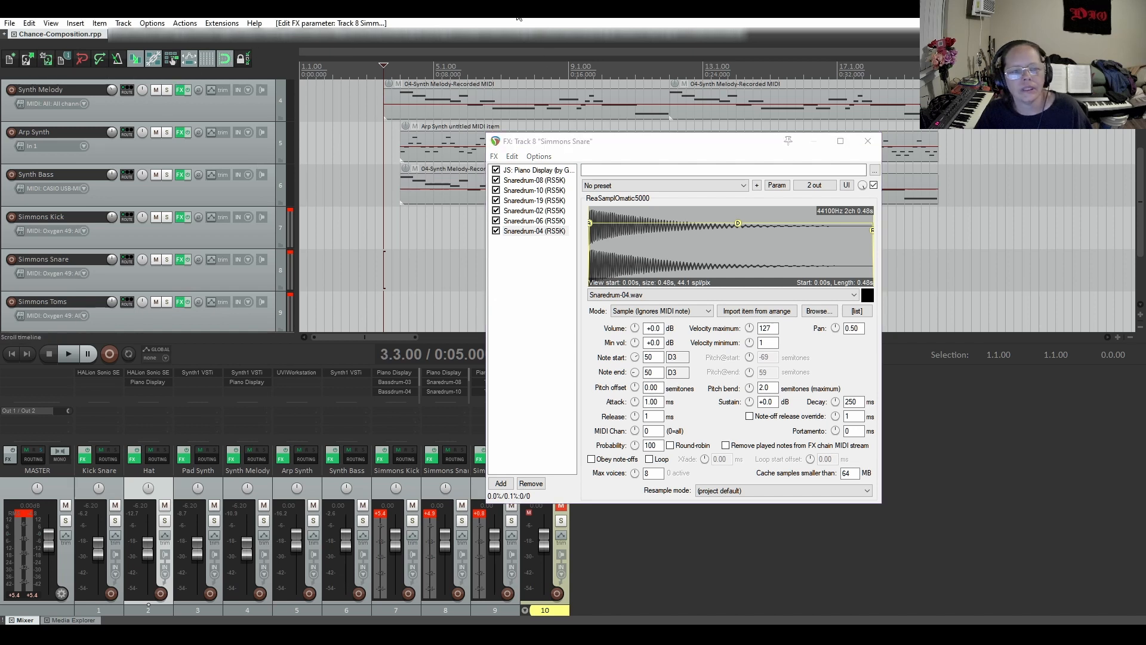